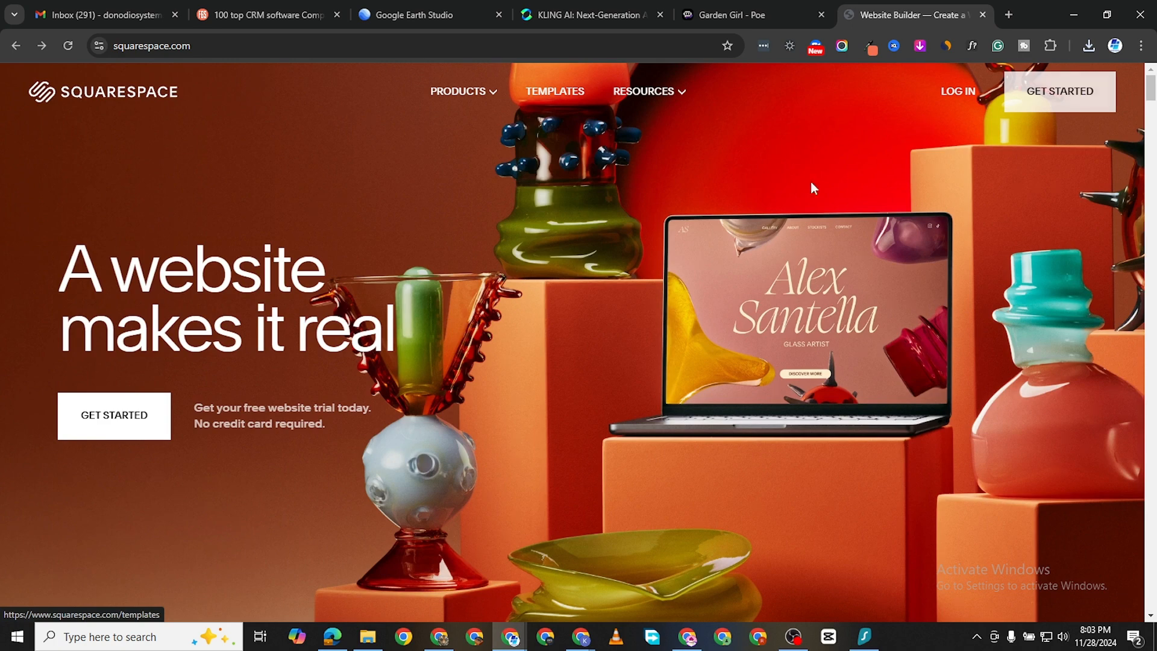
click(470, 119)
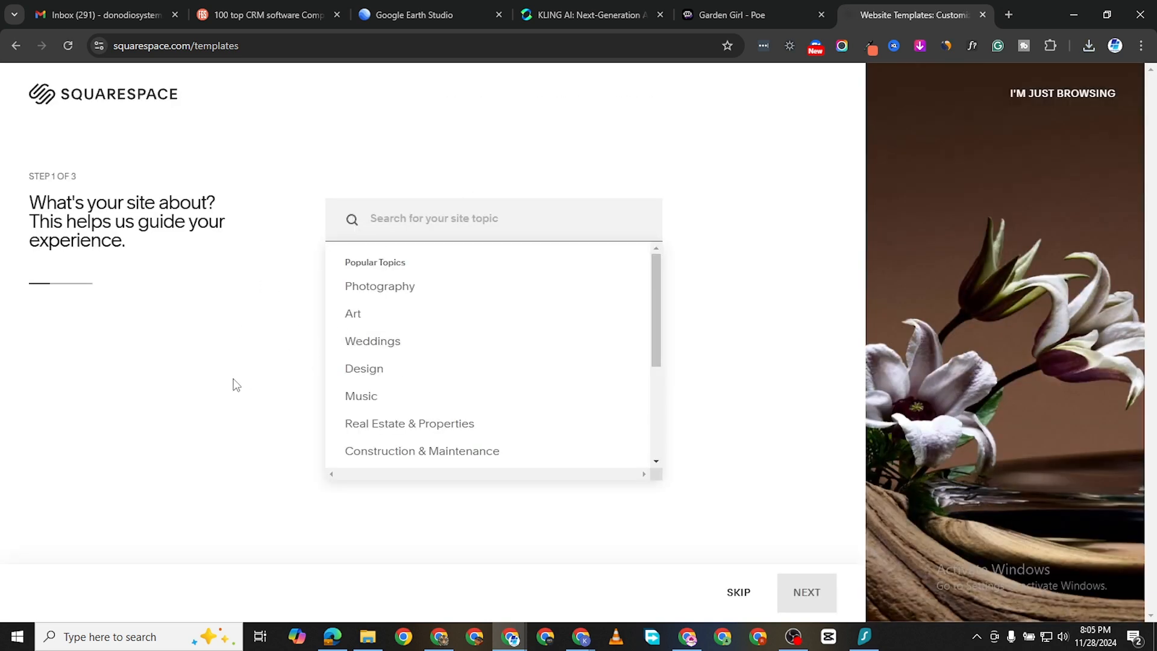
scroll(503, 356, down, 3)
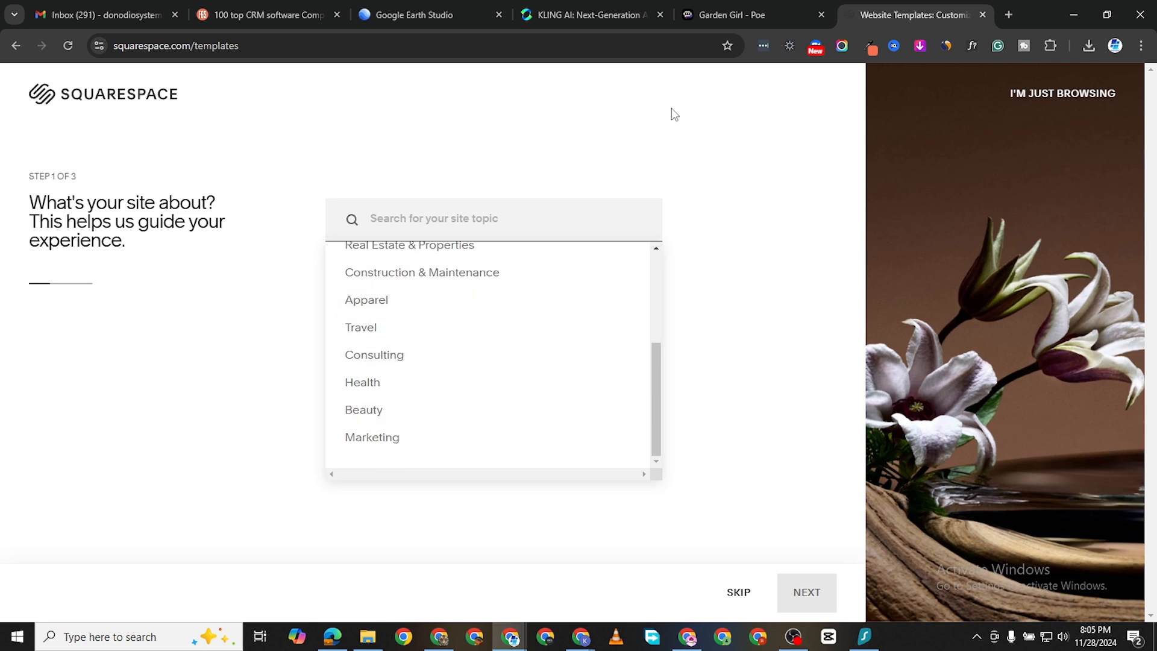
click(738, 593)
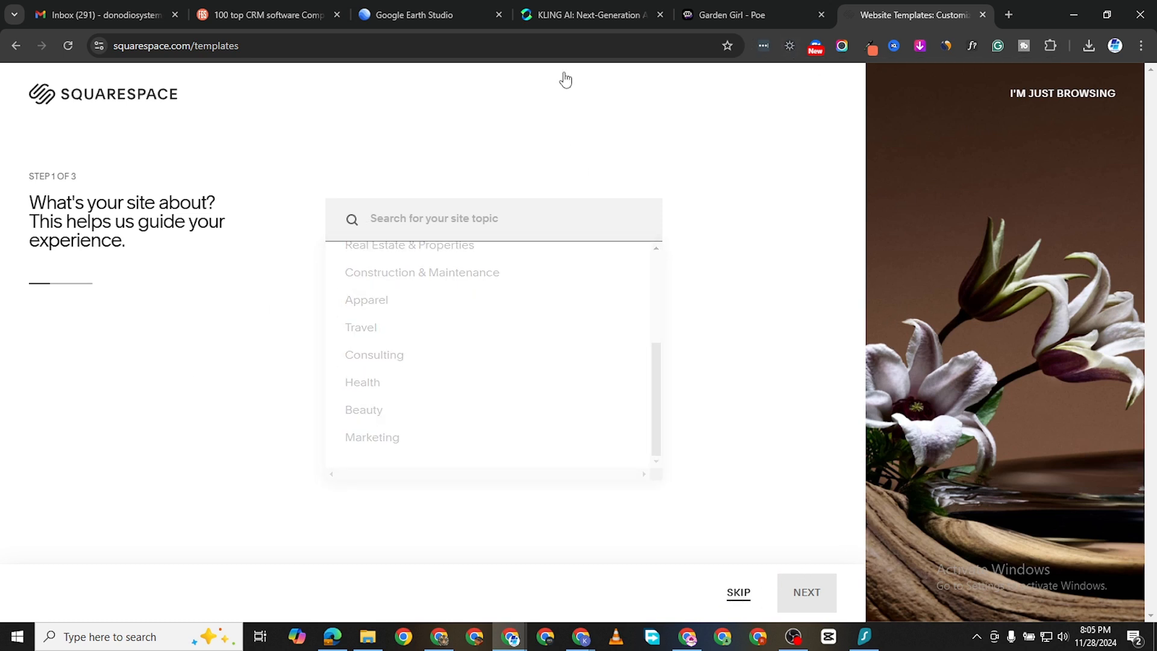
click(16, 46)
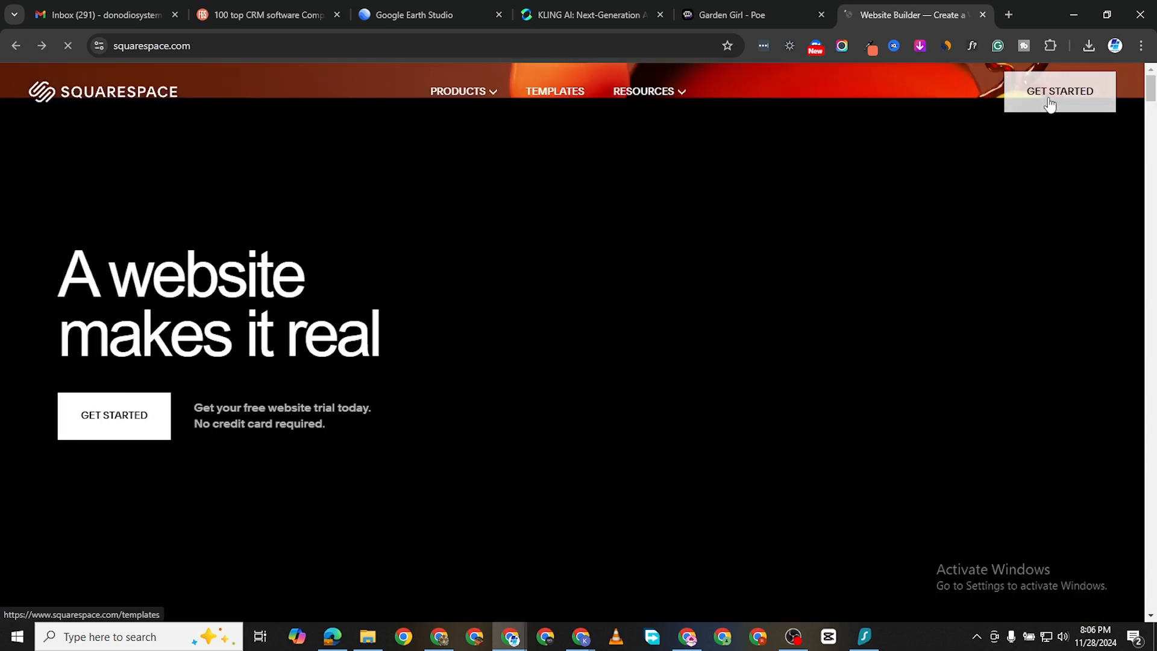
Start the website setup and submit WEDDING as the site topic
click(1049, 100)
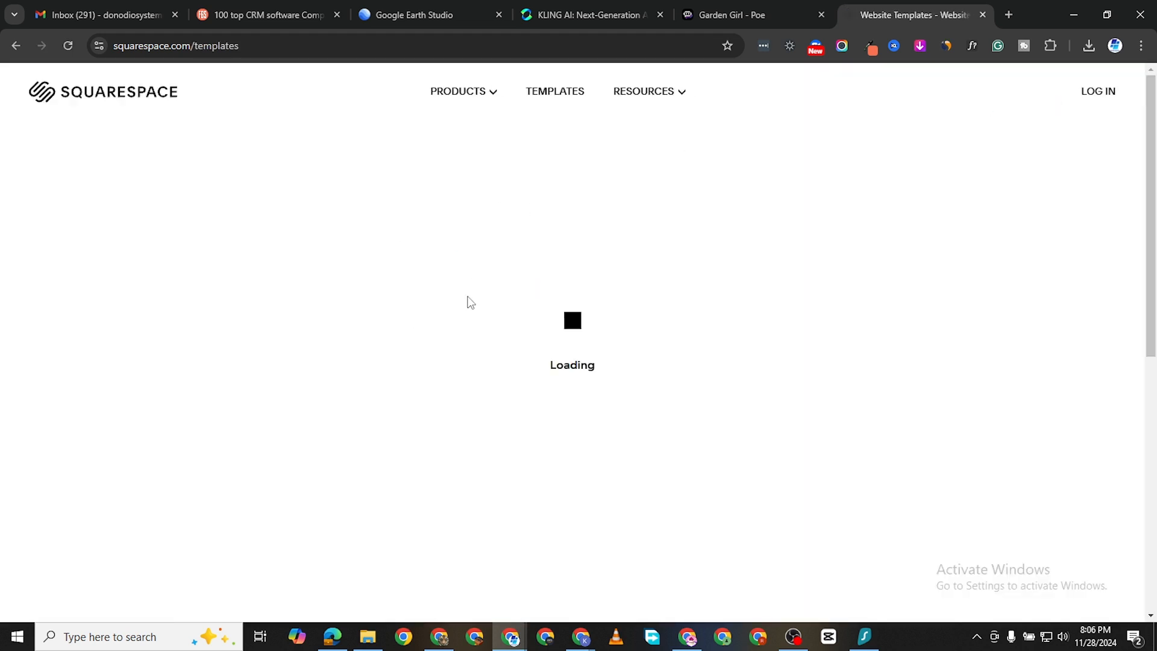
click(431, 228)
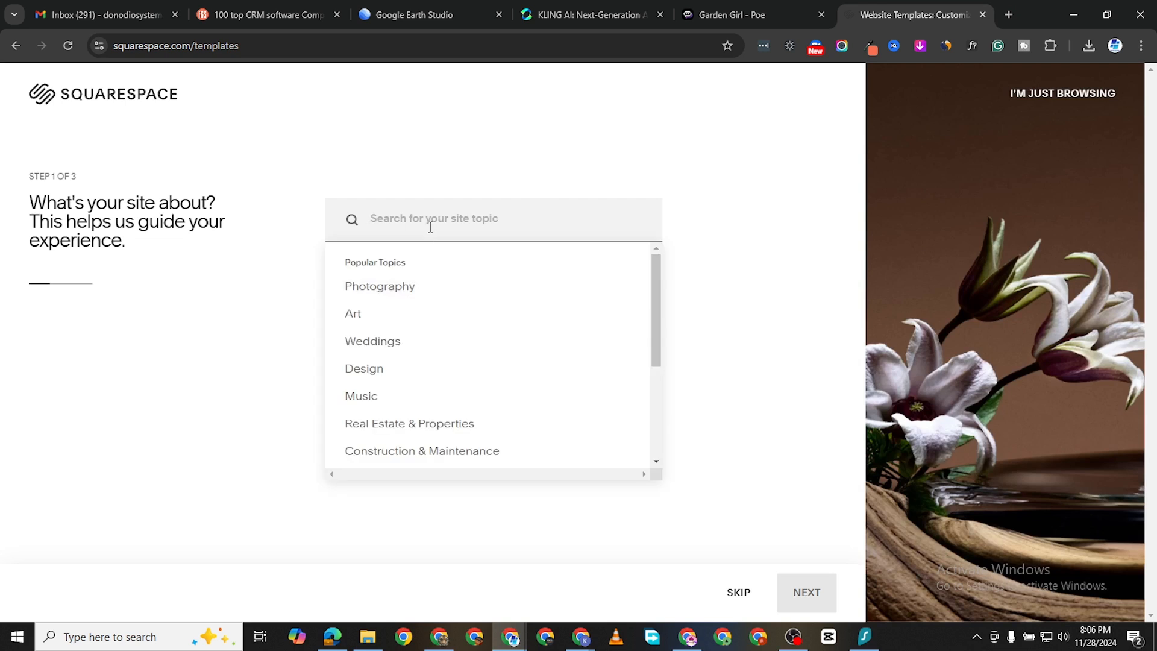
scroll(446, 355, down, 3)
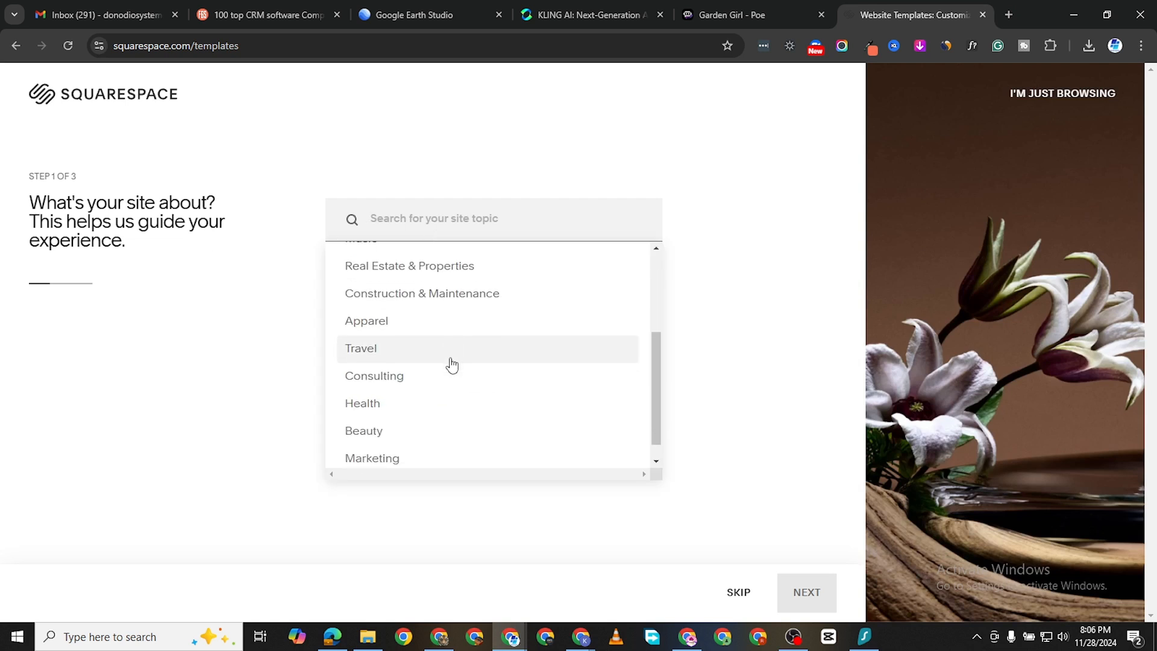
scroll(419, 437, up, 1)
scroll(423, 449, down, 1)
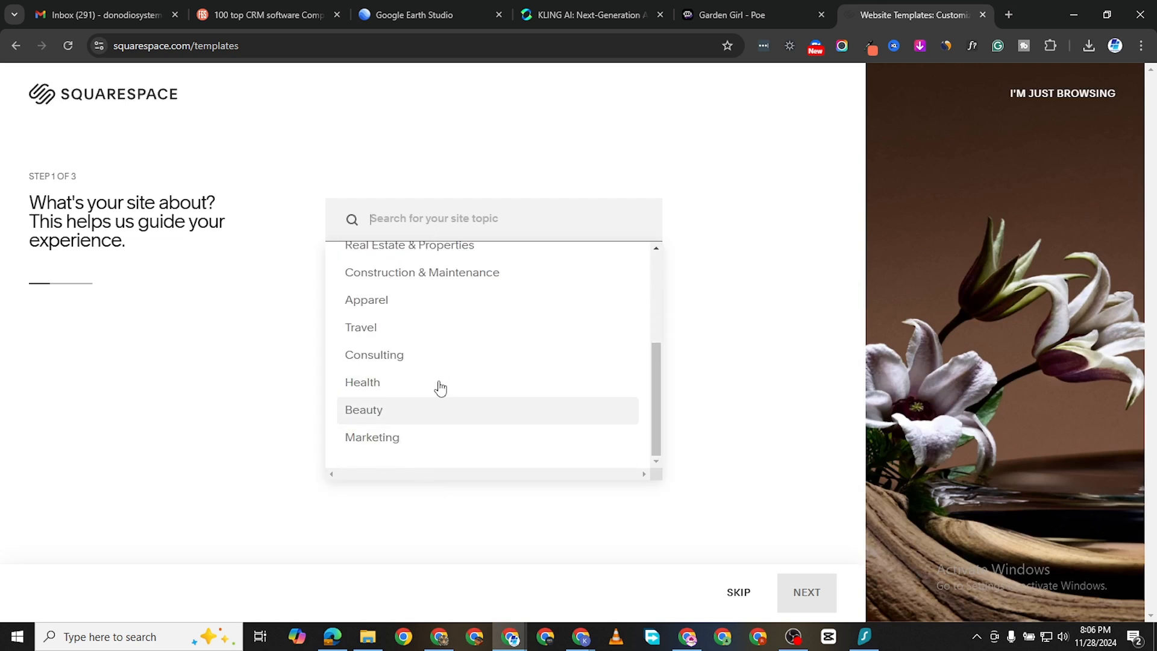
scroll(440, 362, up, 3)
text(WEDDING)
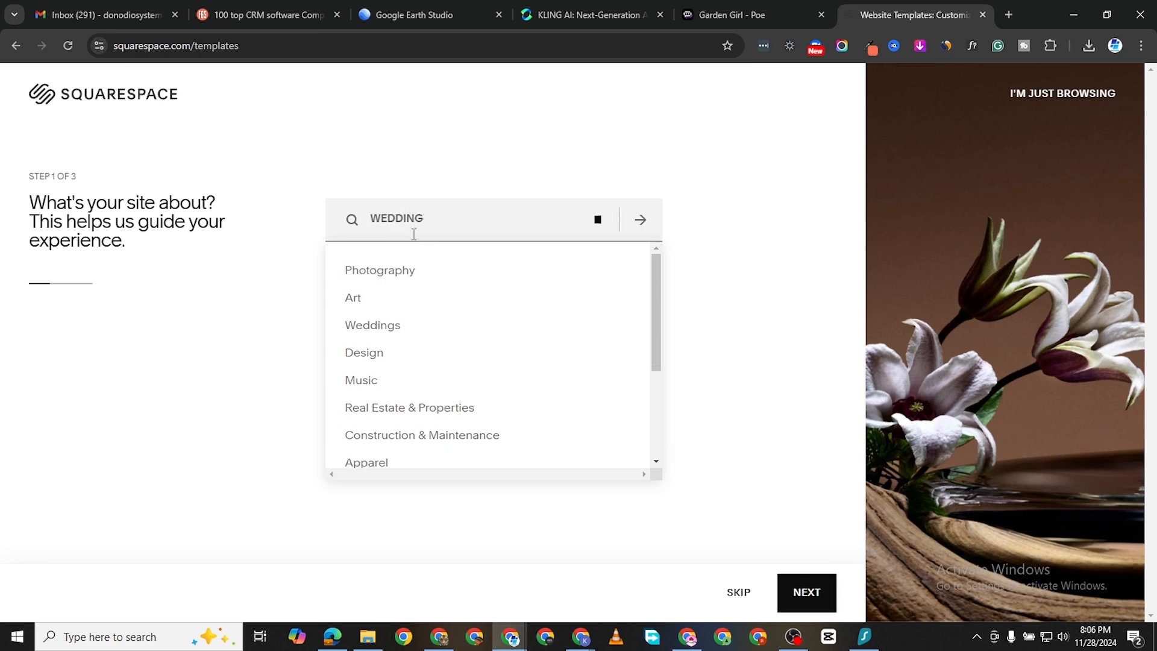
key(Return)
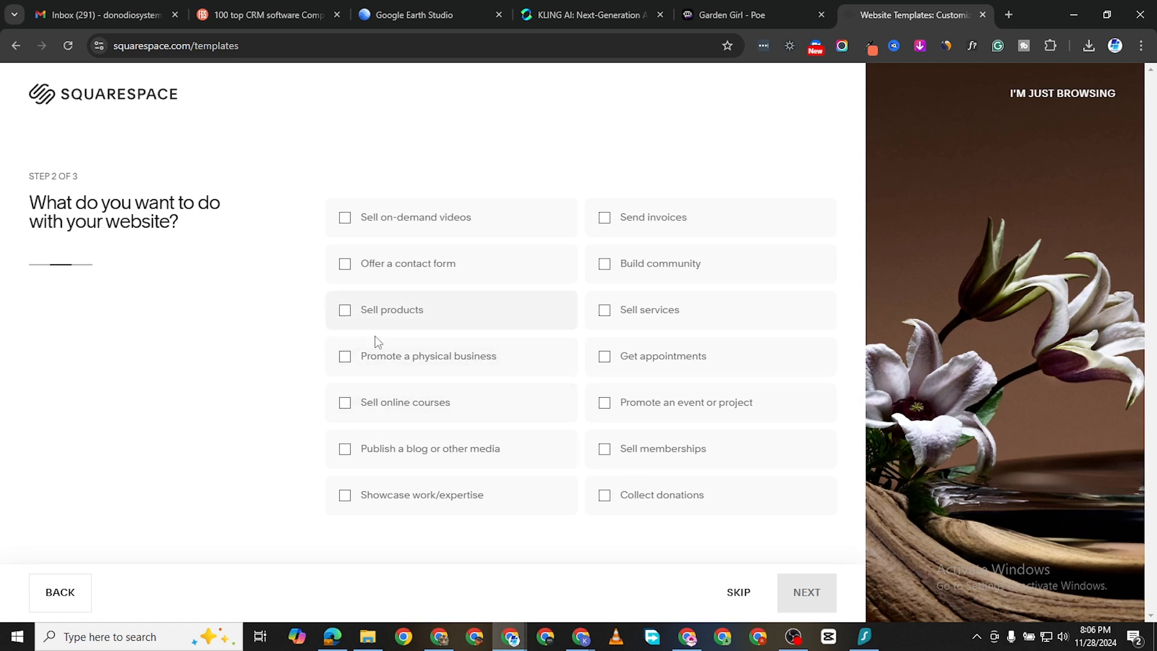
Choose offering a contact form, selling services and getting appointments as website goals, and continue to the designer templates
click(348, 269)
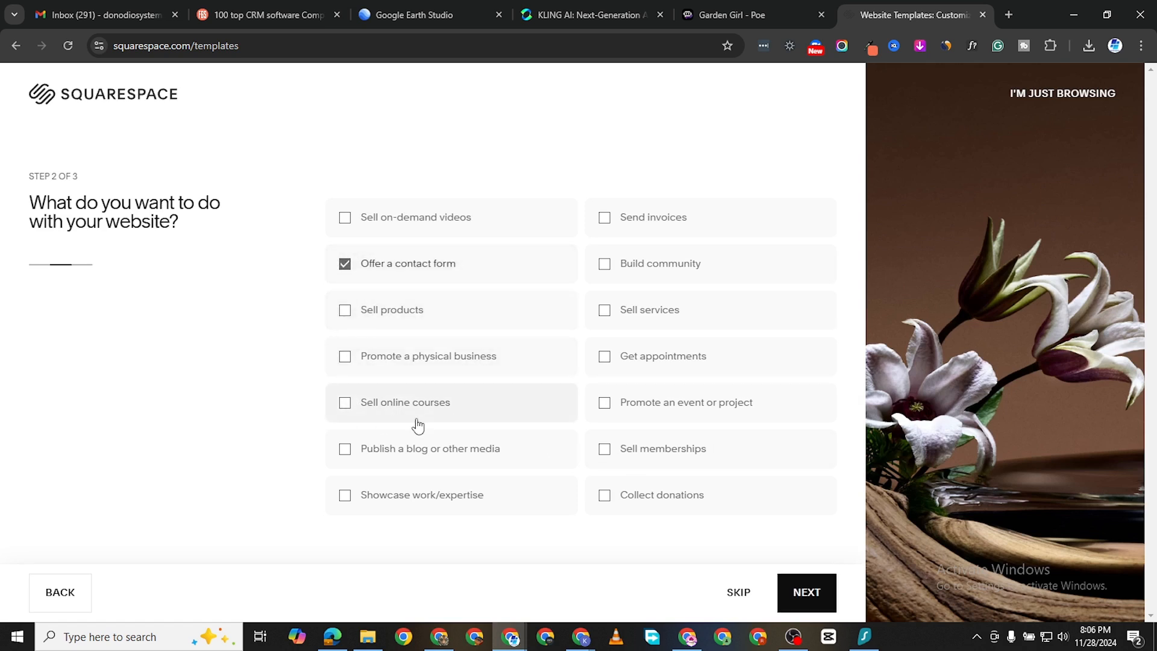
click(603, 313)
click(605, 360)
click(815, 595)
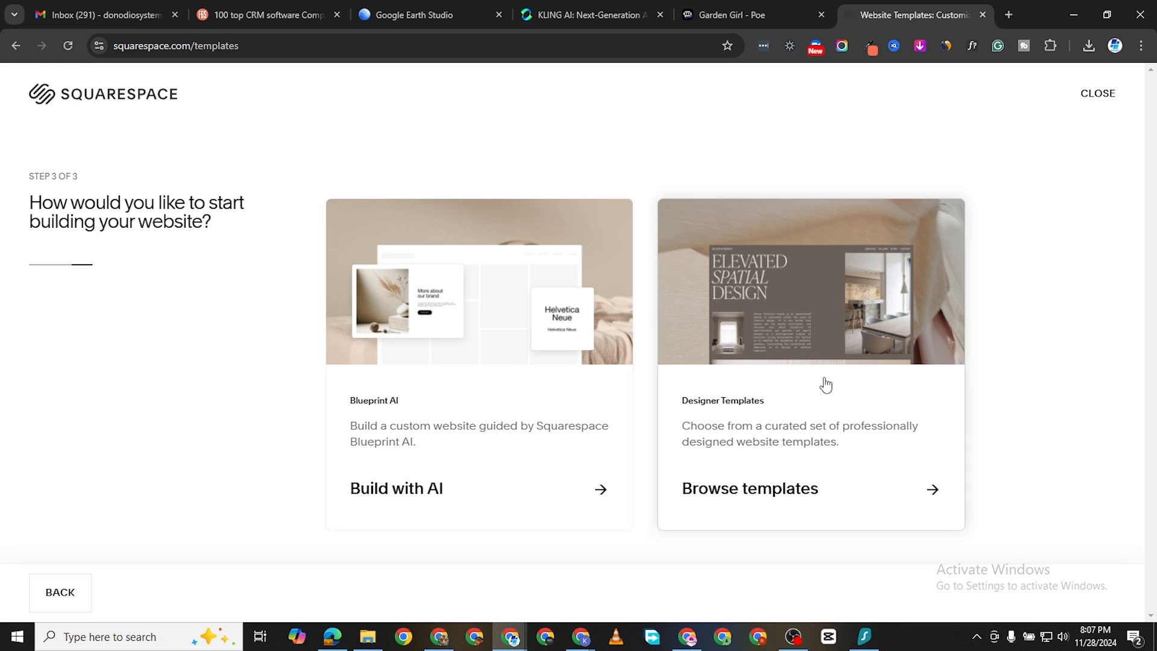
click(929, 489)
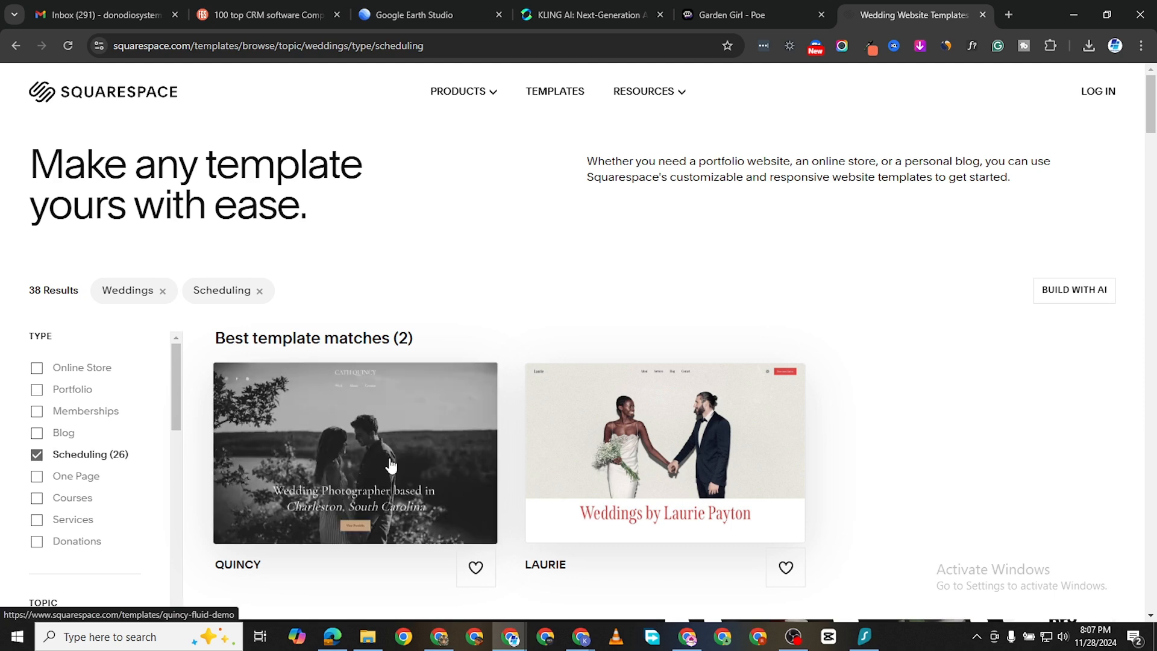
Look through the suggested wedding templates and open the Dario design
scroll(430, 431, down, 2)
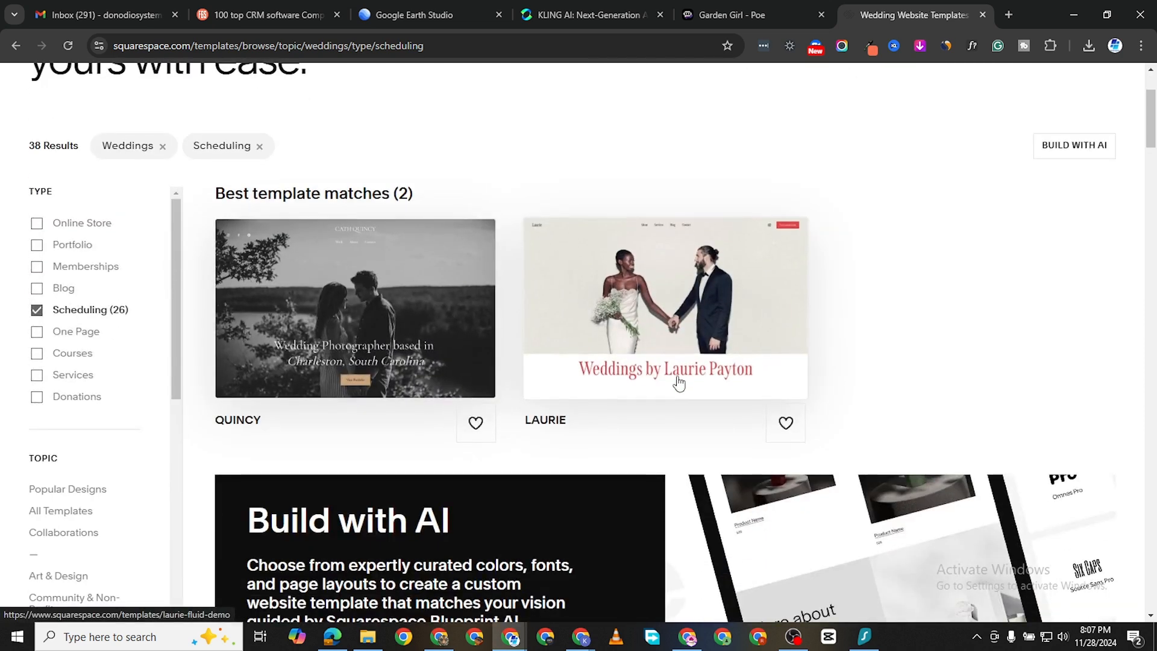
scroll(556, 416, down, 10)
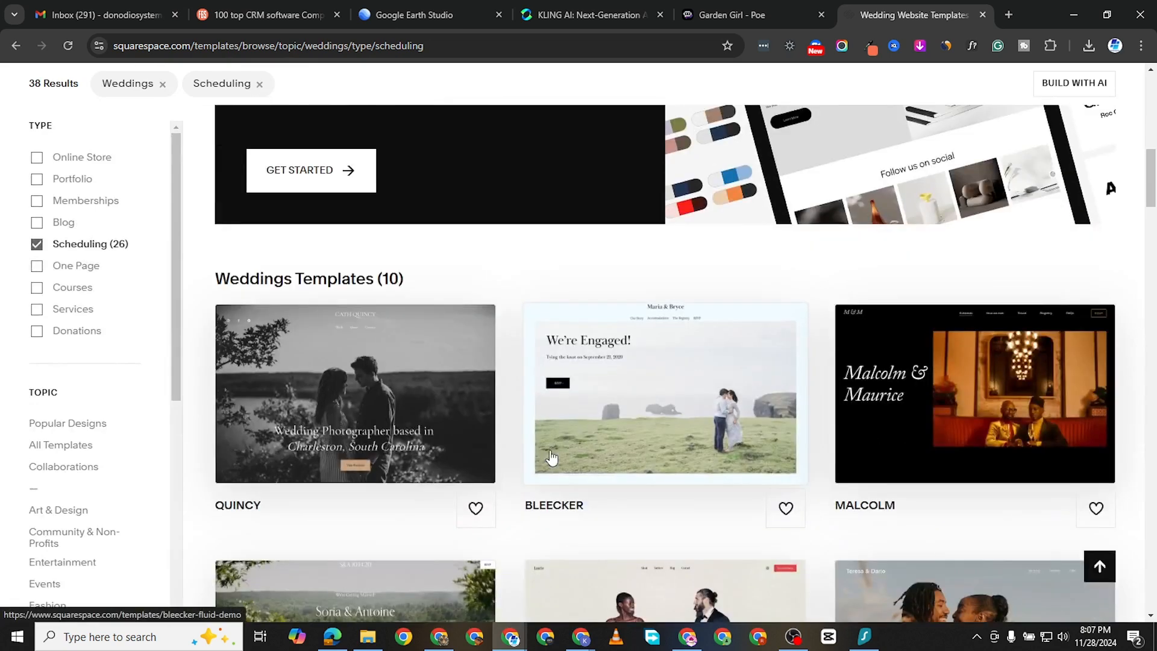
scroll(553, 464, down, 9)
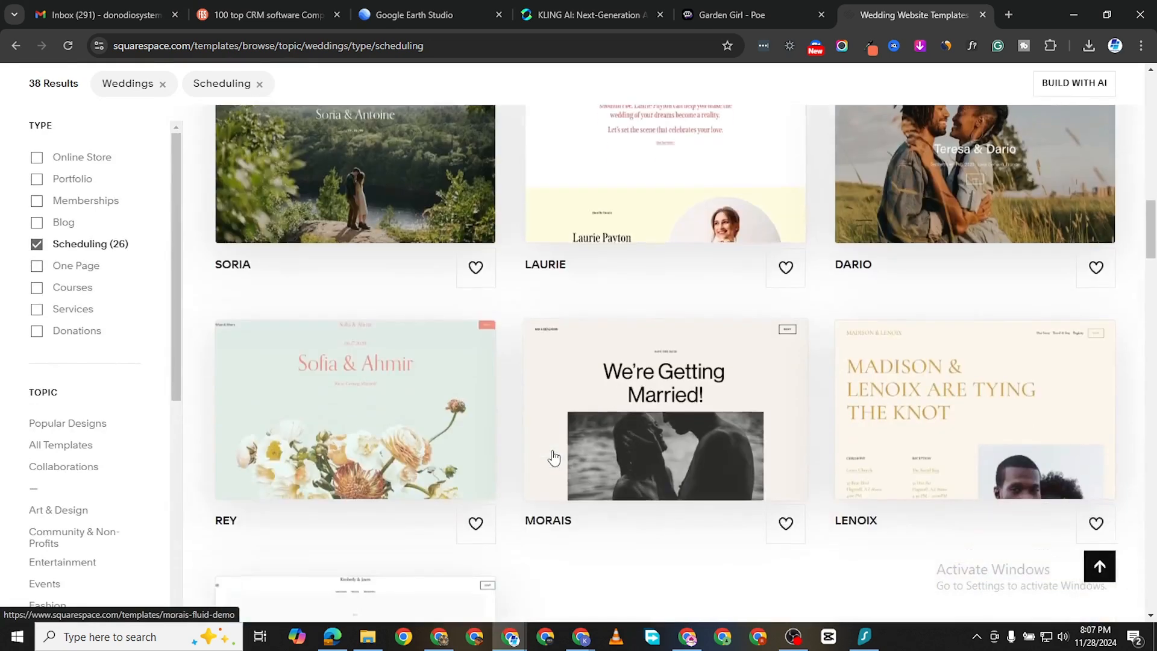
scroll(554, 470, down, 5)
scroll(605, 413, up, 15)
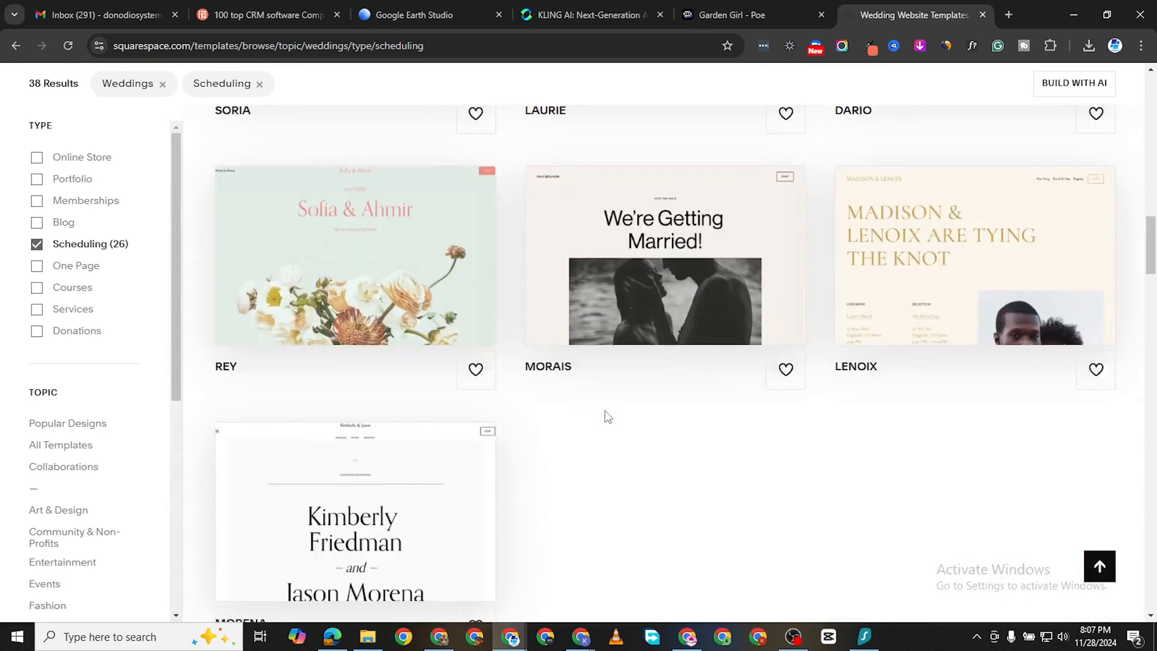
scroll(607, 418, up, 1)
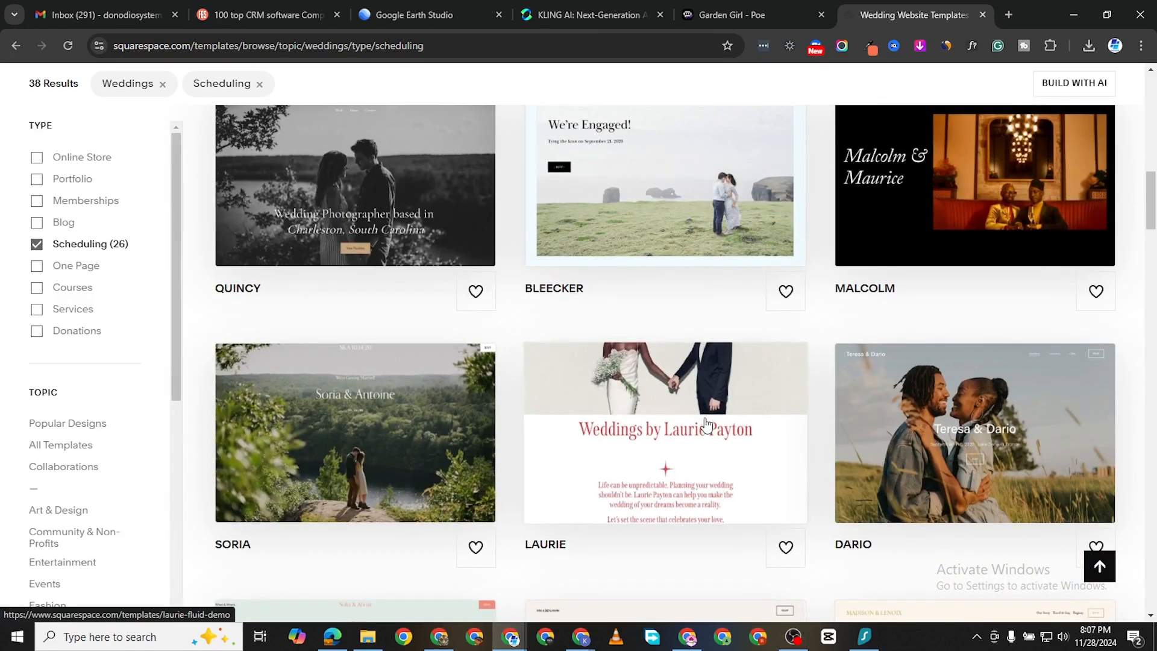
scroll(848, 422, up, 1)
scroll(848, 422, up, 1)
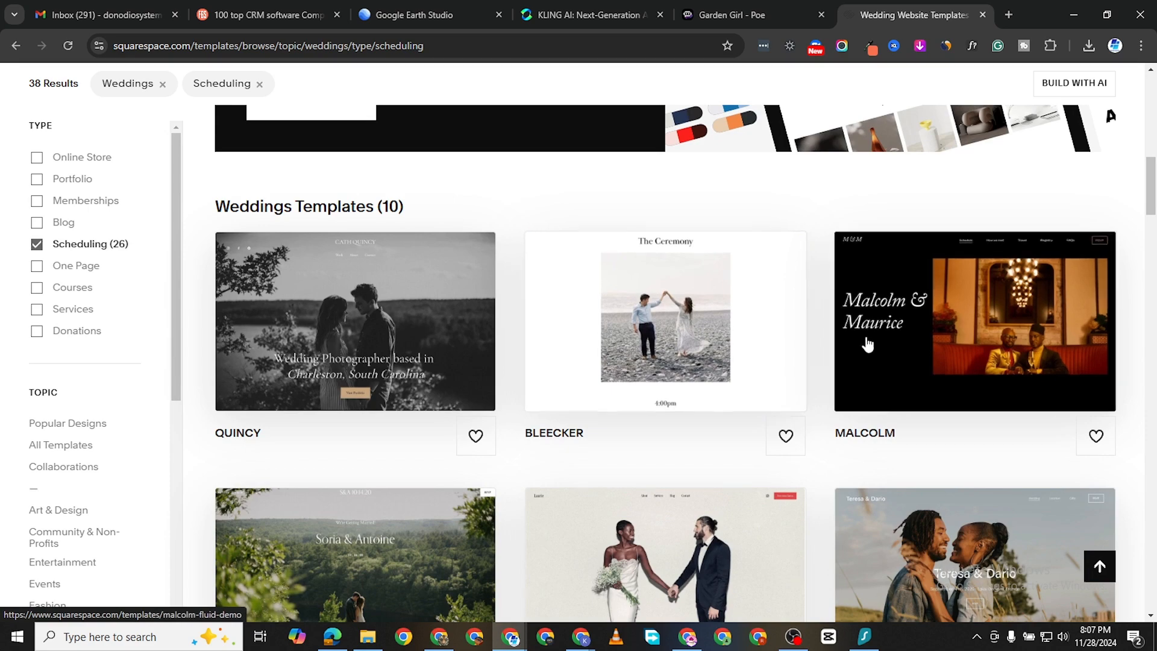
scroll(771, 379, up, 4)
scroll(783, 416, down, 8)
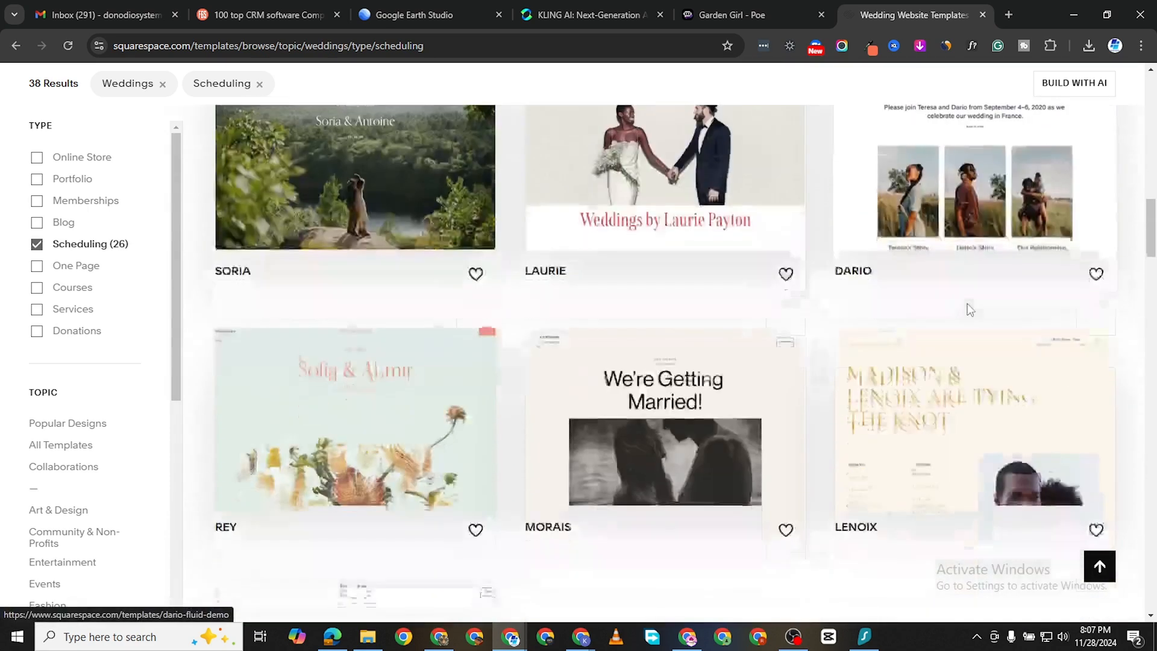
scroll(940, 293, up, 1)
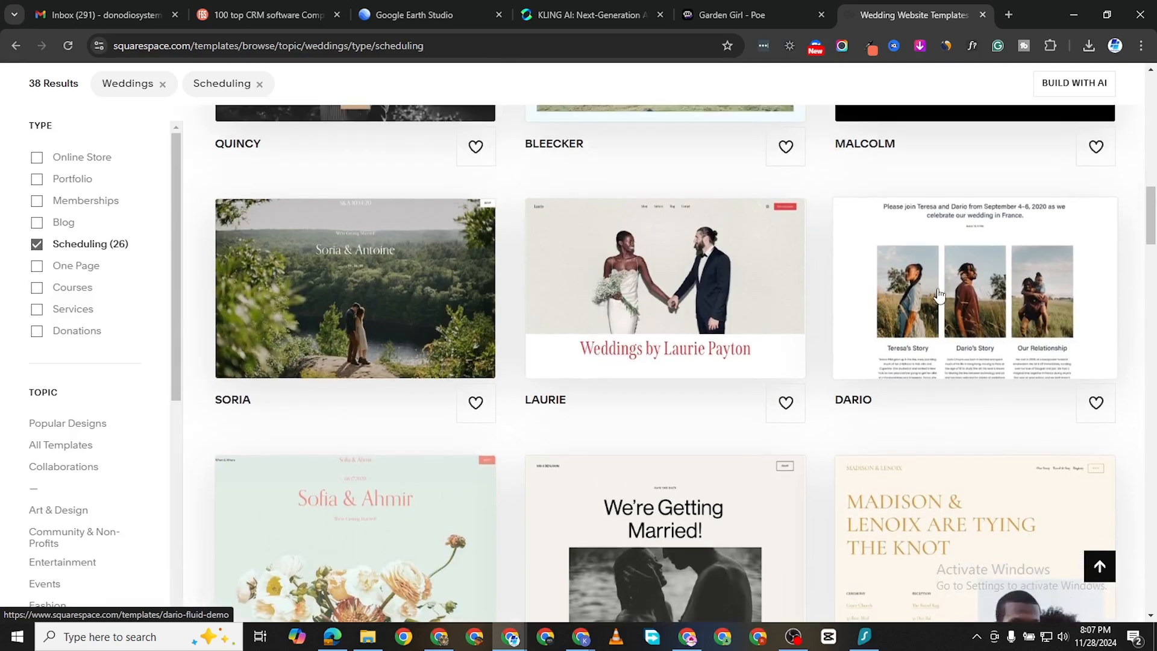
click(940, 314)
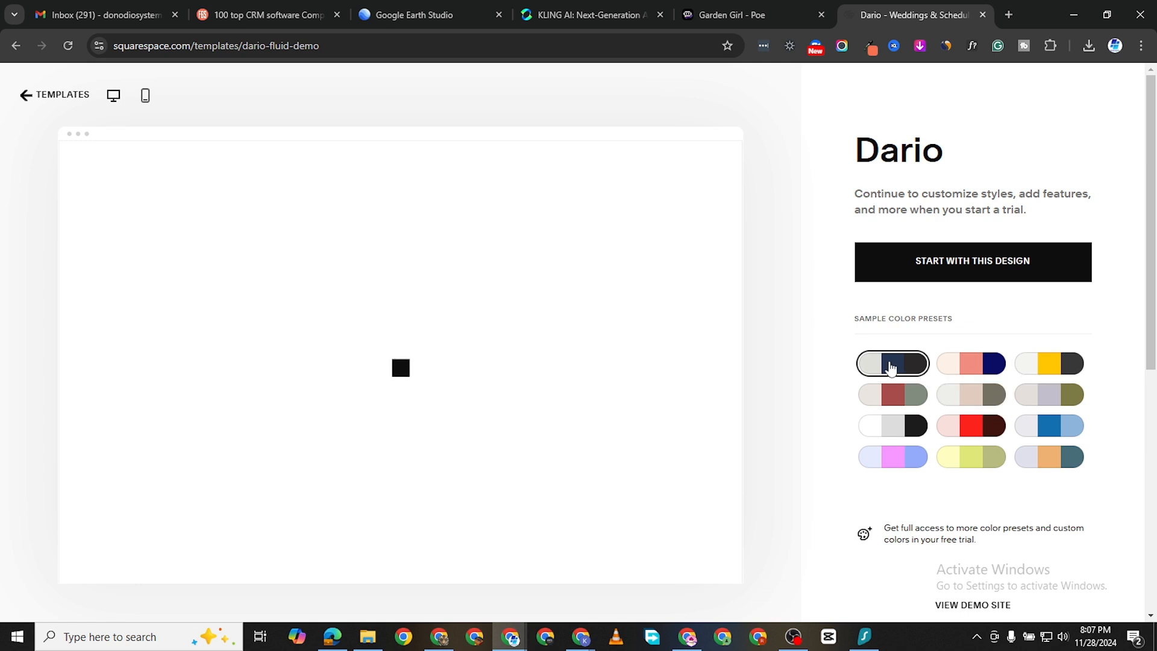
Examine the Dario demo page from the hero image through the couple's stories to the Arrival section
scroll(998, 455, down, 2)
scroll(964, 362, up, 2)
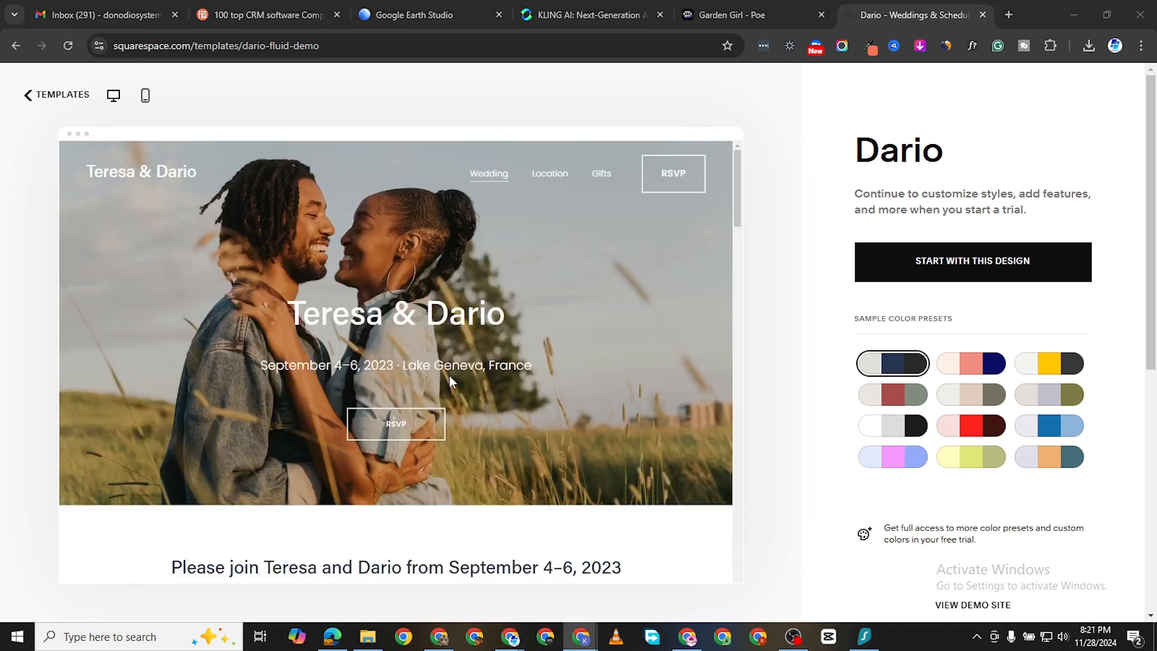
scroll(482, 389, down, 7)
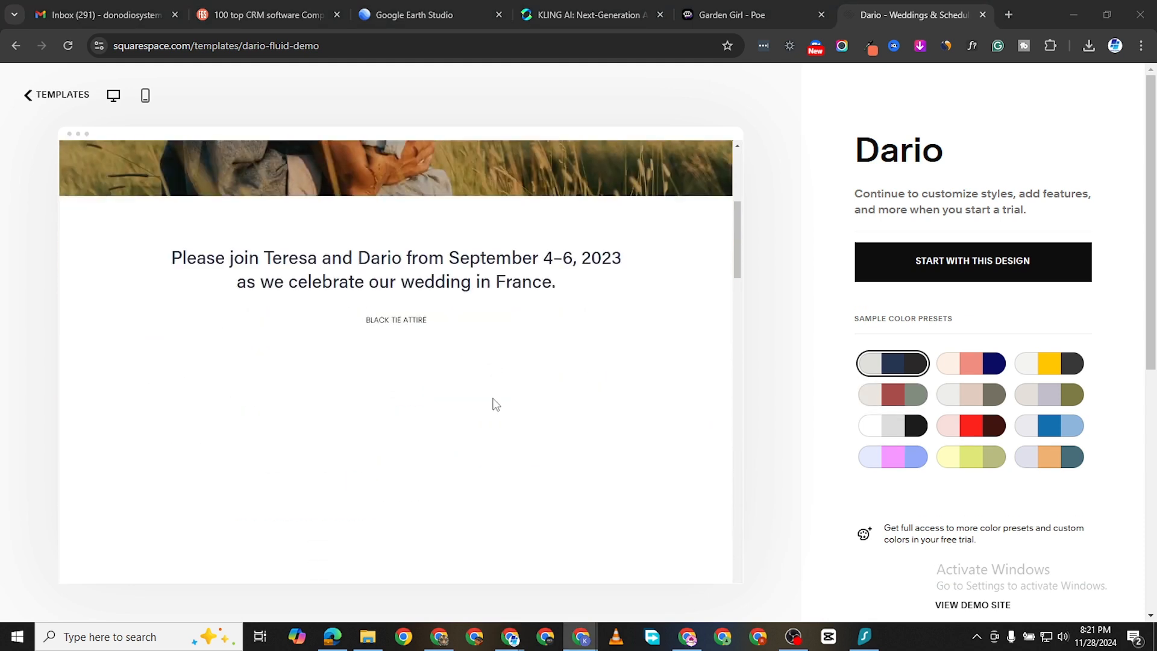
scroll(495, 398, down, 10)
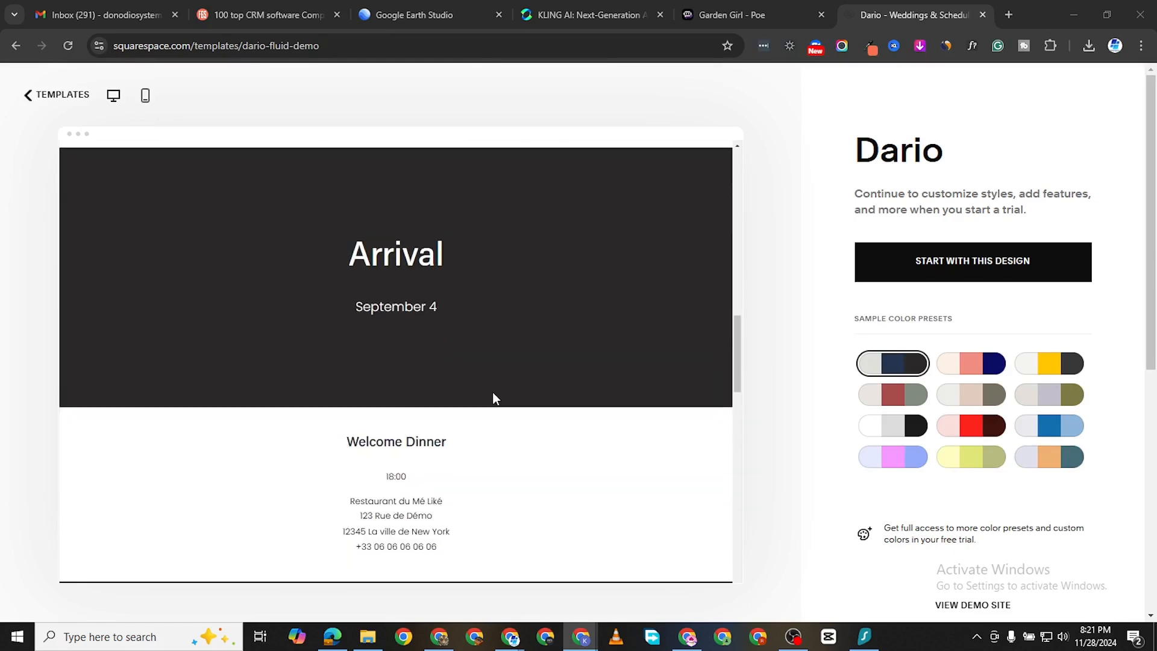
scroll(495, 398, up, 12)
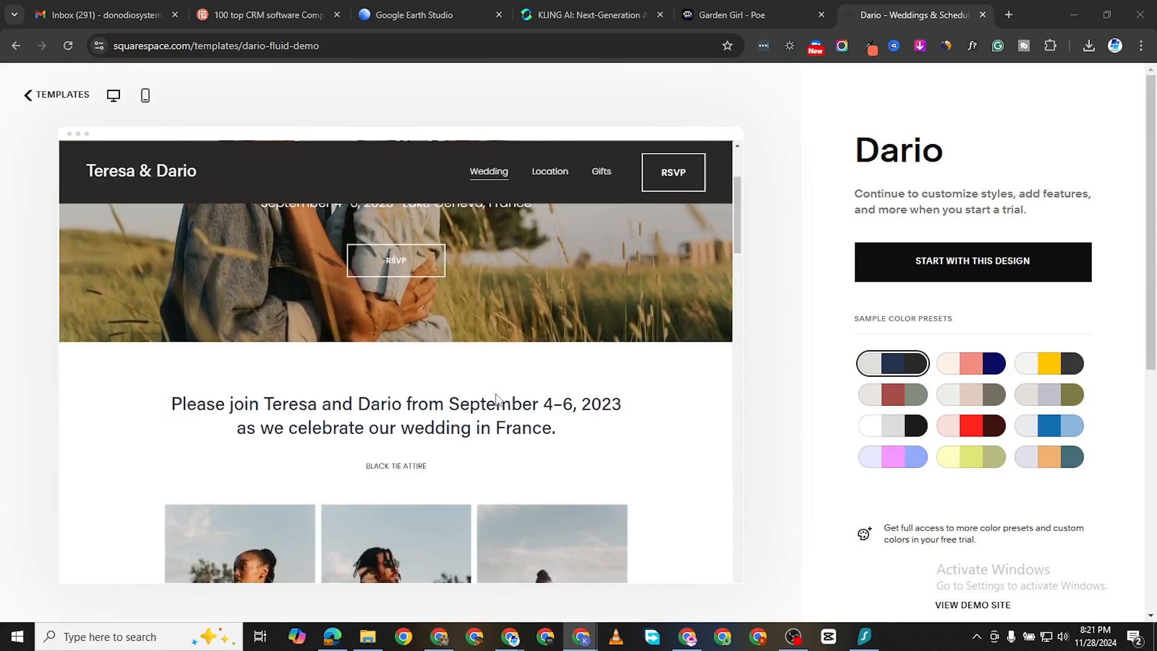
scroll(497, 417, down, 2)
scroll(497, 417, down, 2)
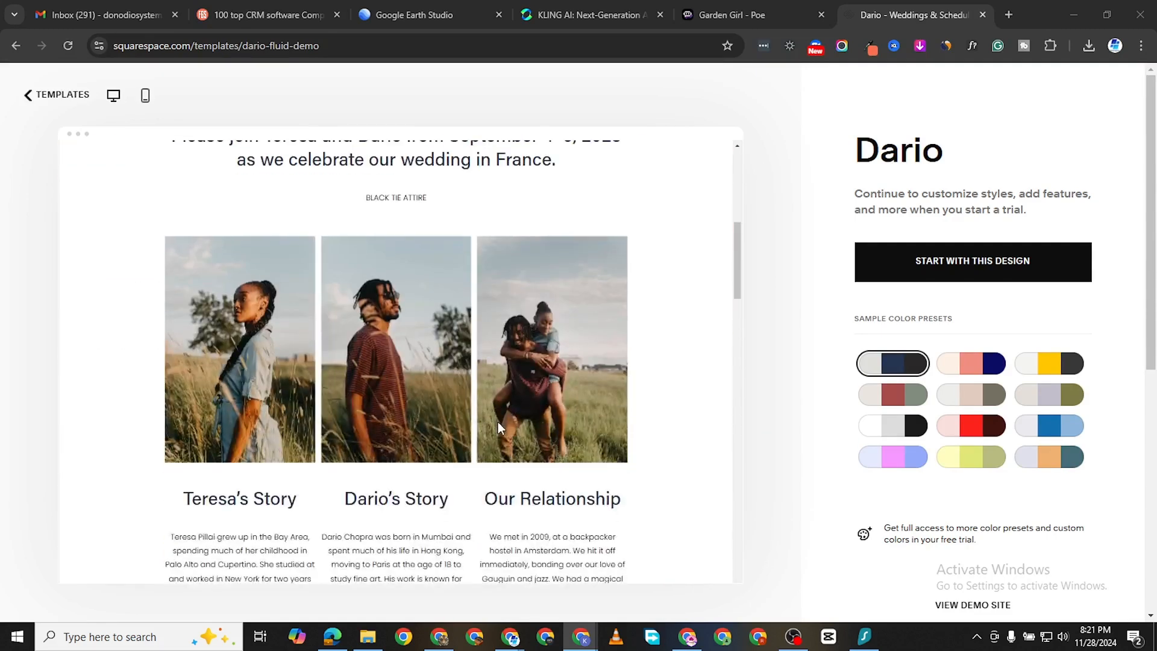
scroll(500, 425, up, 7)
scroll(503, 422, up, 3)
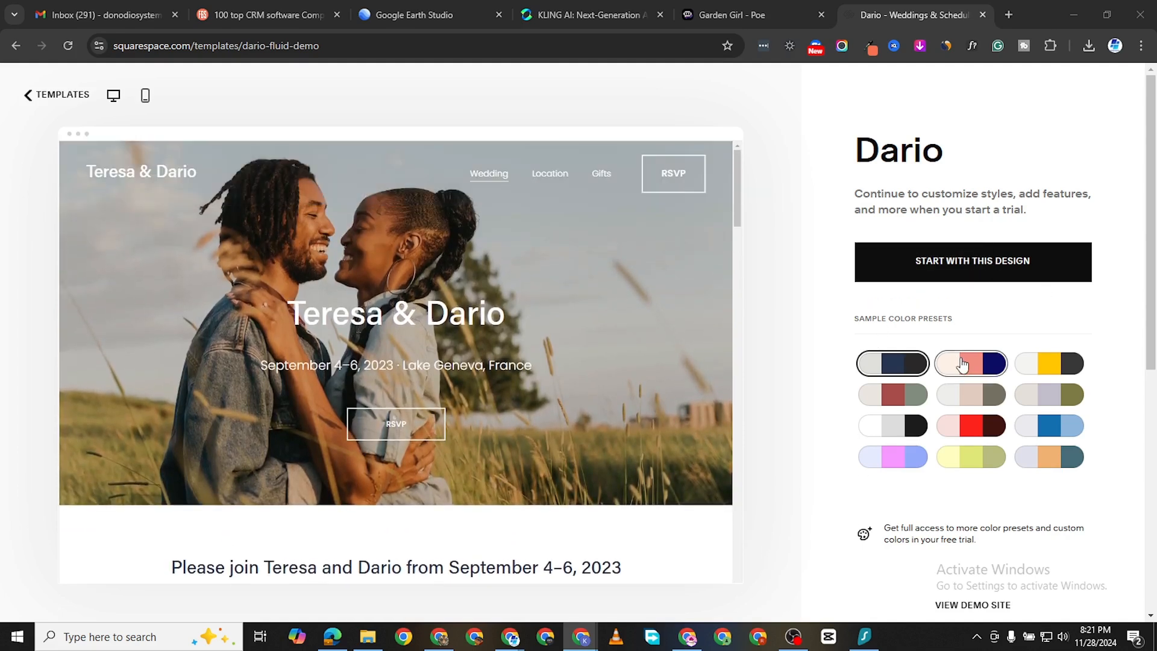
Try the cream, coral and navy color preset on the Dario template and check it down the demo page
click(962, 365)
scroll(507, 373, down, 10)
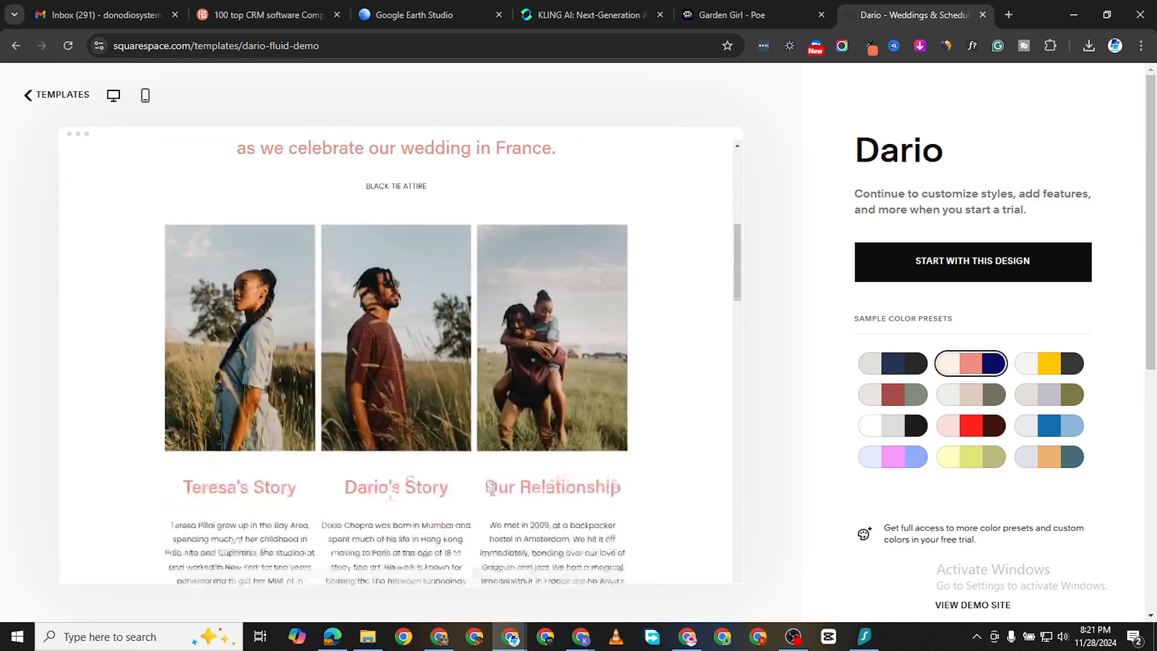
scroll(482, 428, down, 8)
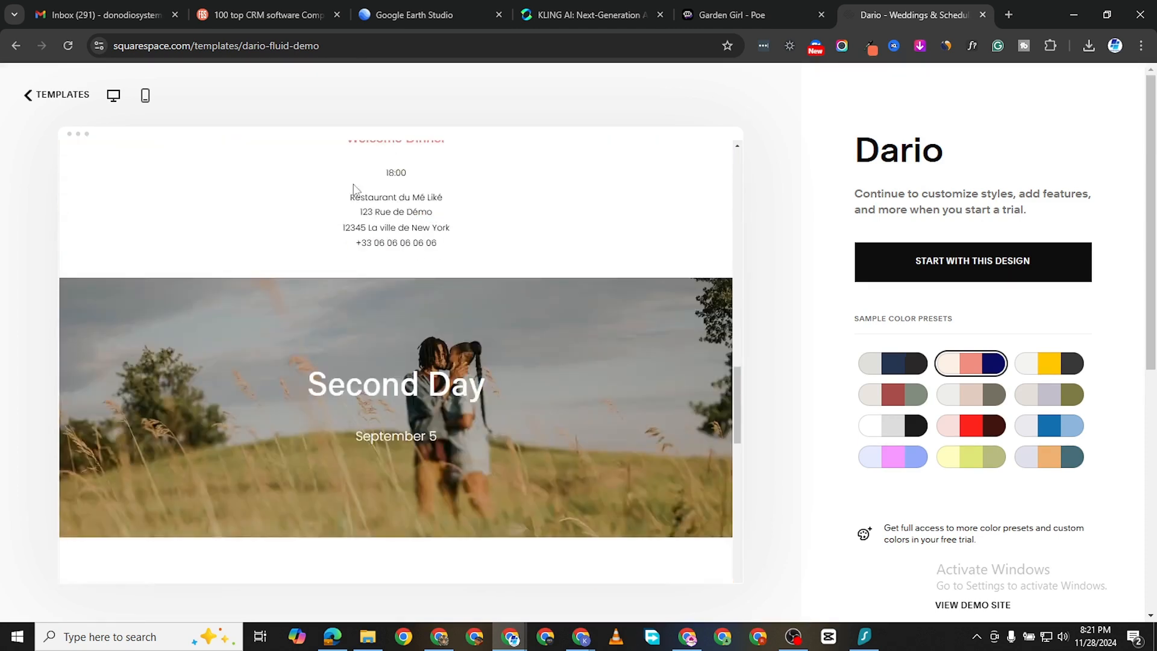
scroll(528, 376, down, 7)
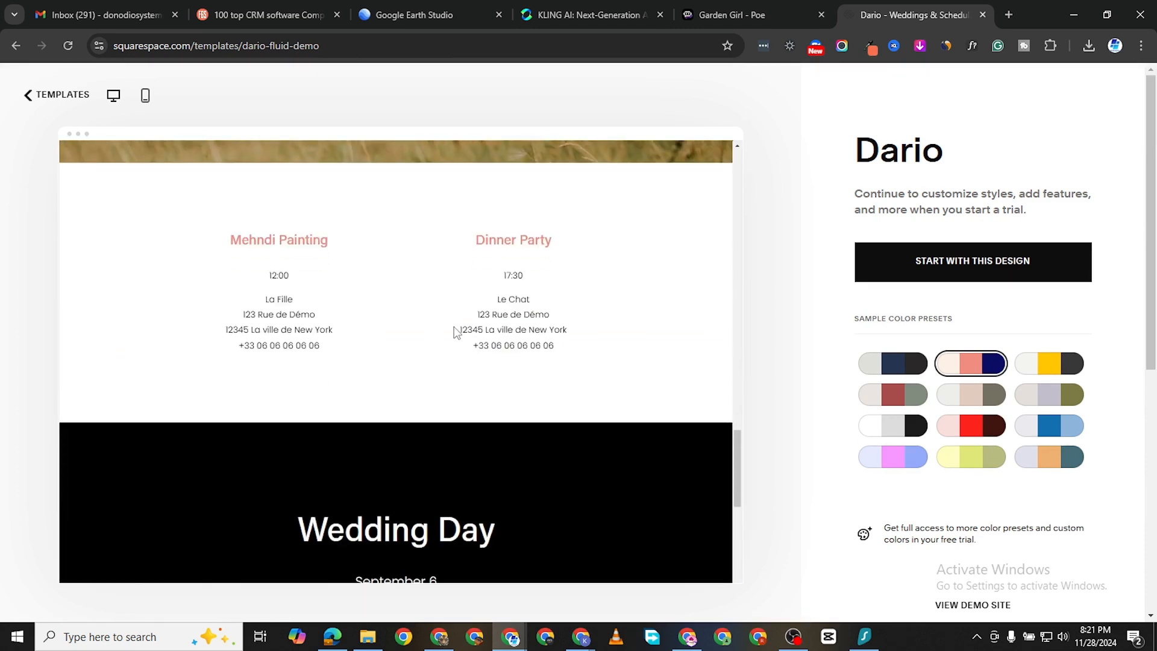
Try the pale pink, red and dark brown color preset and review the demo page back up to its header
click(943, 426)
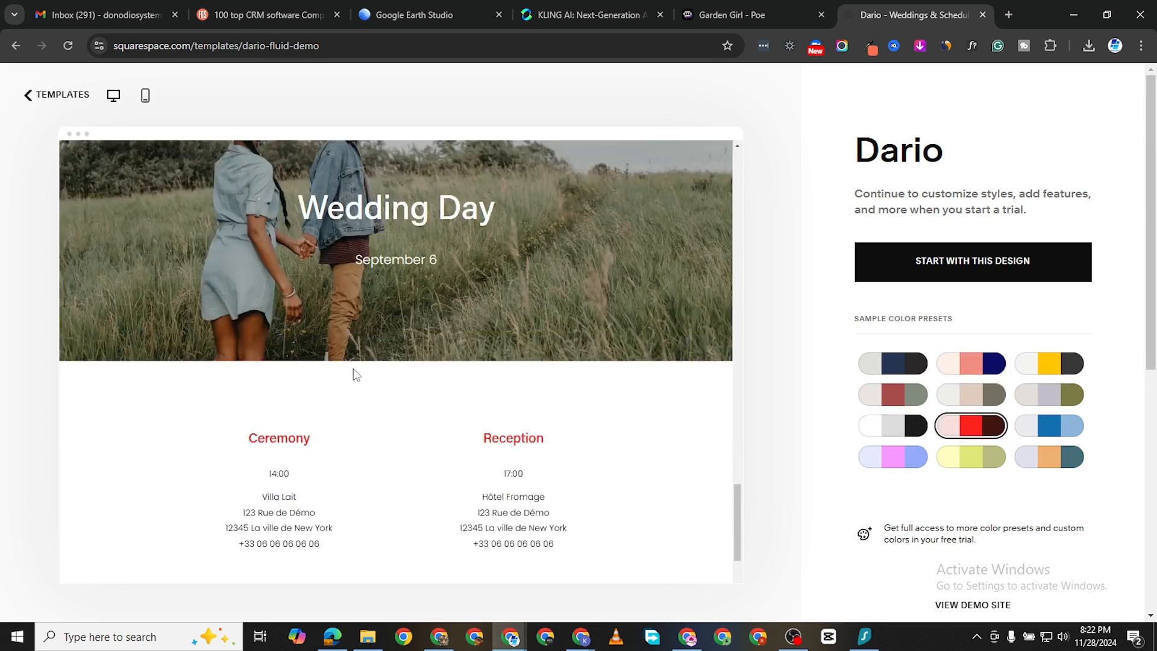
scroll(458, 364, up, 5)
scroll(485, 367, up, 10)
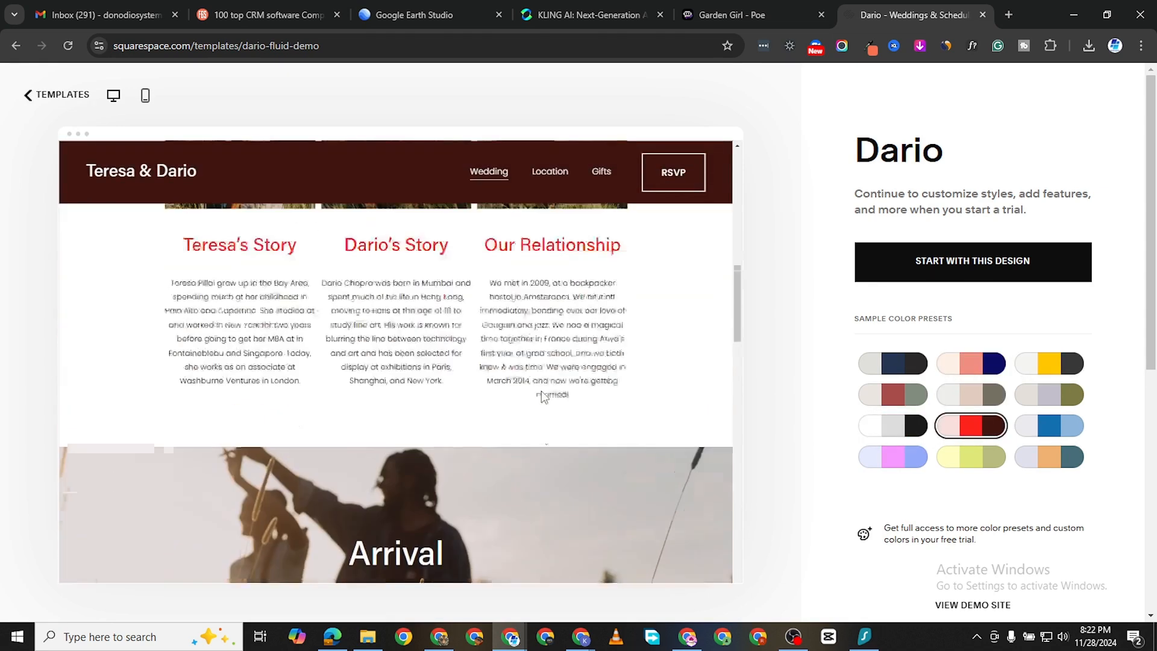
scroll(544, 400, up, 1)
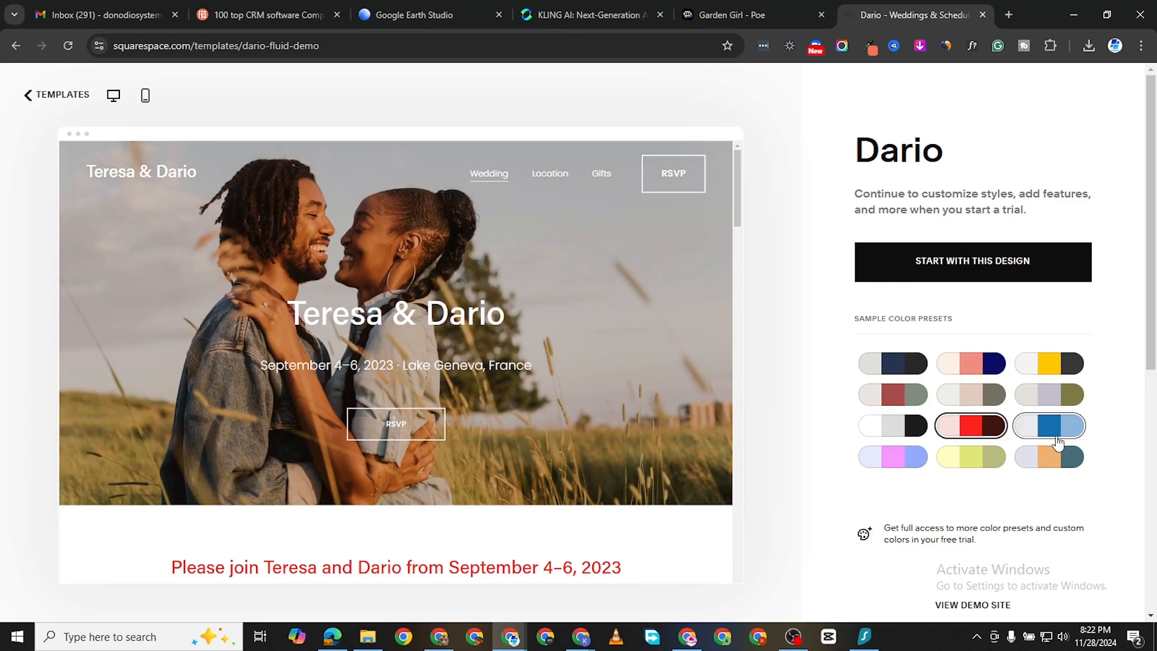
Apply the light grey, blue and light blue color preset and check it on the story section
click(1049, 425)
scroll(509, 443, down, 5)
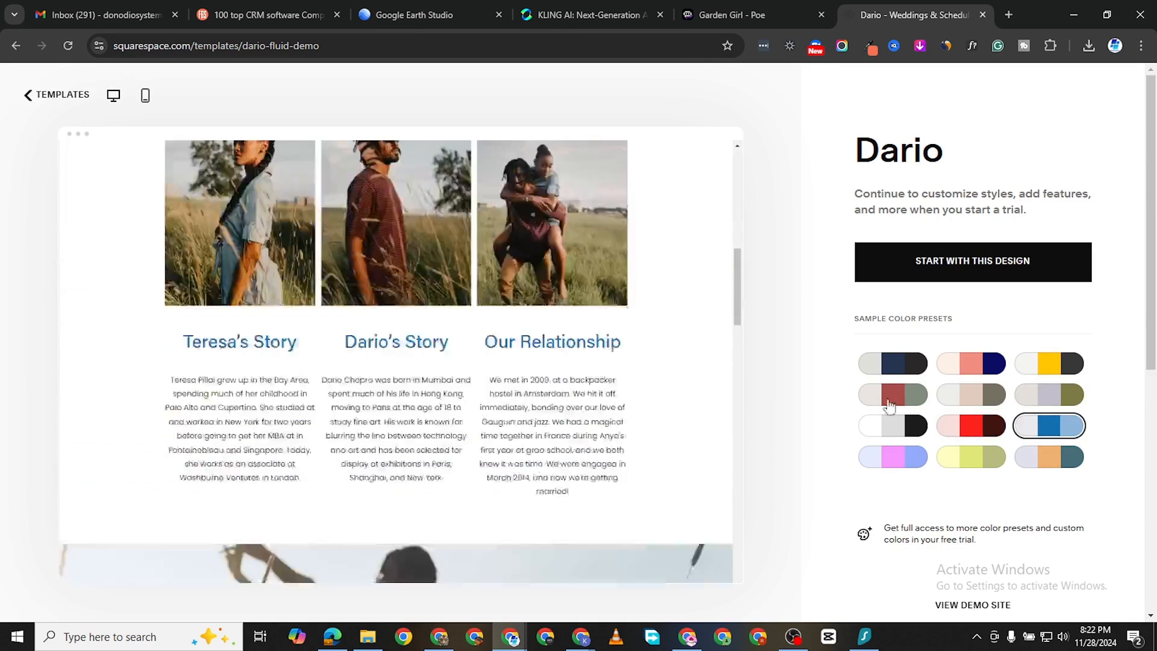
Try the lavender, pink and periwinkle color preset and check it from the header down to the Arrival section
click(891, 462)
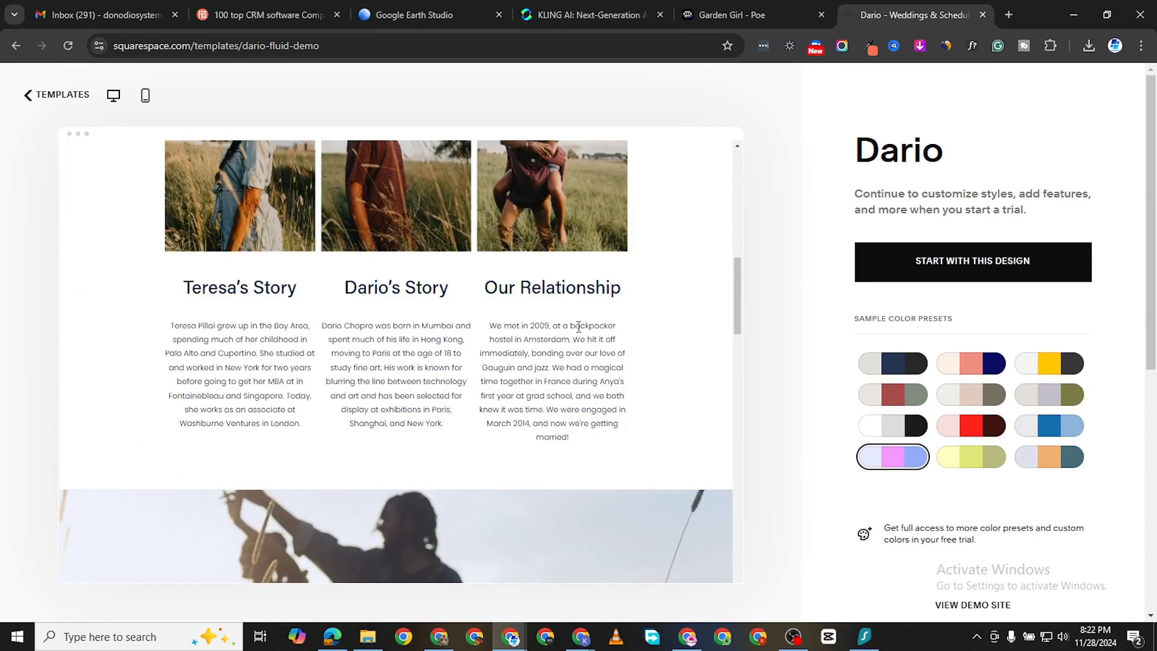
scroll(563, 333, up, 5)
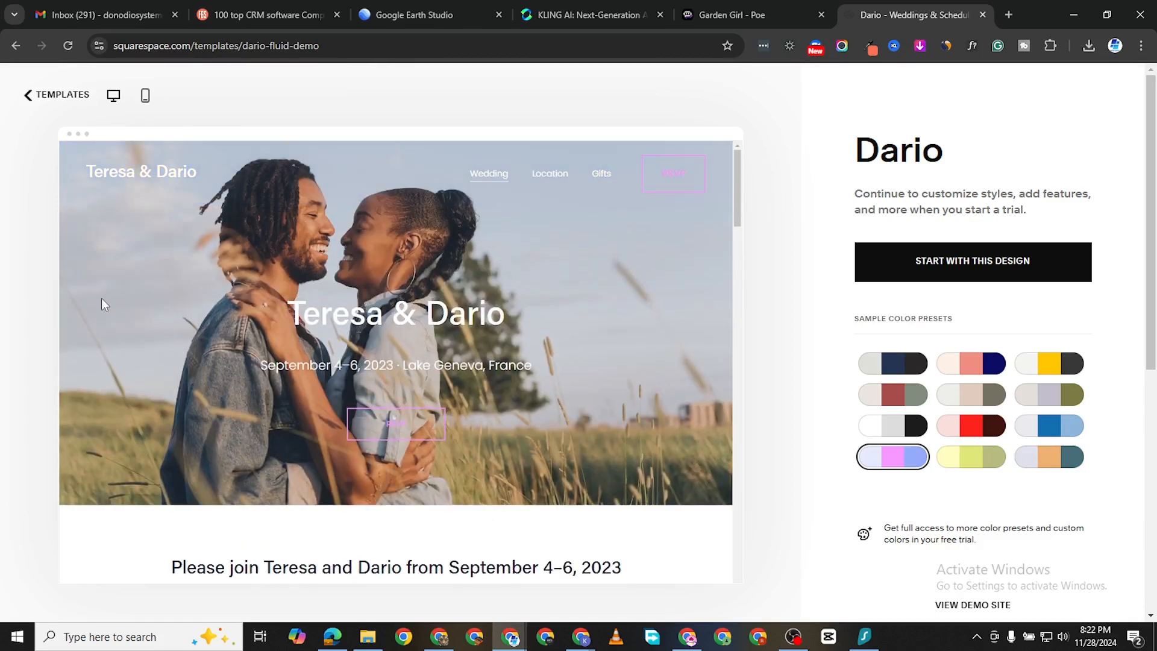
scroll(435, 449, down, 5)
scroll(515, 425, down, 5)
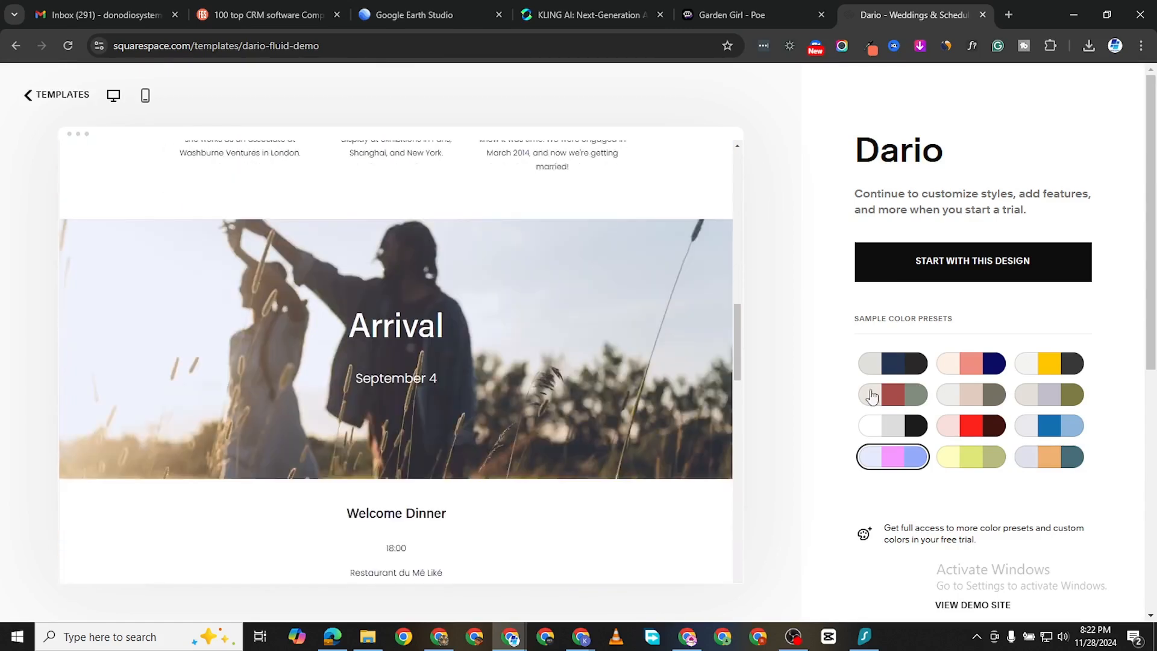
Apply the cream, coral and navy color preset and check it on the demo page's header
click(971, 363)
scroll(461, 369, up, 10)
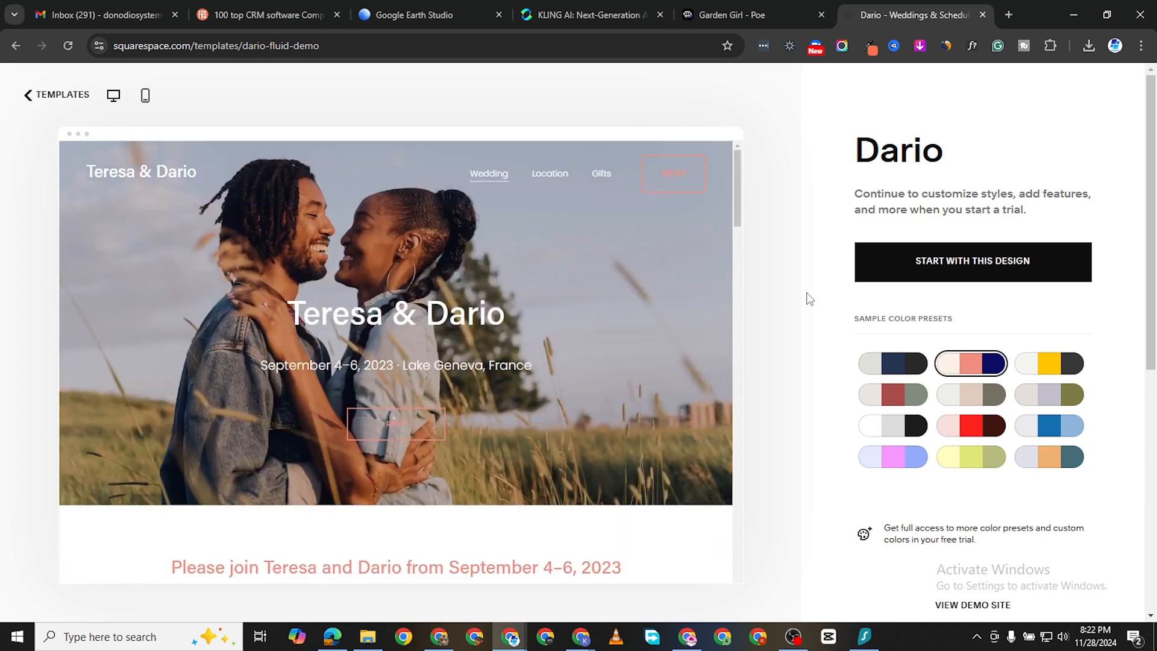
click(931, 265)
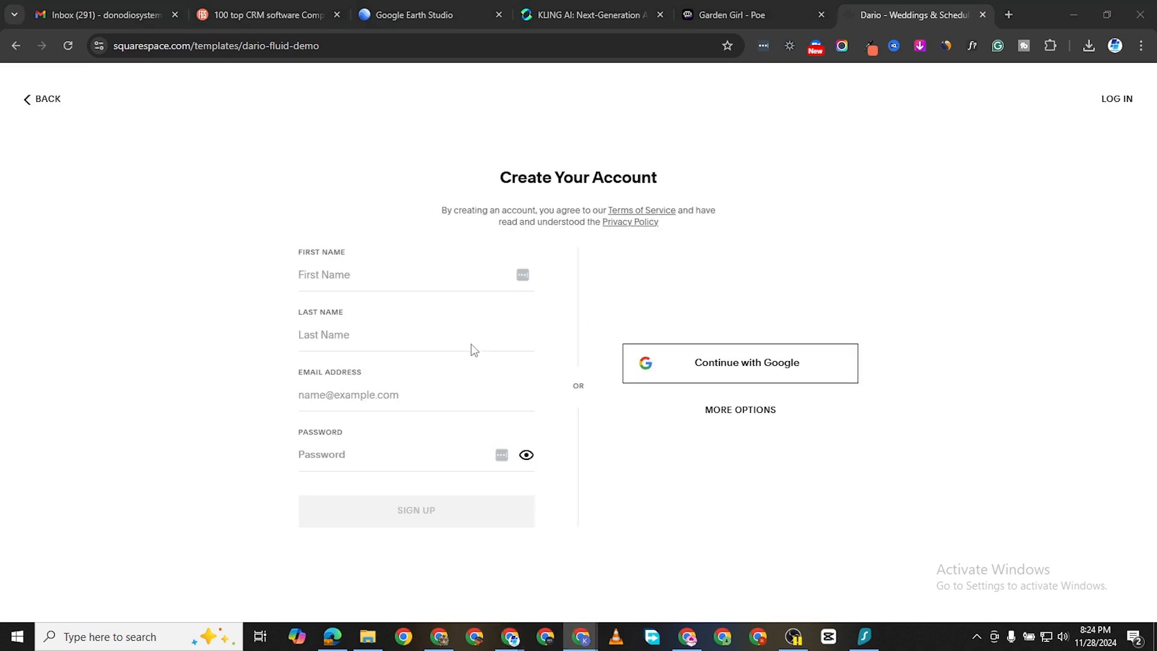
click(350, 274)
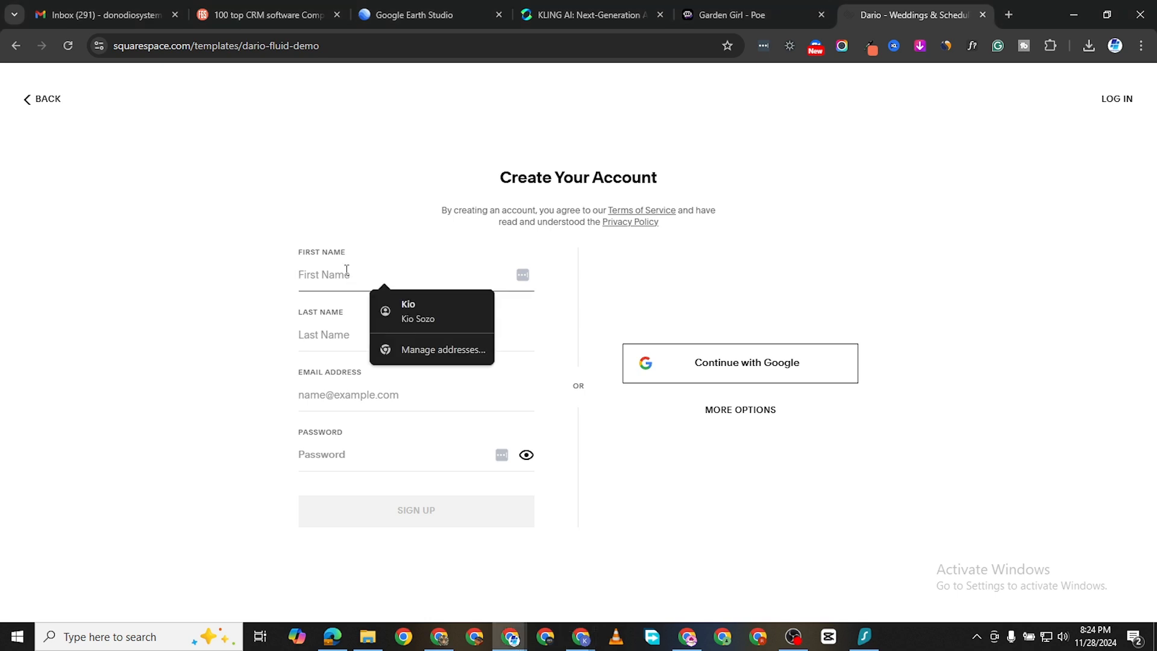
click(145, 309)
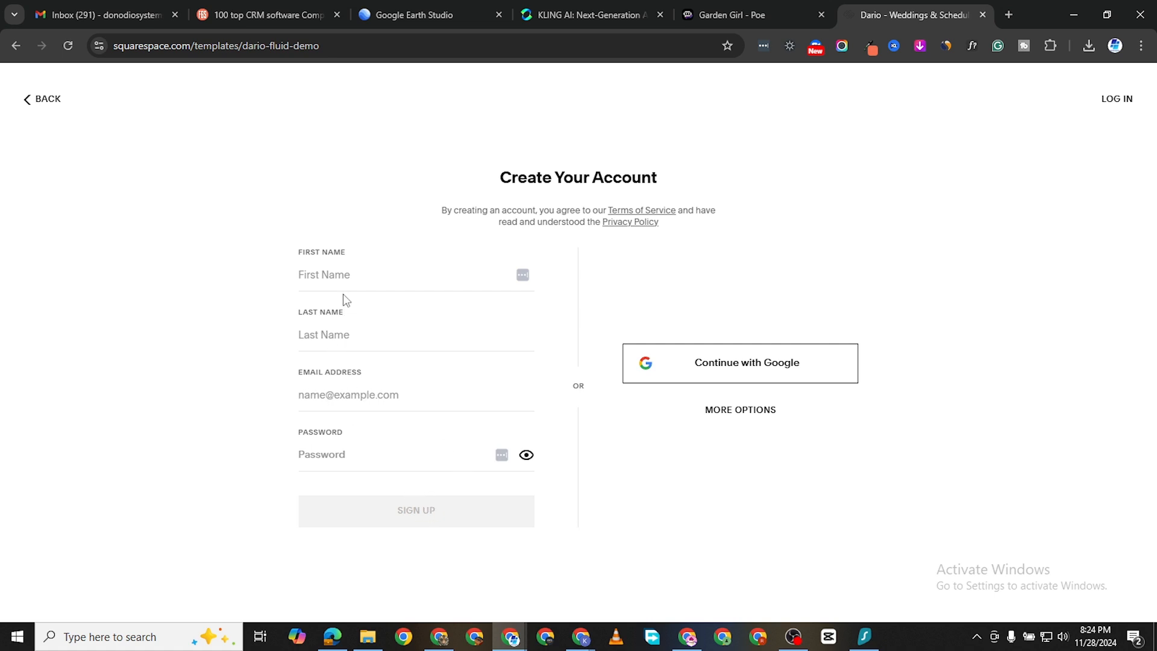
key(alt+Left)
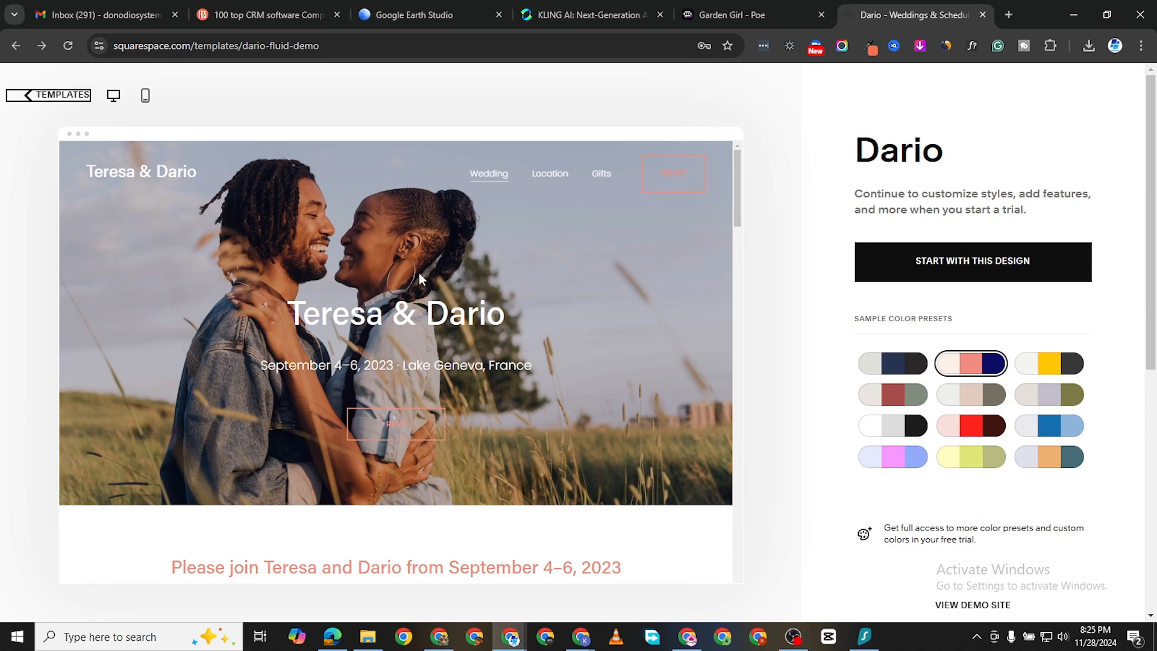
Start a site with the Dario design and set its site name to Wedding Site
click(957, 270)
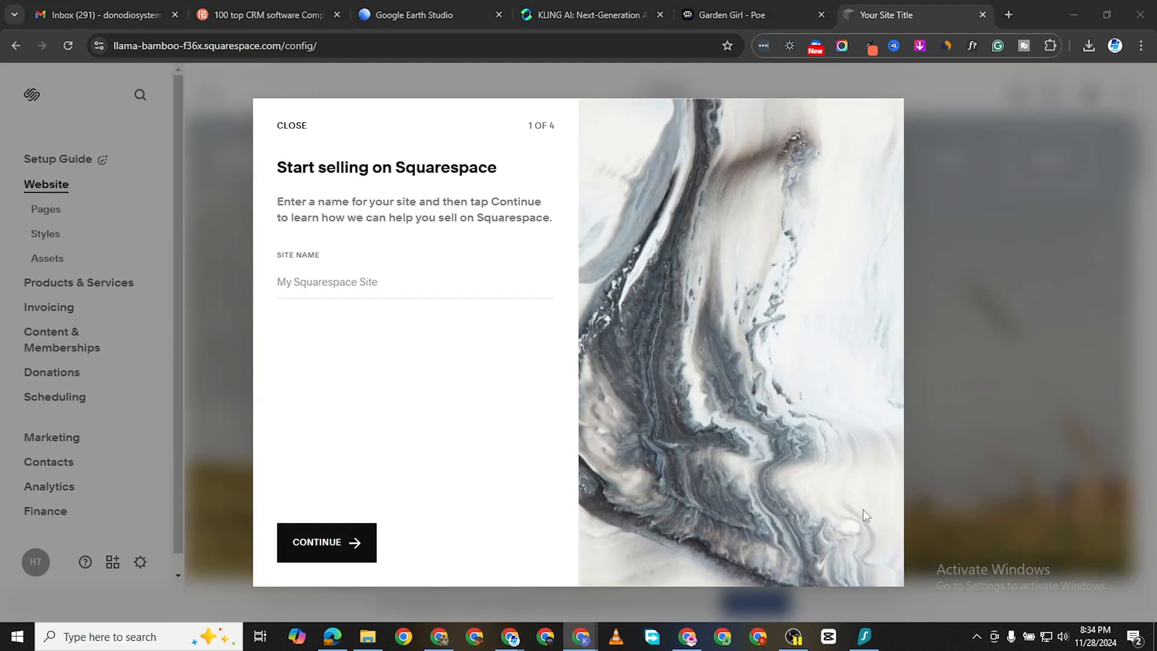
click(336, 276)
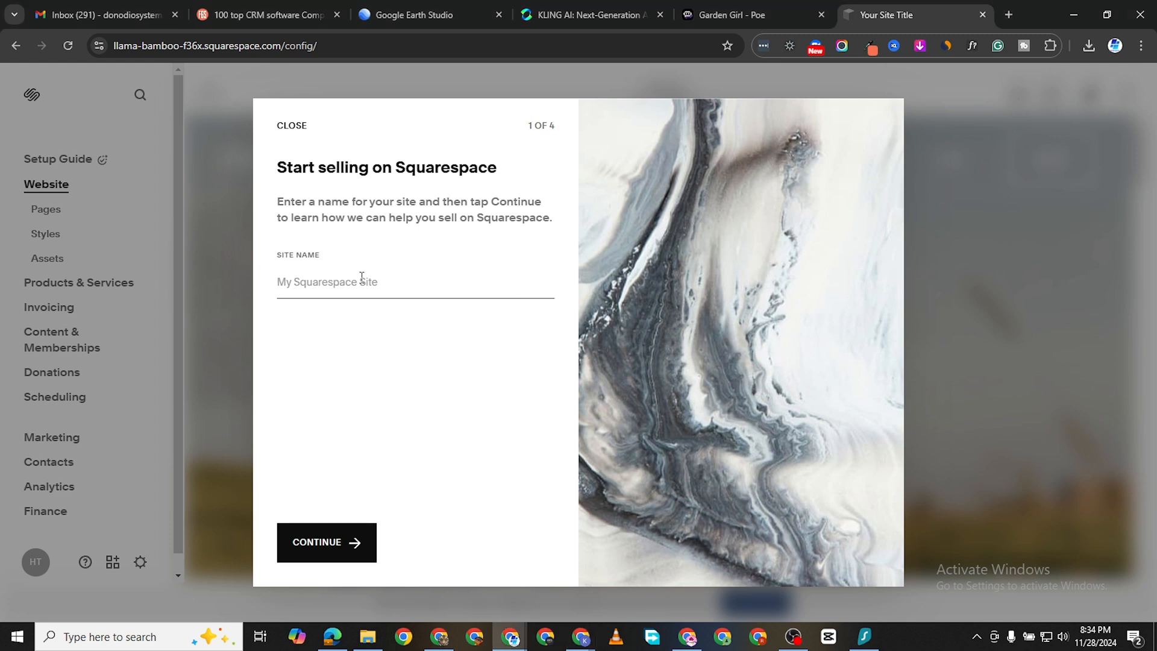
text(Wedding Site)
click(328, 540)
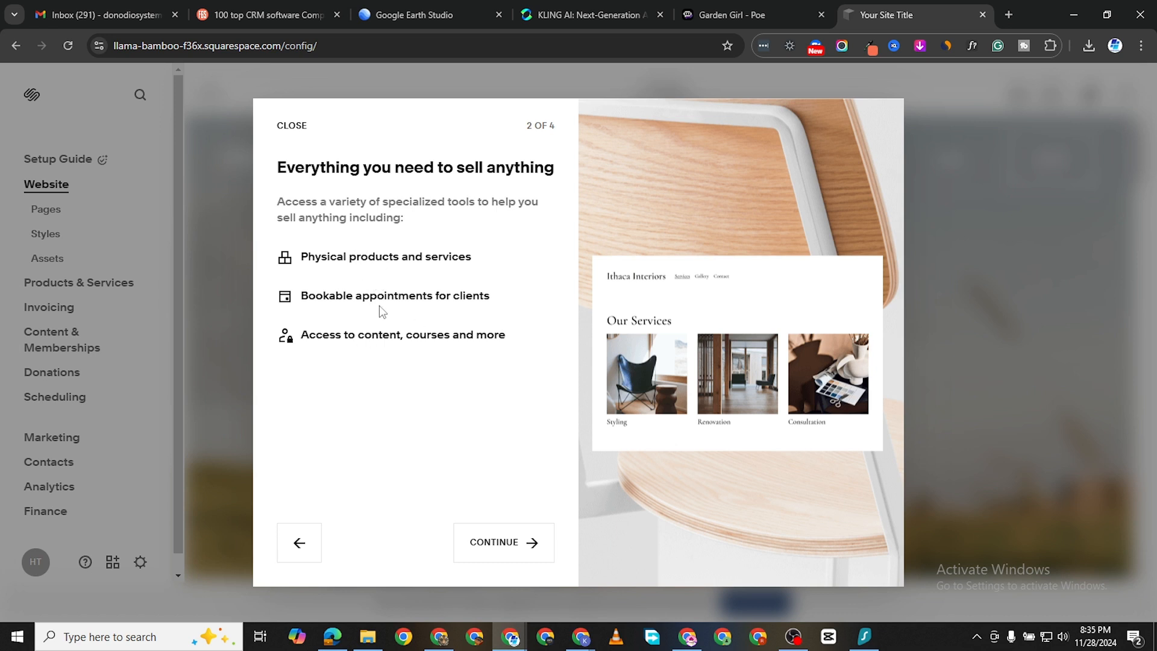
Continue through the remaining introduction pages on selling, marketing and business management to reach the site dashboard
click(503, 545)
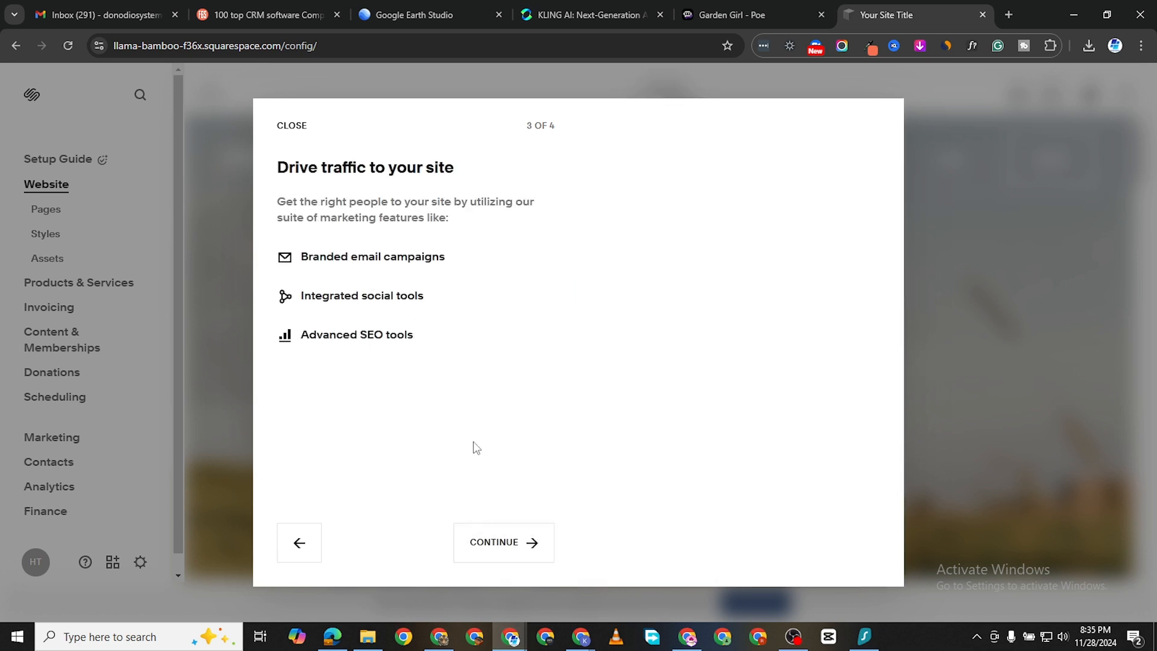
click(506, 547)
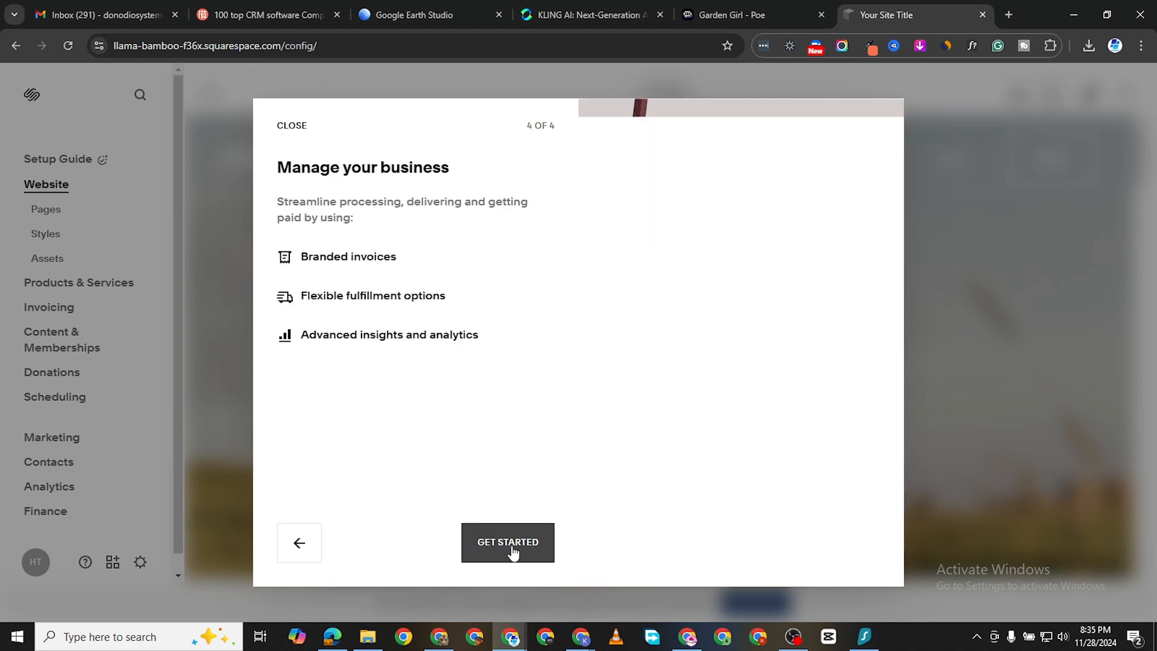
click(513, 550)
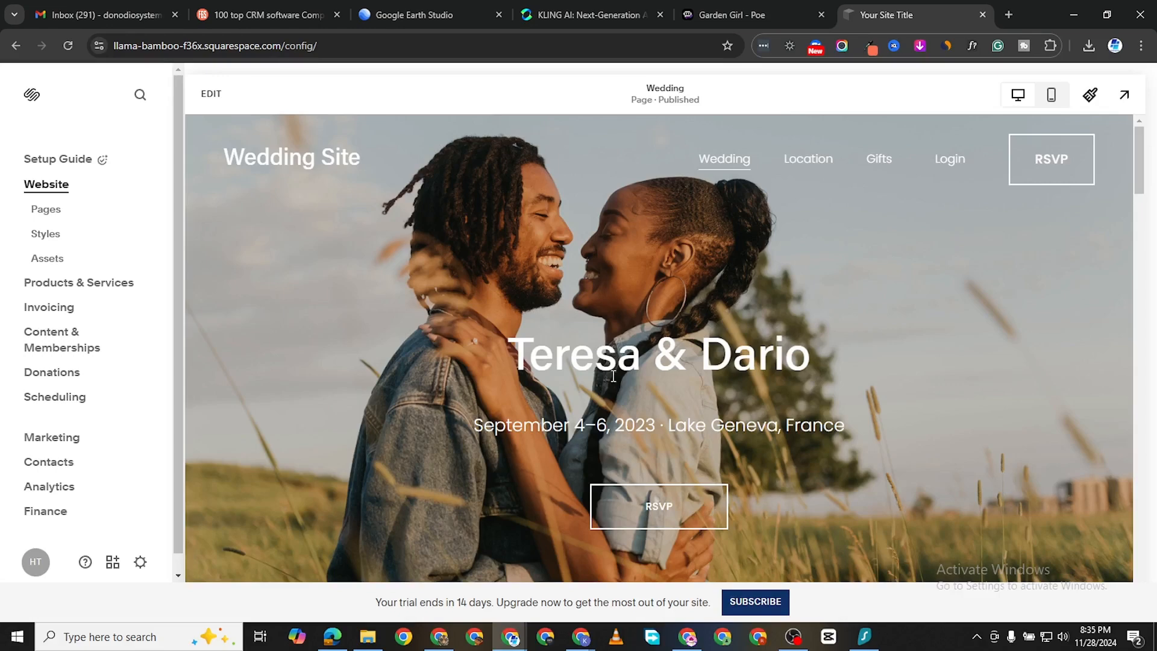
Examine the new site's Wedding page down to the Arrival section and dismiss the Invoicing tip
scroll(662, 361, down, 10)
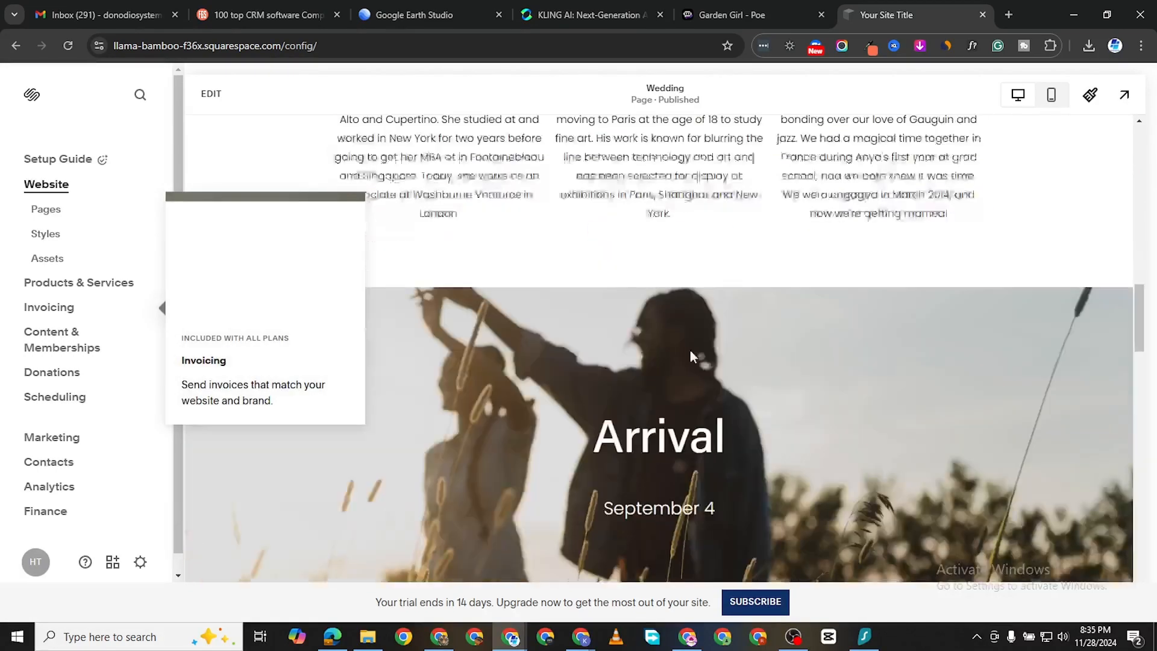
scroll(757, 360, up, 10)
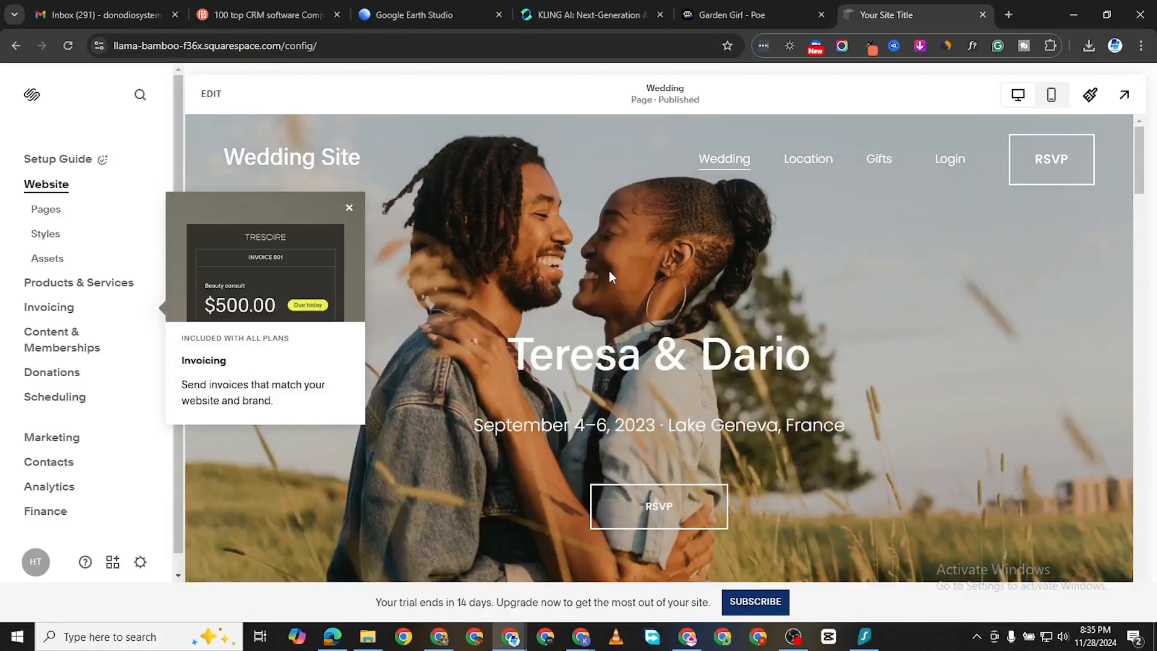
click(348, 209)
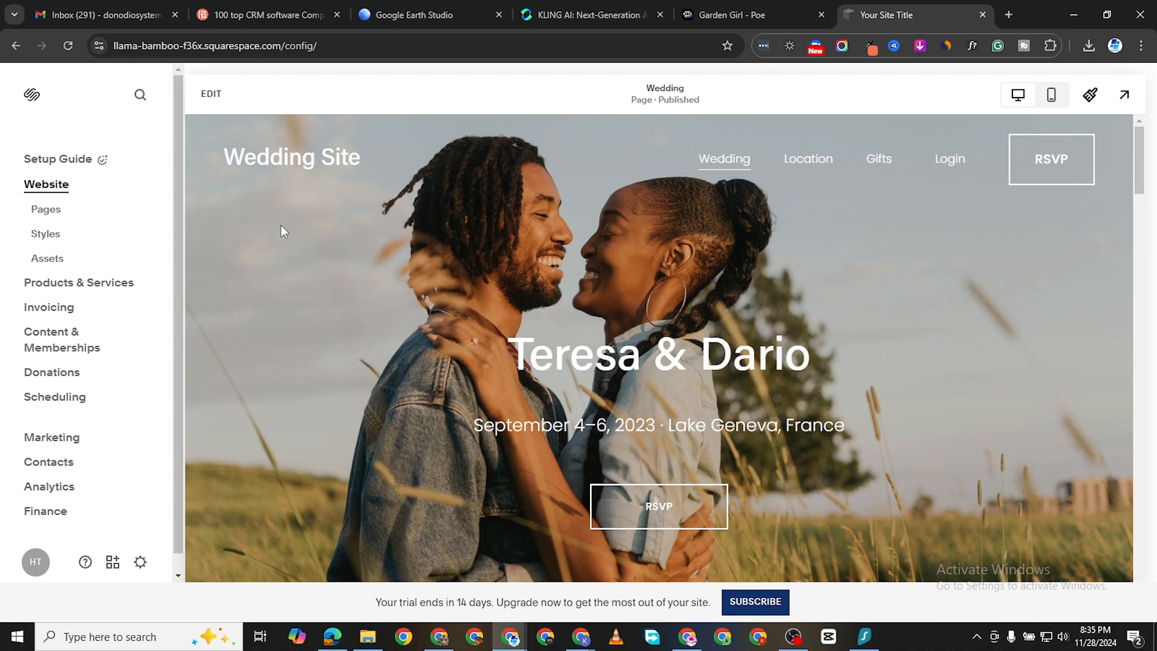
scroll(297, 240, down, 5)
scroll(296, 254, up, 5)
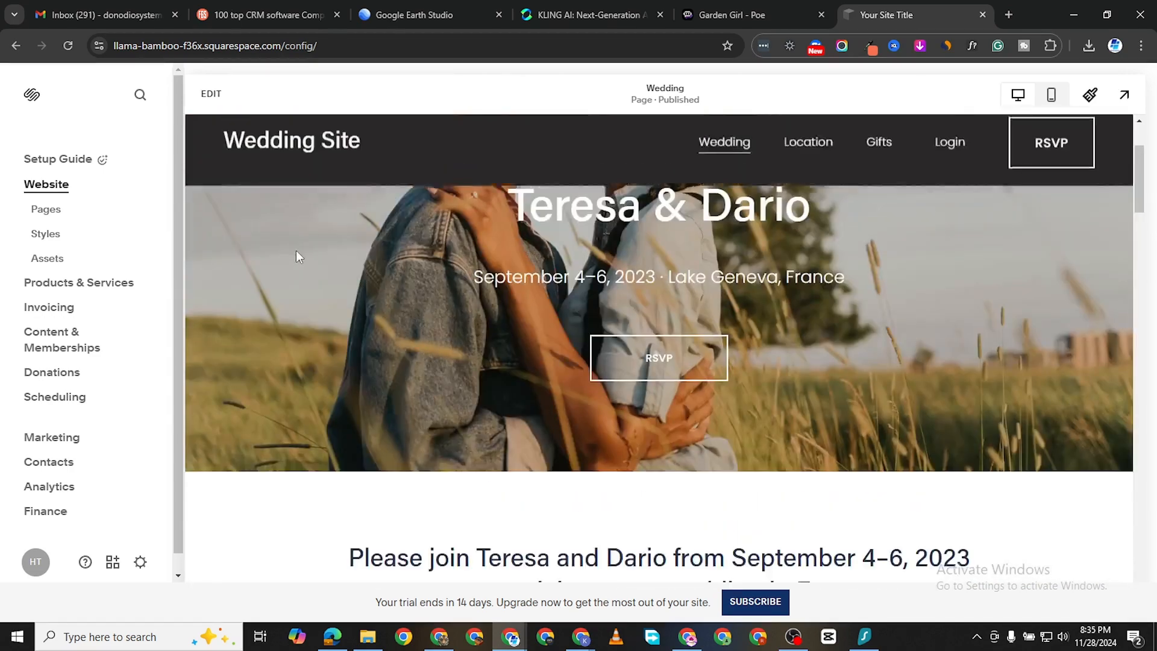
right_click(281, 264)
double_click(235, 259)
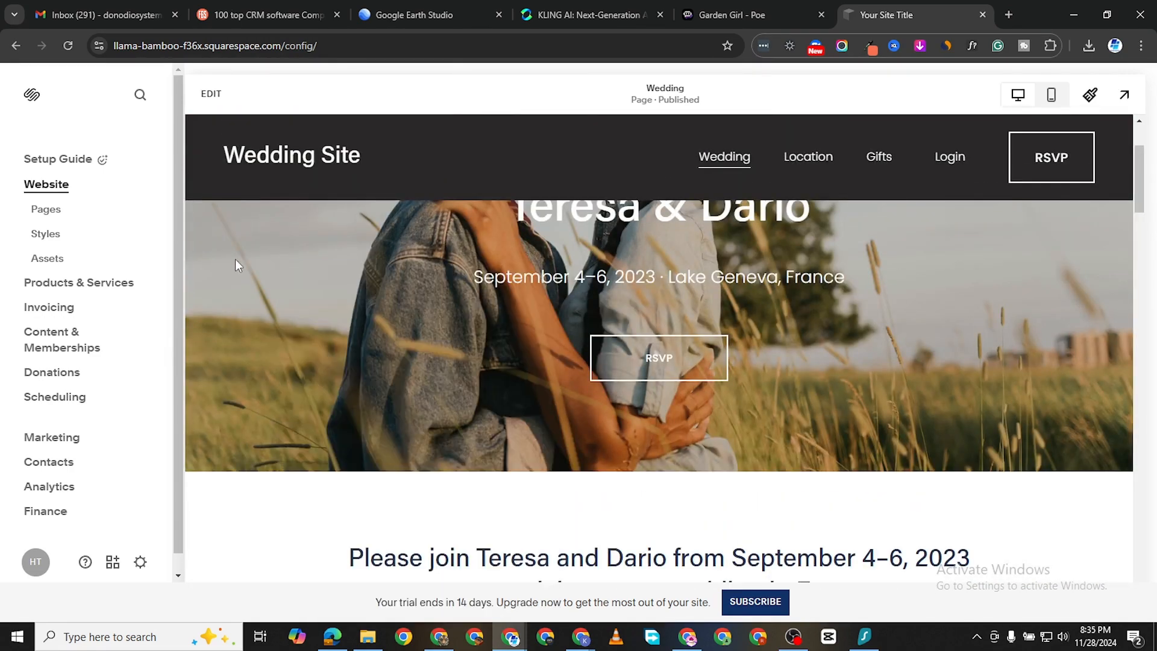
click(527, 276)
Open the site's page list and start editing the Wedding page
click(47, 214)
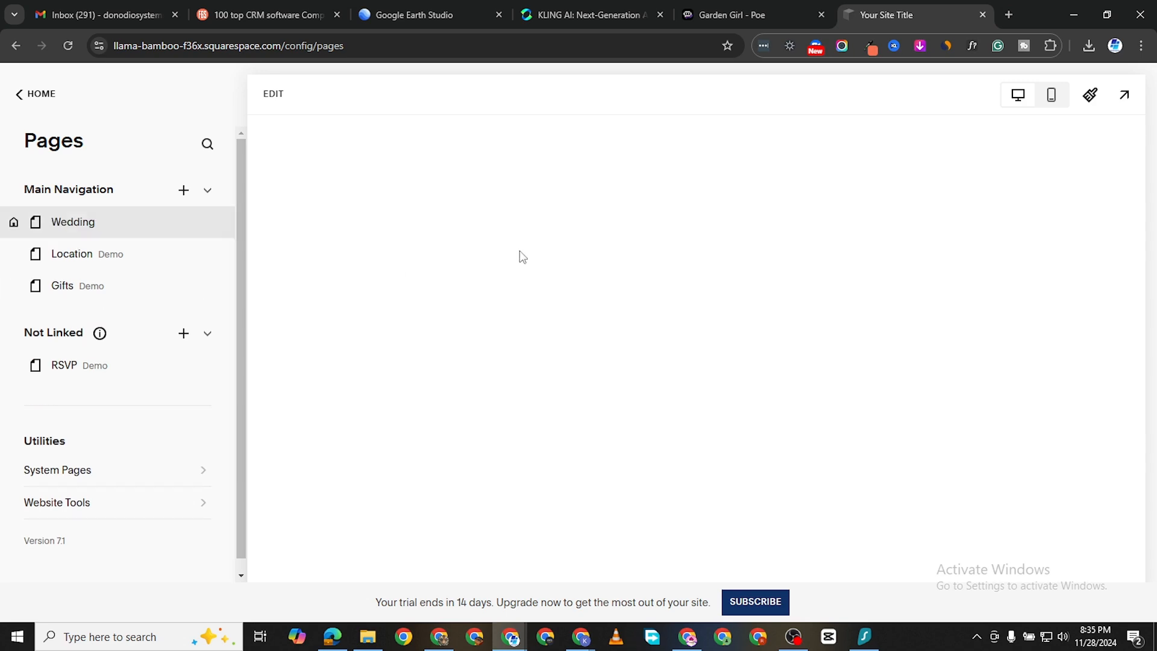
scroll(599, 333, down, 6)
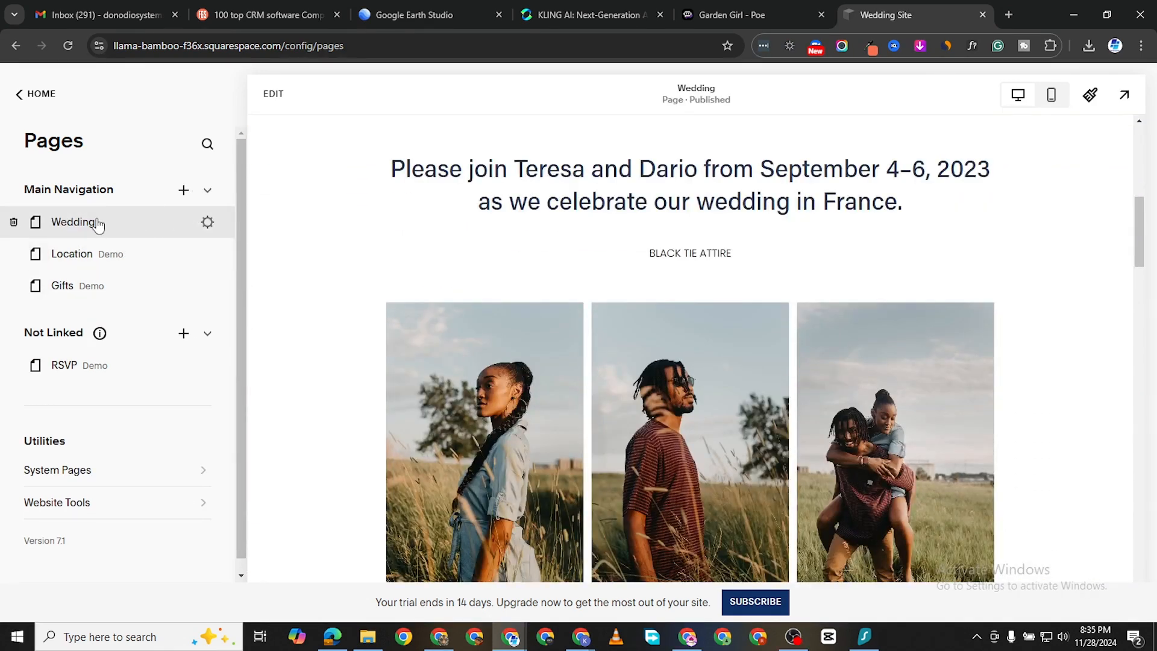
scroll(326, 212, up, 1)
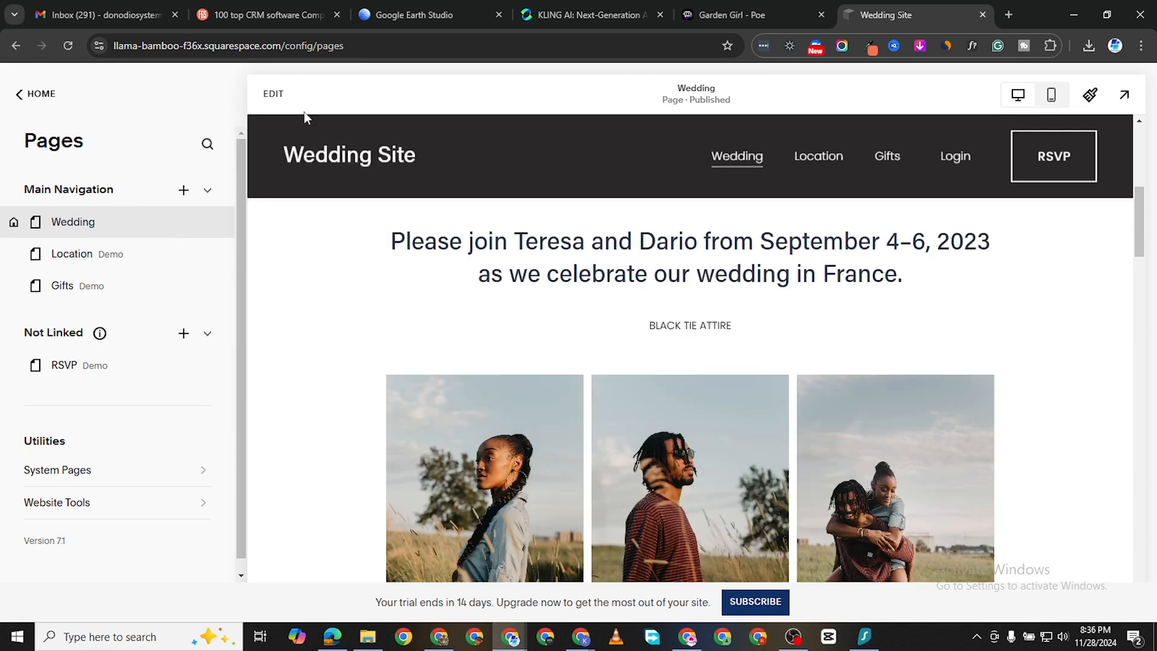
click(274, 94)
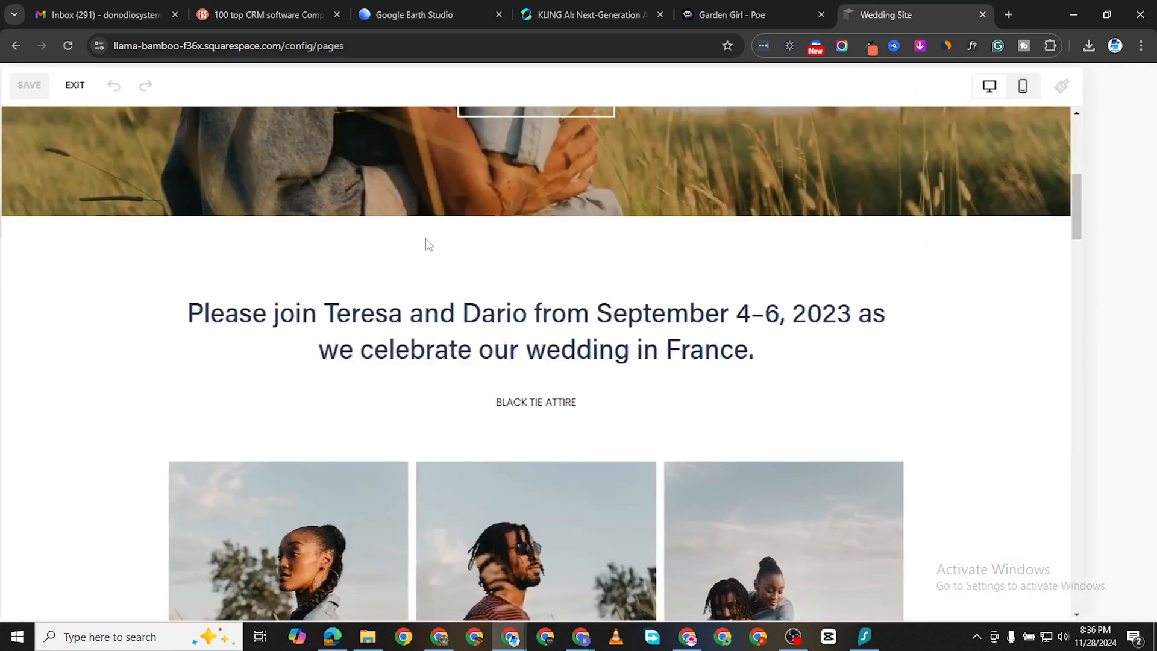
Replace the second partner's name in the hero section's main heading with the new first name
scroll(438, 346, down, 2)
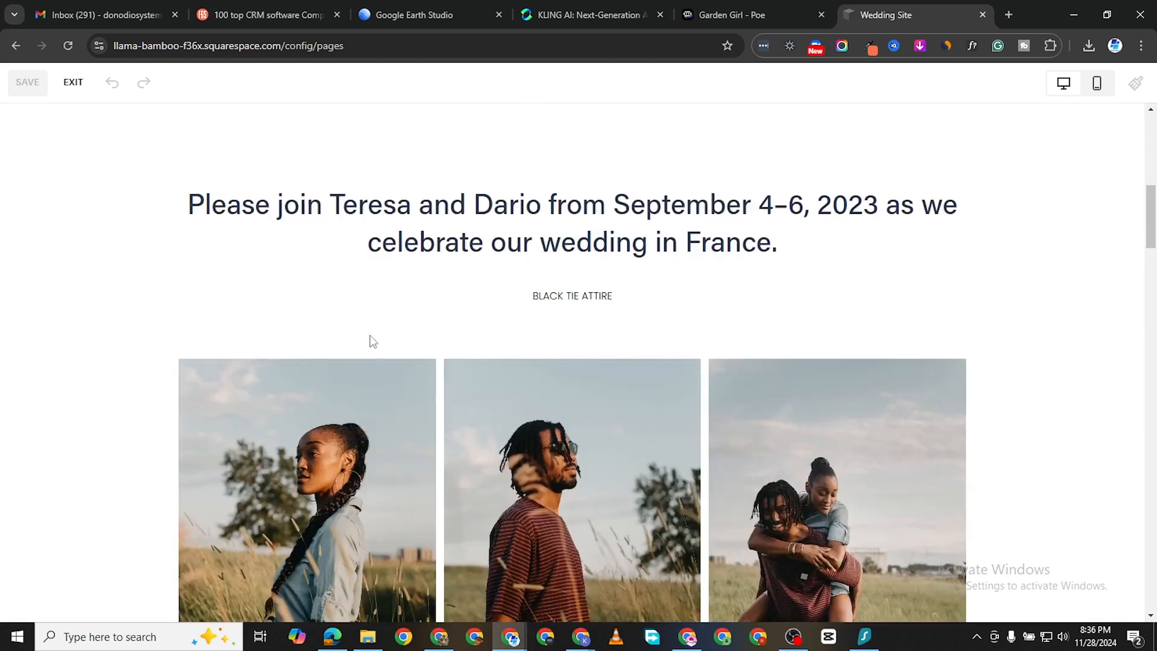
scroll(367, 284, up, 8)
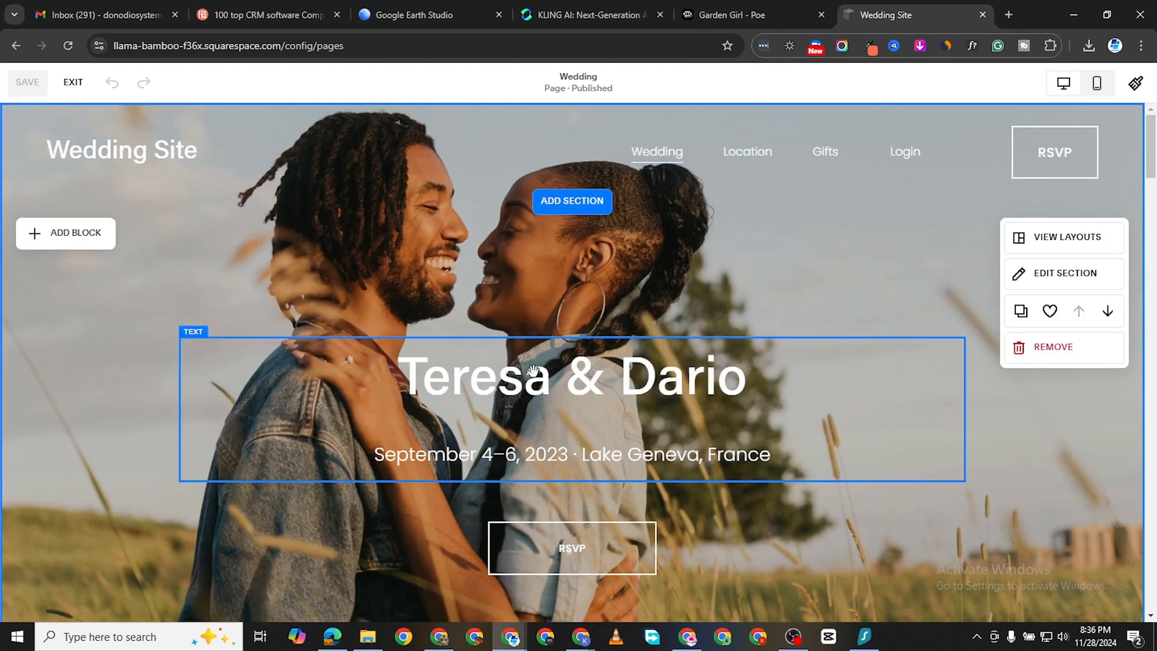
click(582, 370)
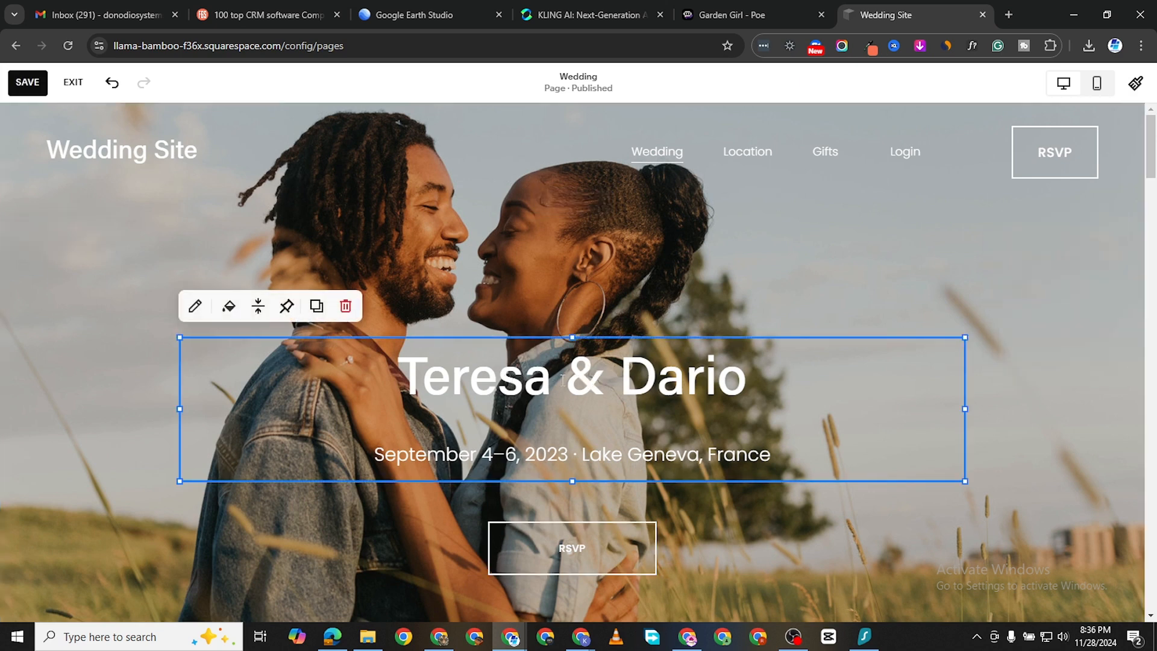
click(509, 380)
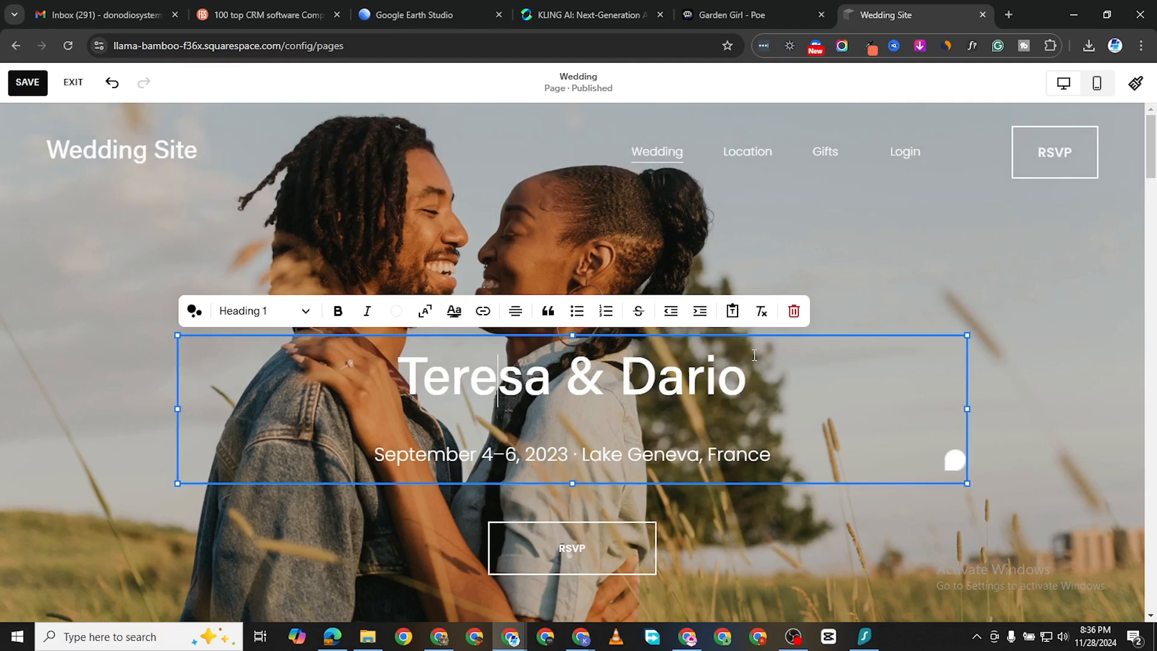
click(754, 366)
key(BackSpace)
key(BackSpace)
key(BackSpace)
key(BackSpace)
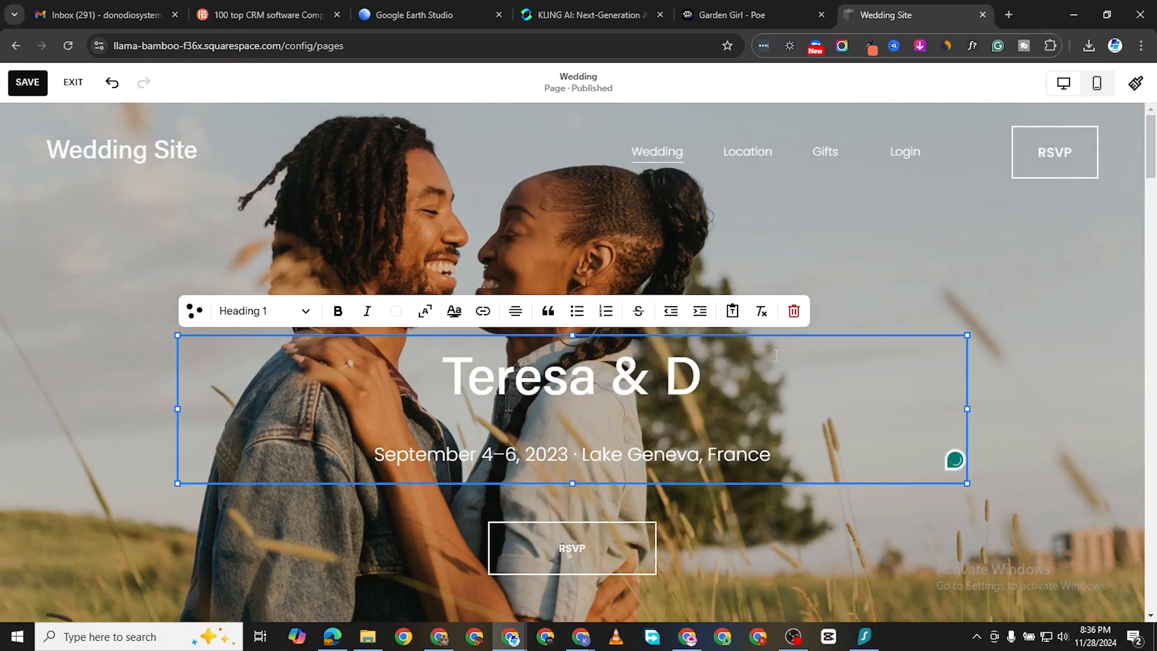
text(aniel)
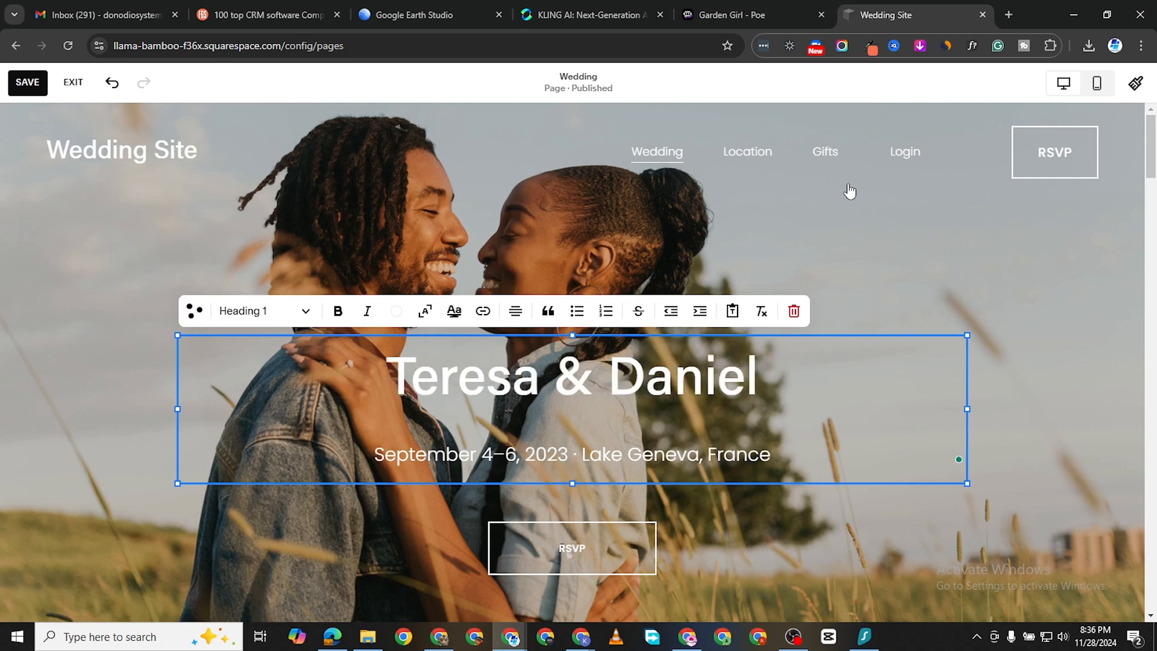
click(445, 227)
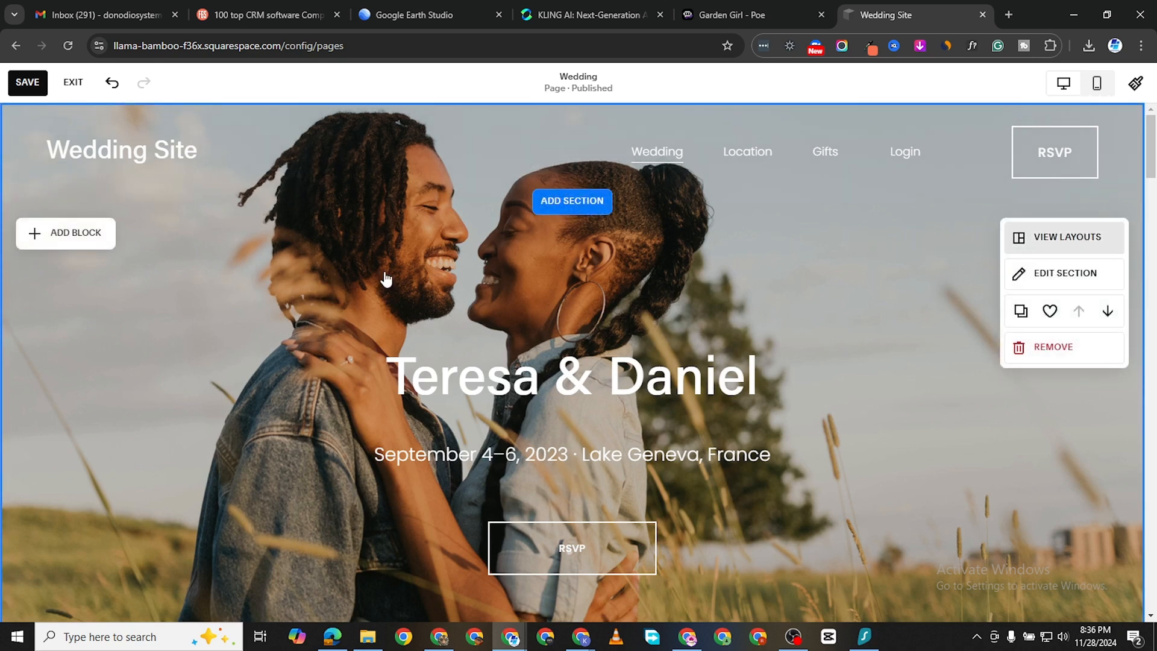
Compare alternative layouts for the hero section and apply the tall one with centered heading, date and RSVP button
click(1083, 240)
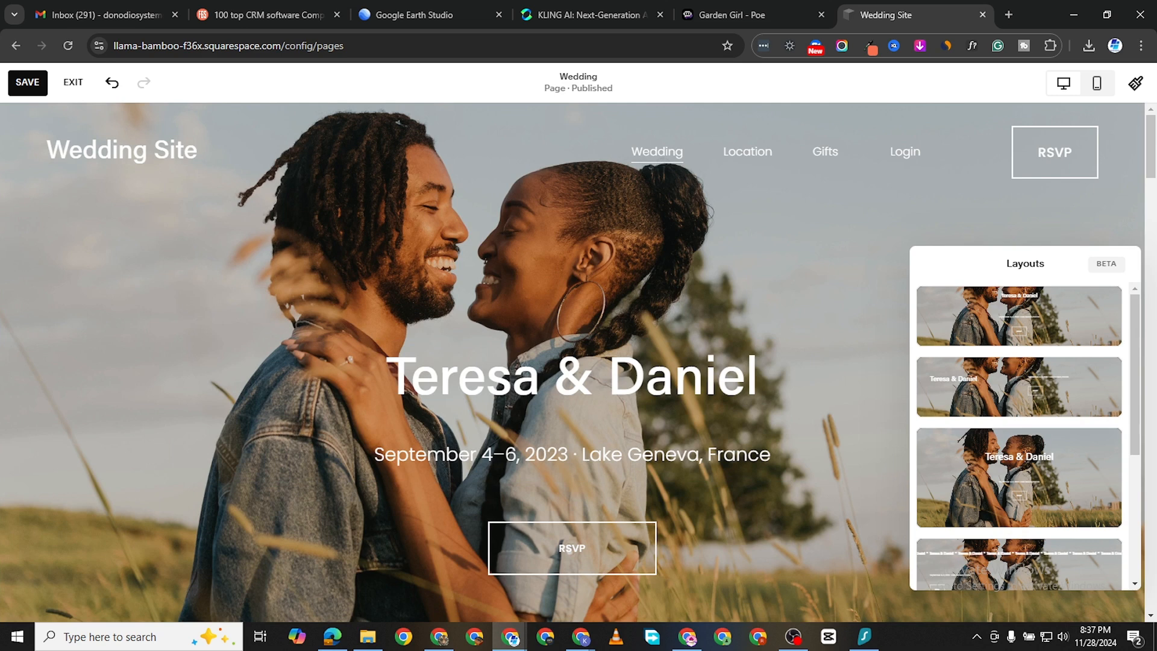
scroll(999, 408, down, 4)
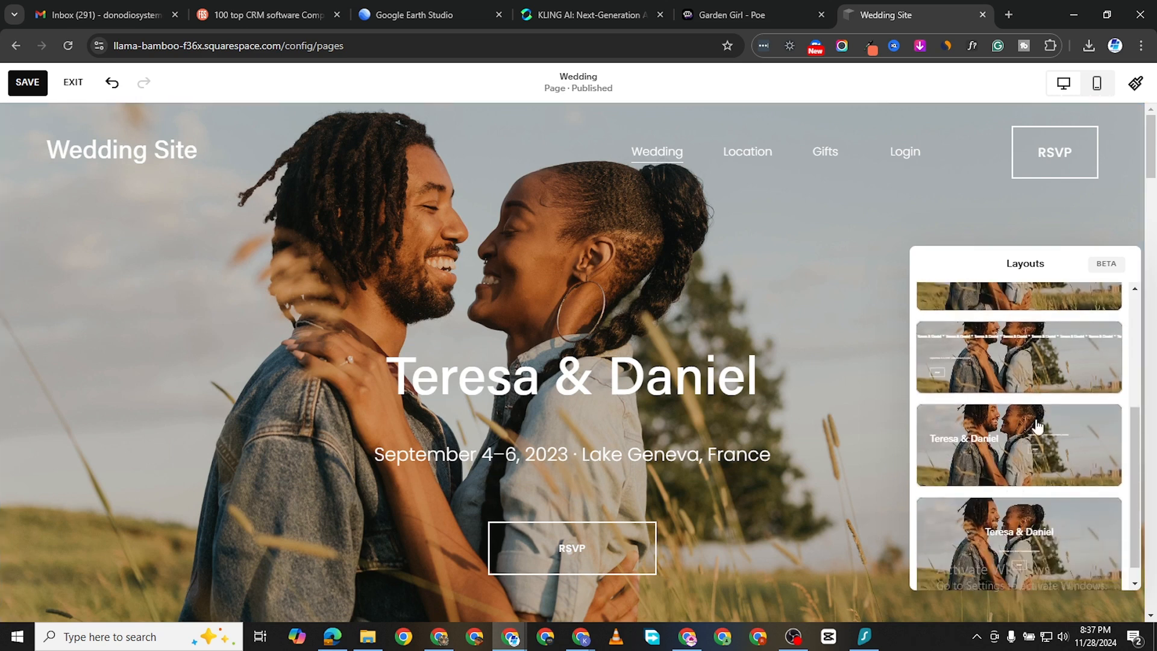
click(1015, 449)
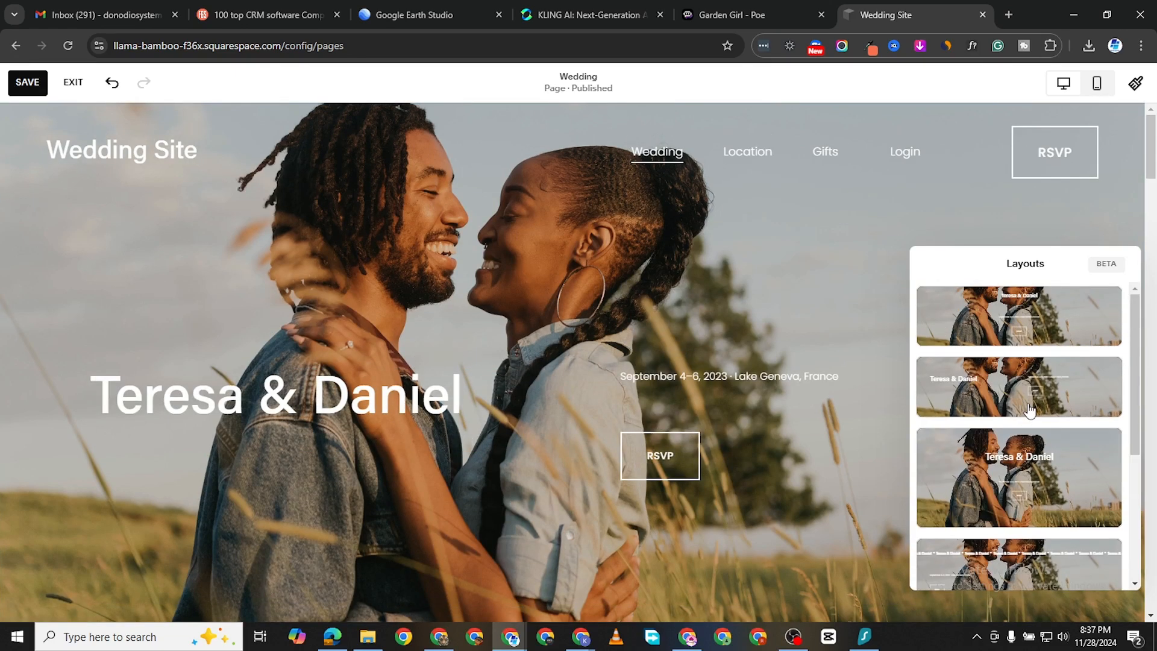
click(1040, 310)
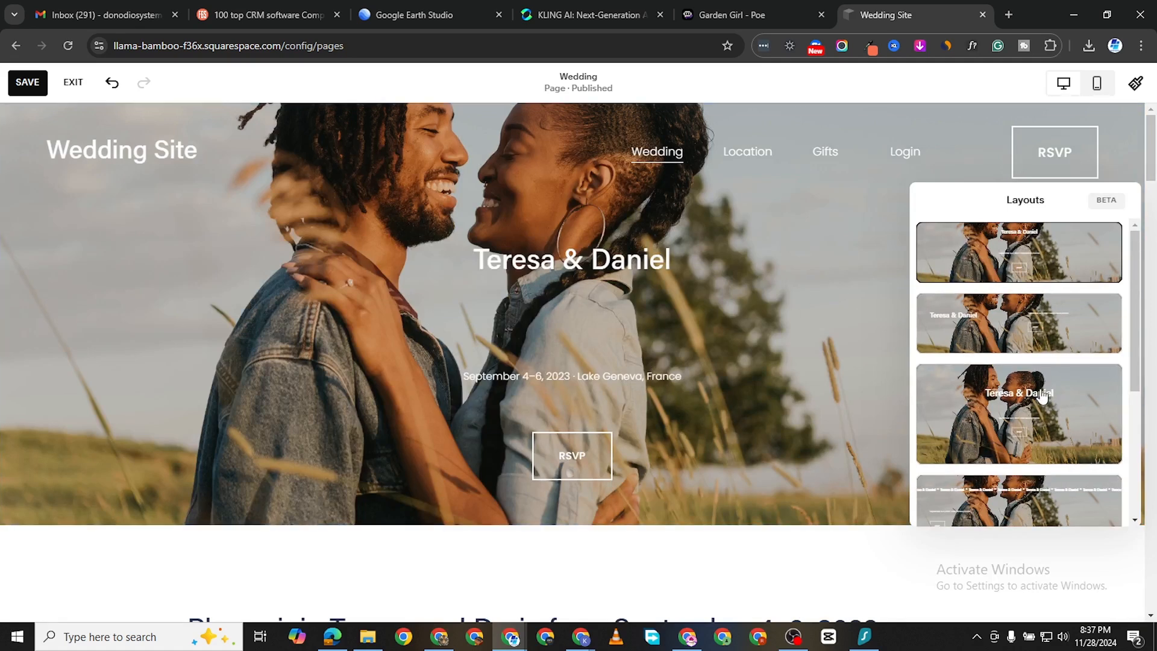
click(952, 430)
scroll(614, 370, down, 3)
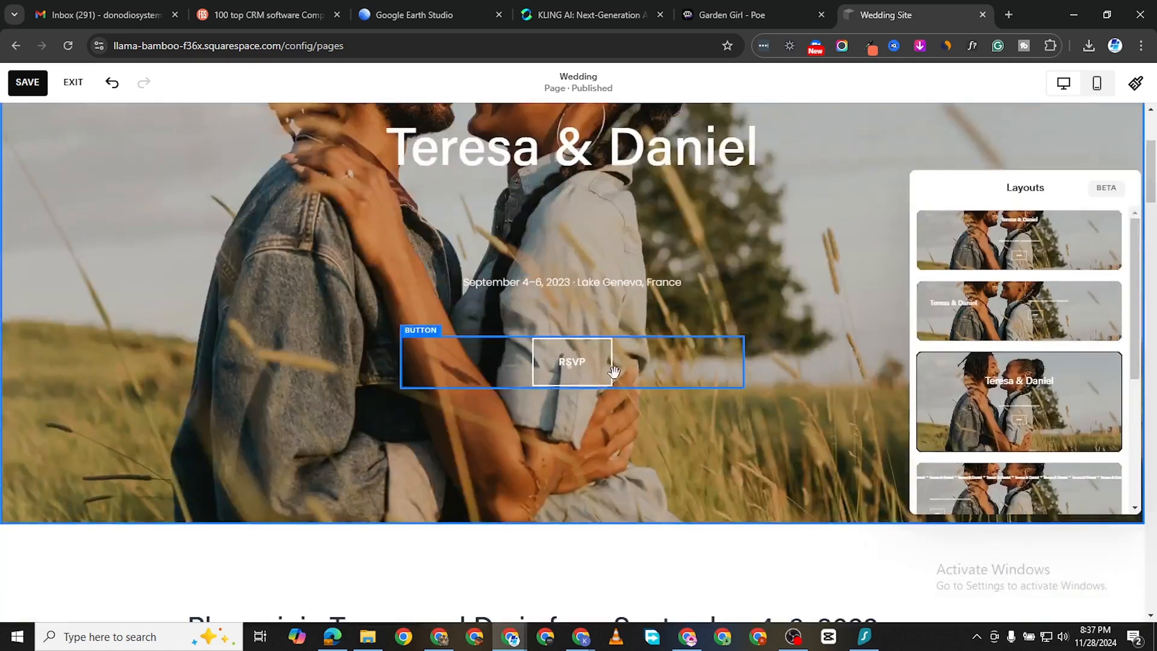
Review the site header's title element and its design options, including layout and spacing
scroll(639, 370, down, 3)
scroll(553, 317, down, 4)
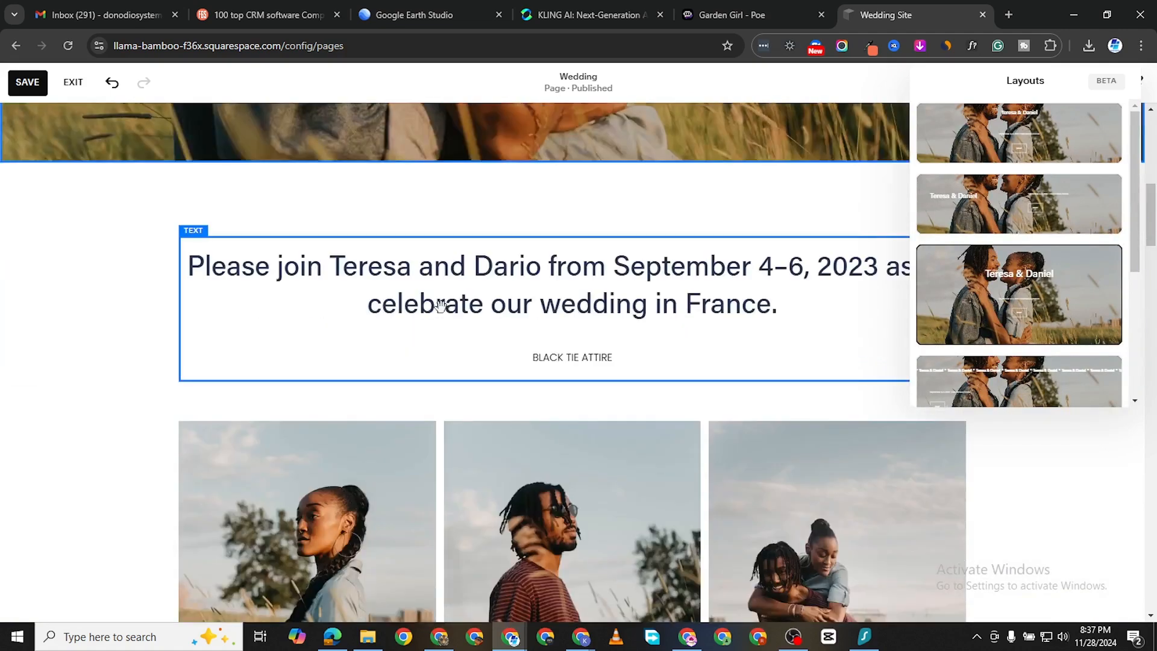
scroll(196, 255, up, 10)
scroll(353, 285, up, 1)
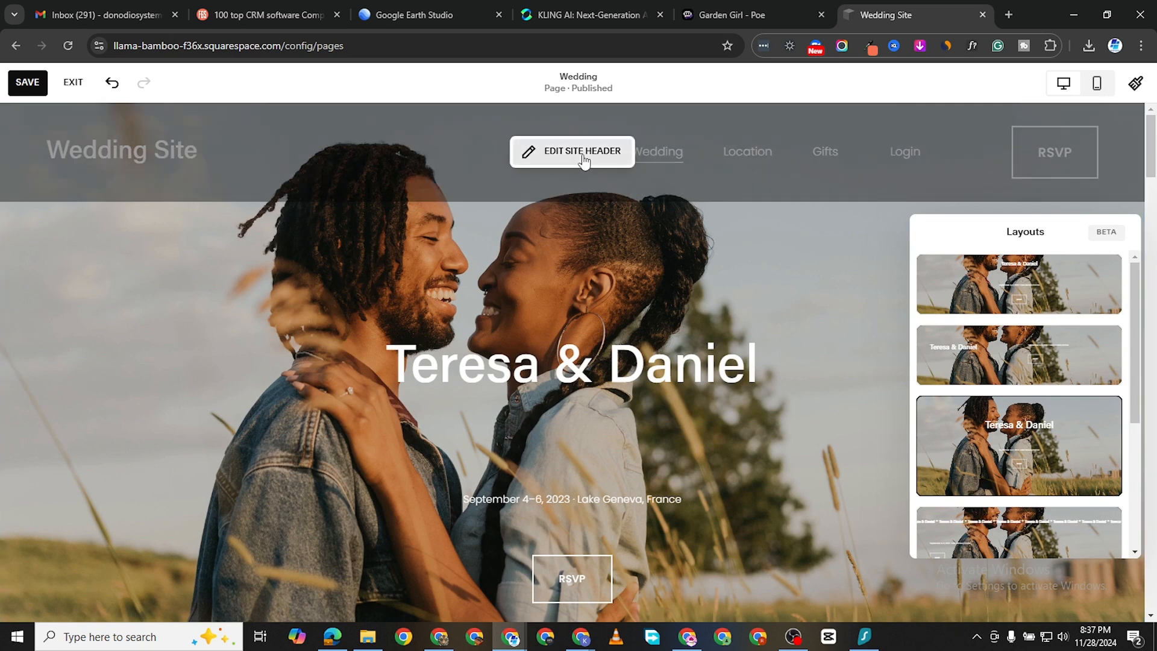
click(583, 158)
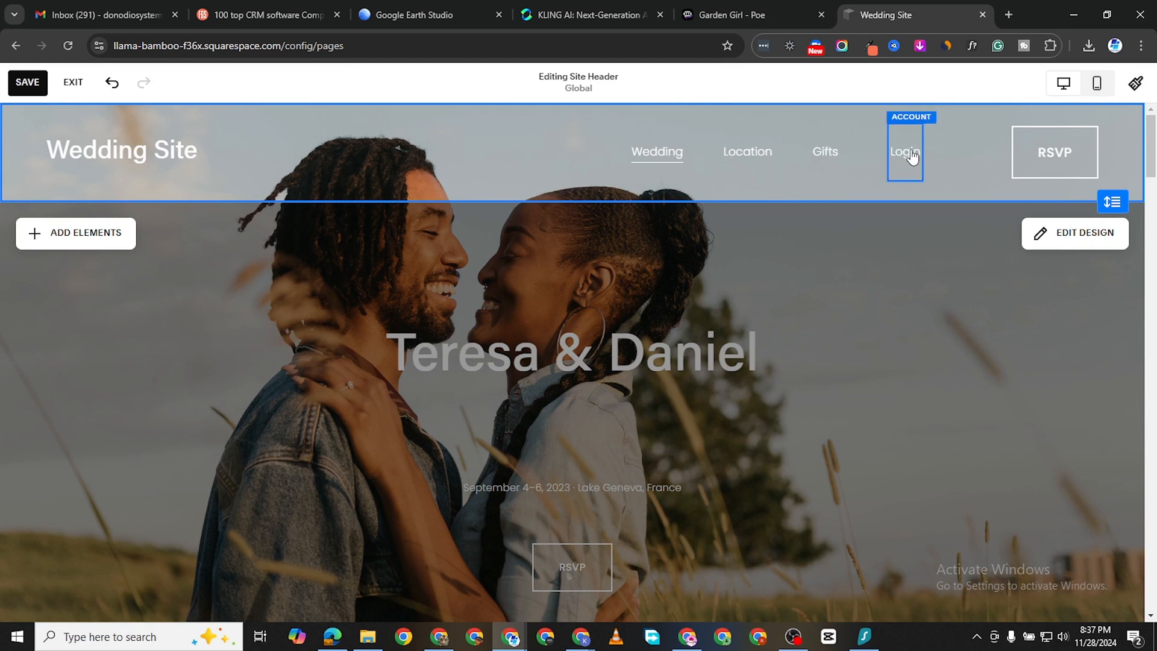
click(130, 154)
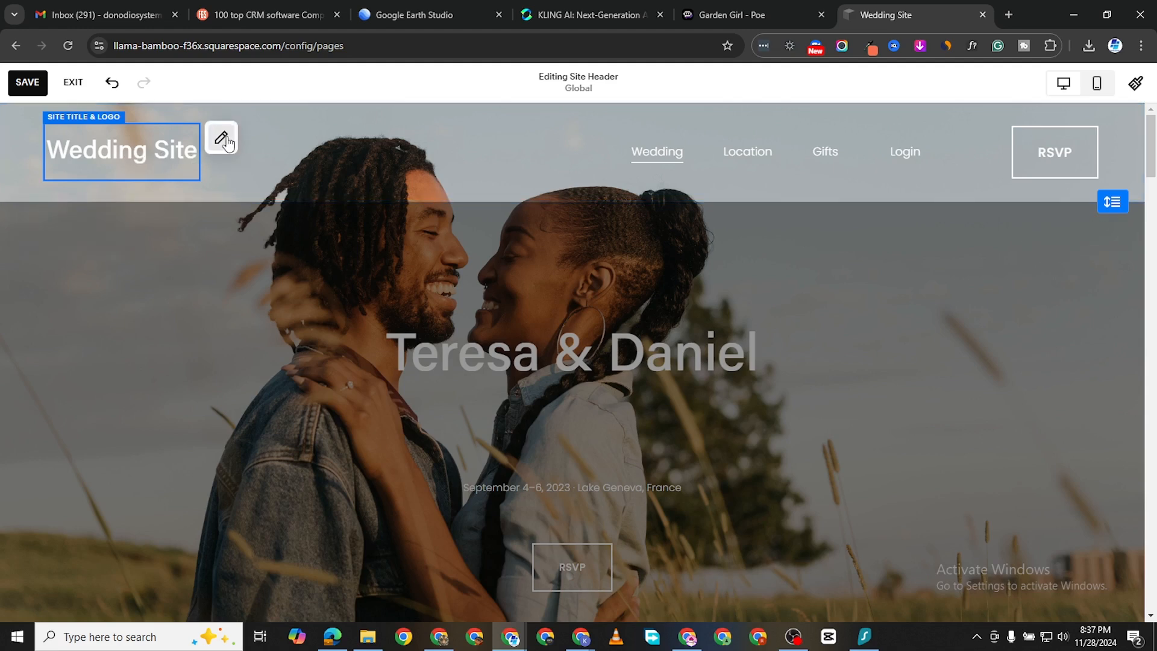
click(977, 266)
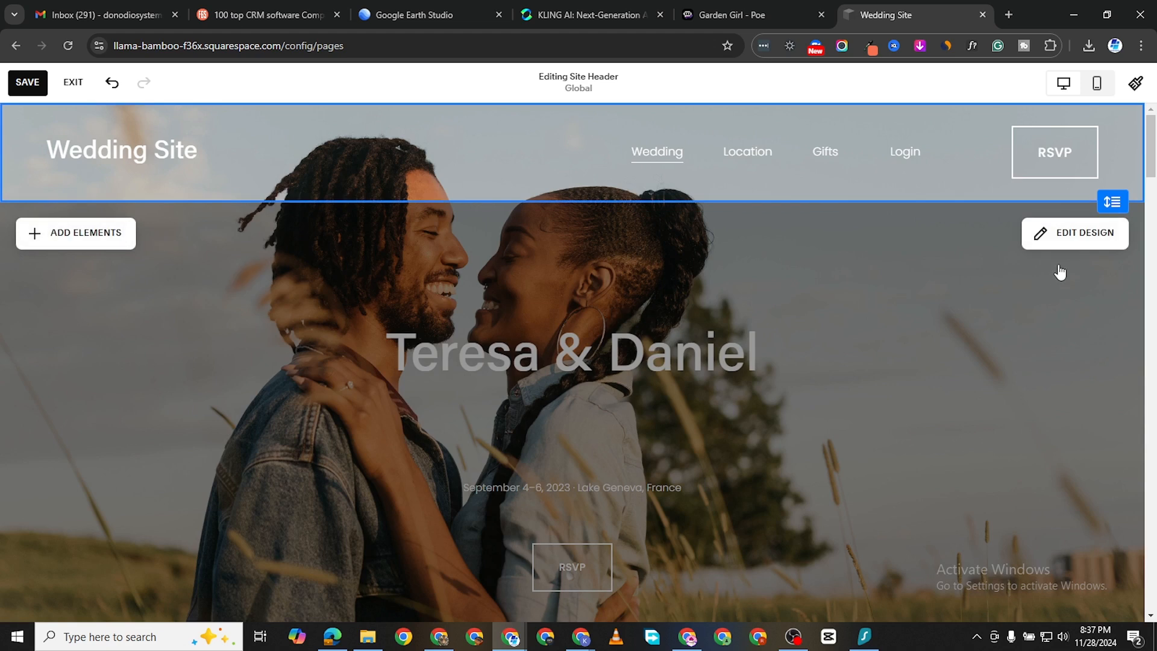
click(1057, 241)
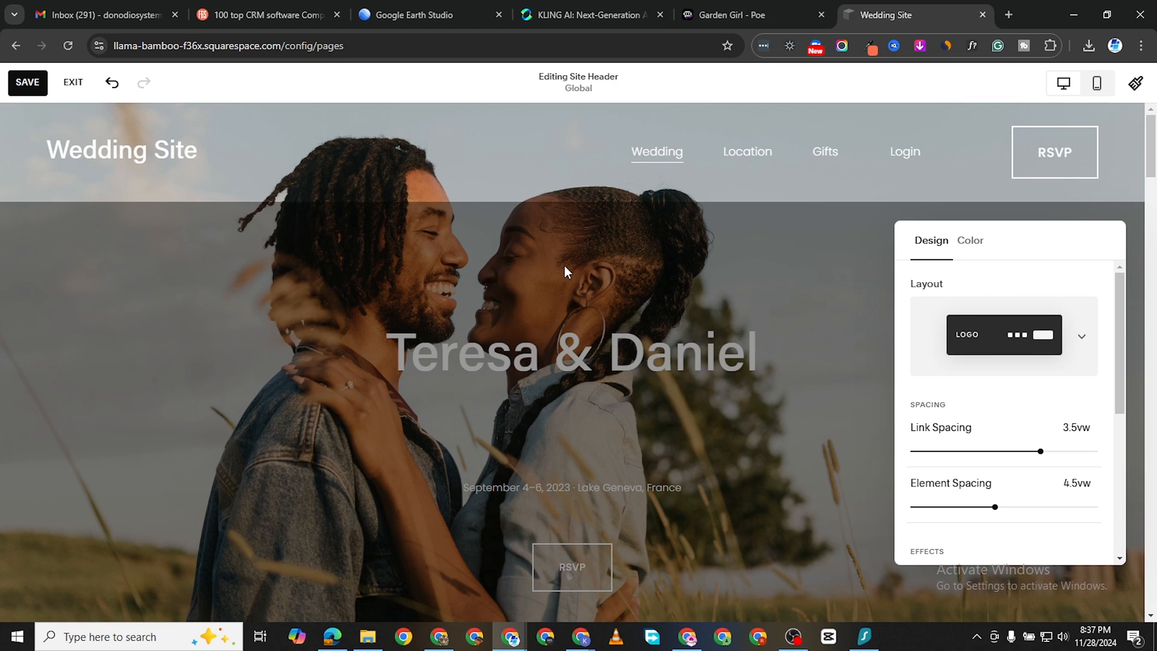
click(689, 325)
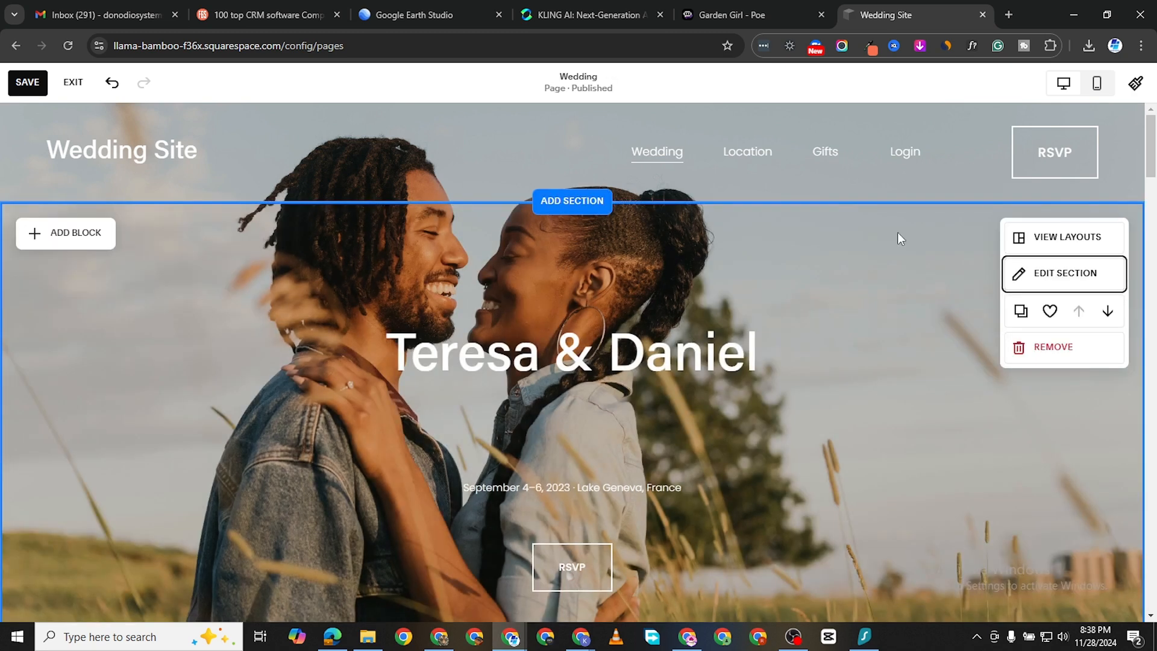
Review the hero section's settings, comparing the image and video background options
click(1064, 278)
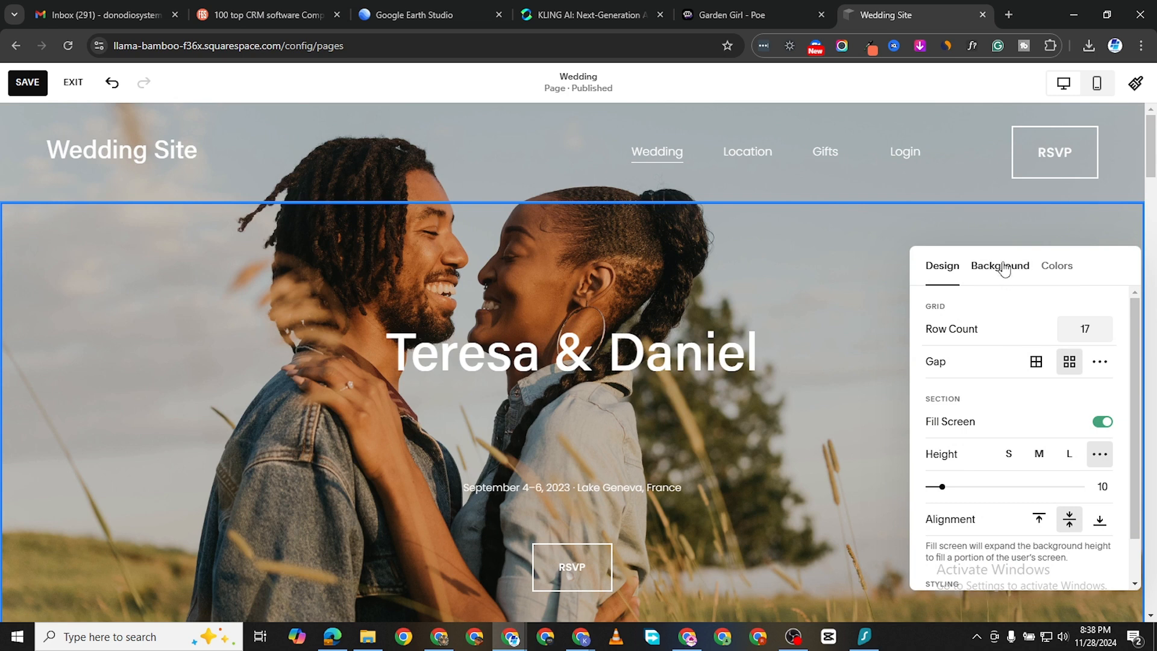
click(1004, 269)
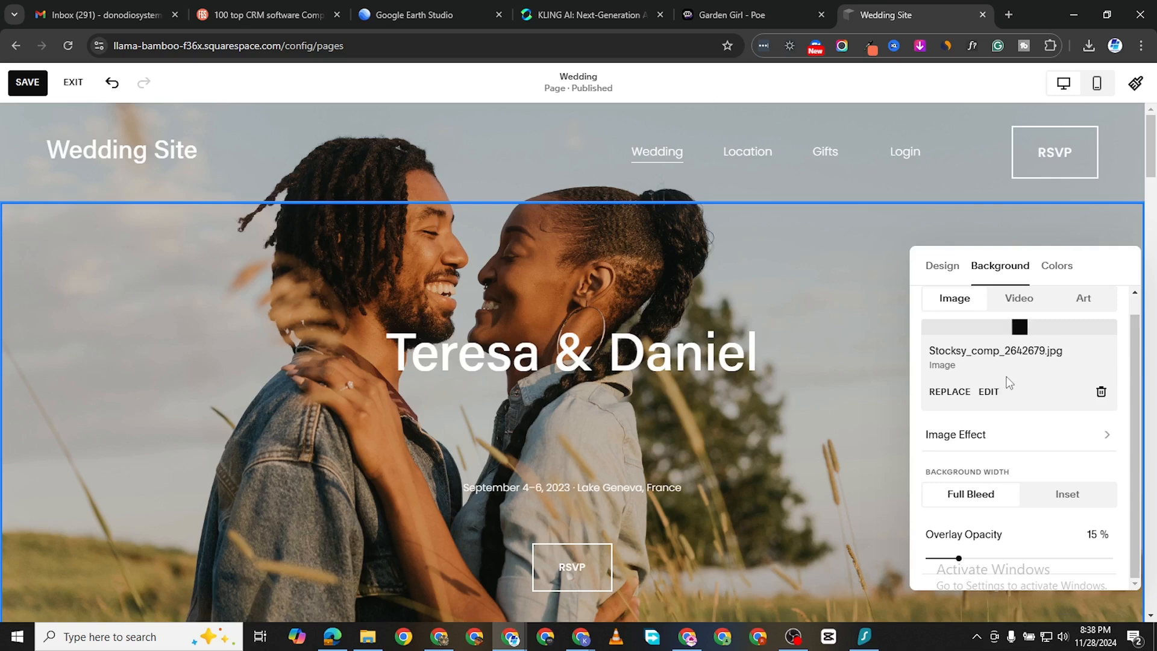
click(1016, 299)
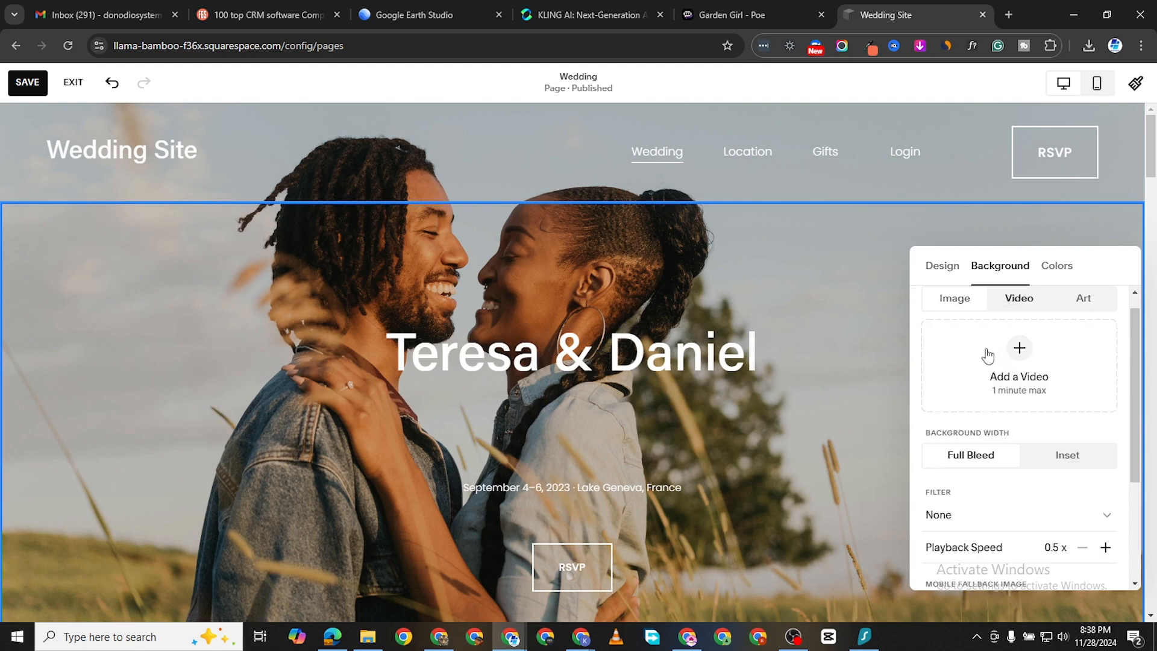
click(949, 300)
scroll(1005, 469, down, 1)
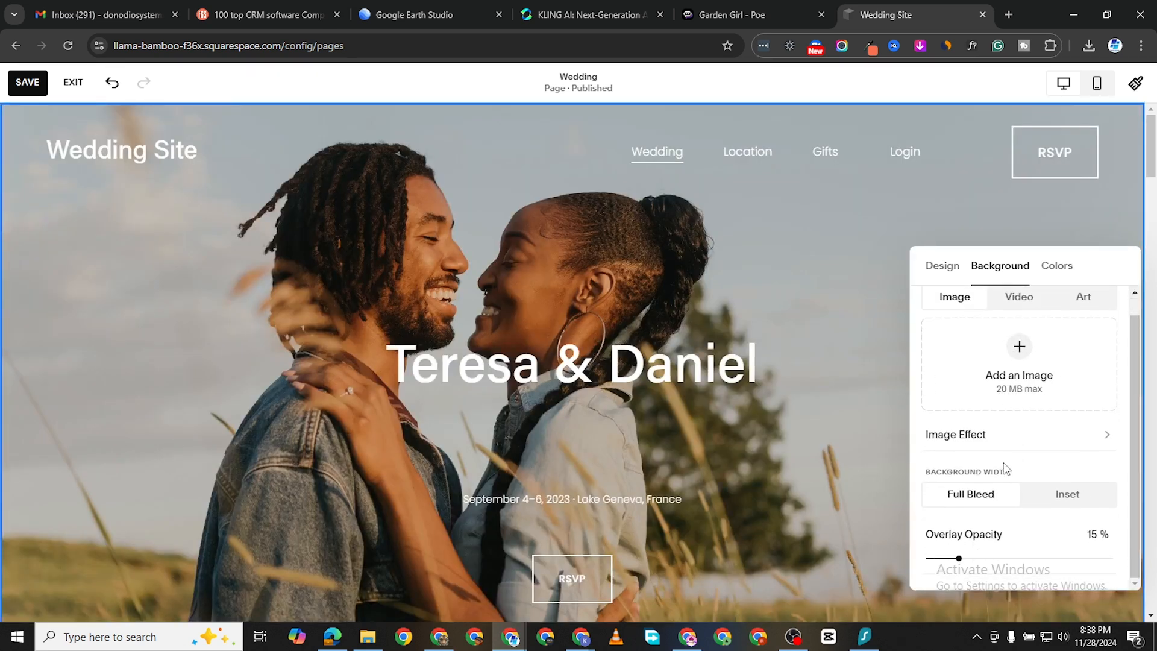
click(764, 319)
Examine the RSVP button, the invitation text and the three story images by selecting the button and each image
scroll(683, 570, down, 3)
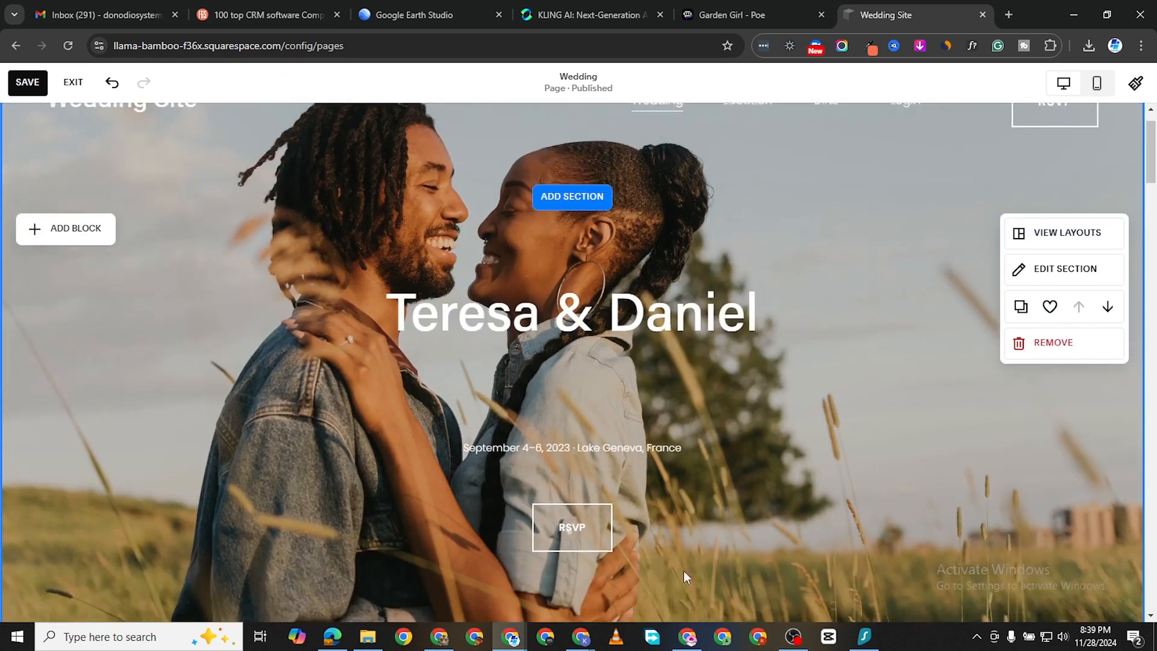
click(599, 445)
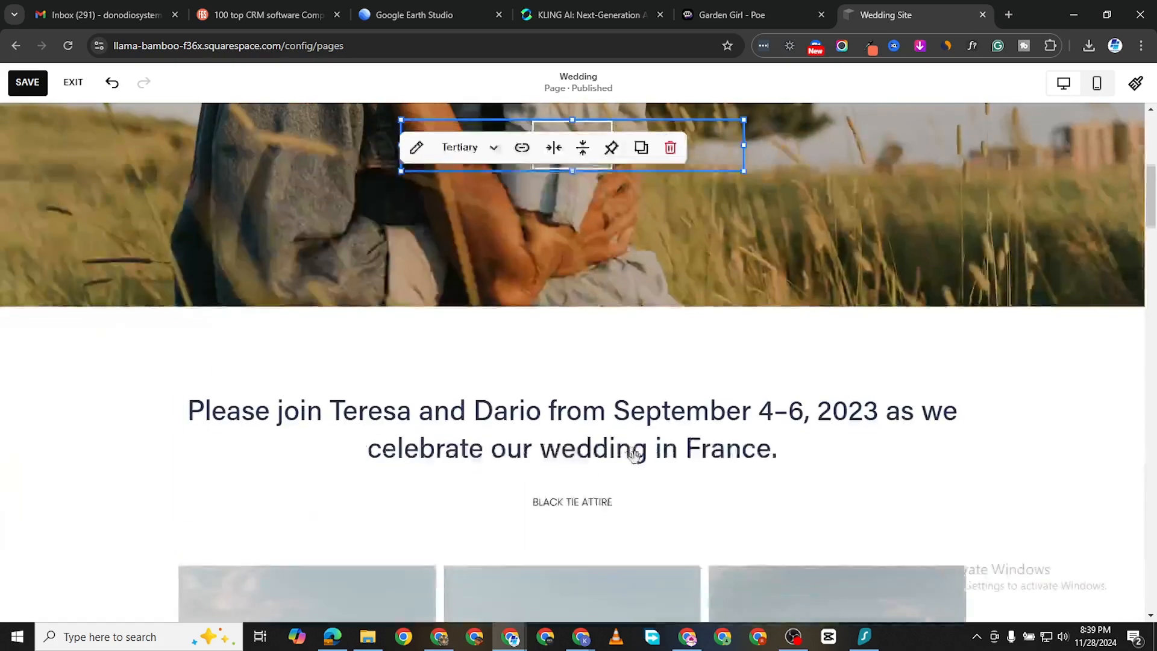
scroll(627, 444, down, 6)
scroll(592, 410, down, 4)
scroll(584, 398, up, 1)
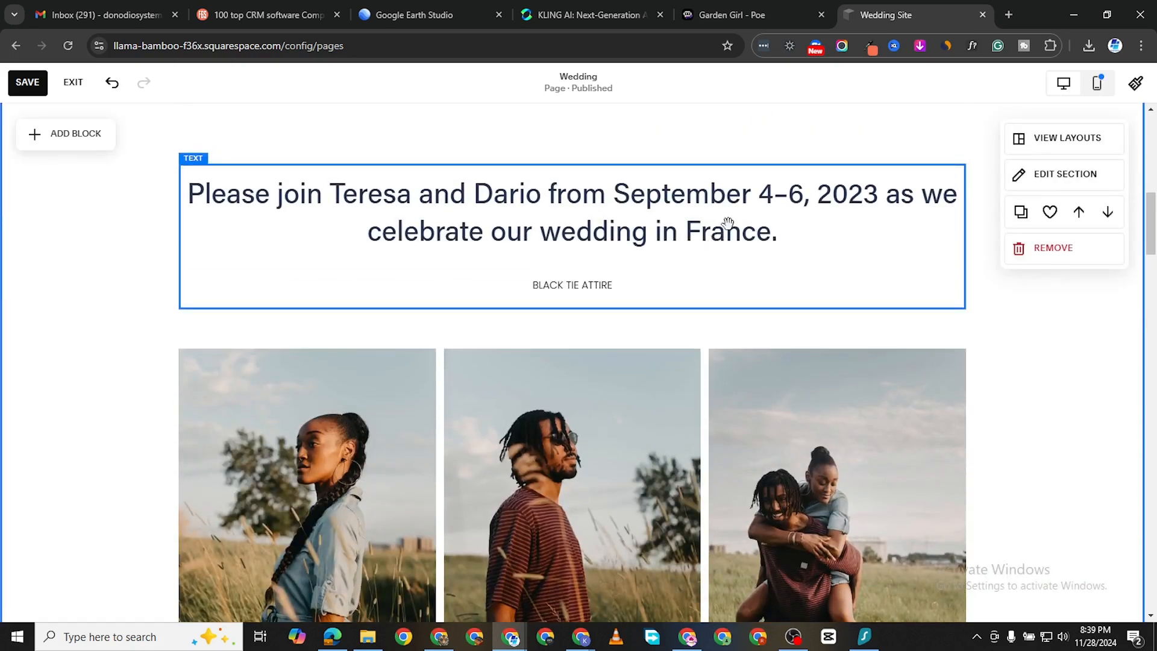
scroll(702, 250, down, 3)
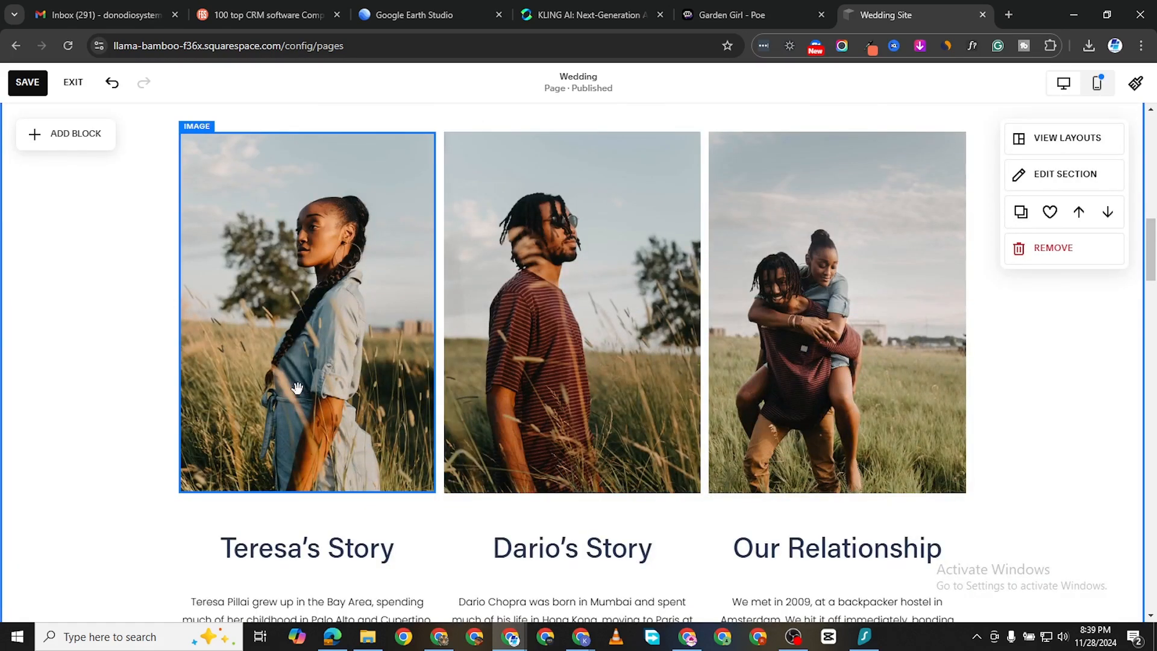
scroll(304, 359, down, 1)
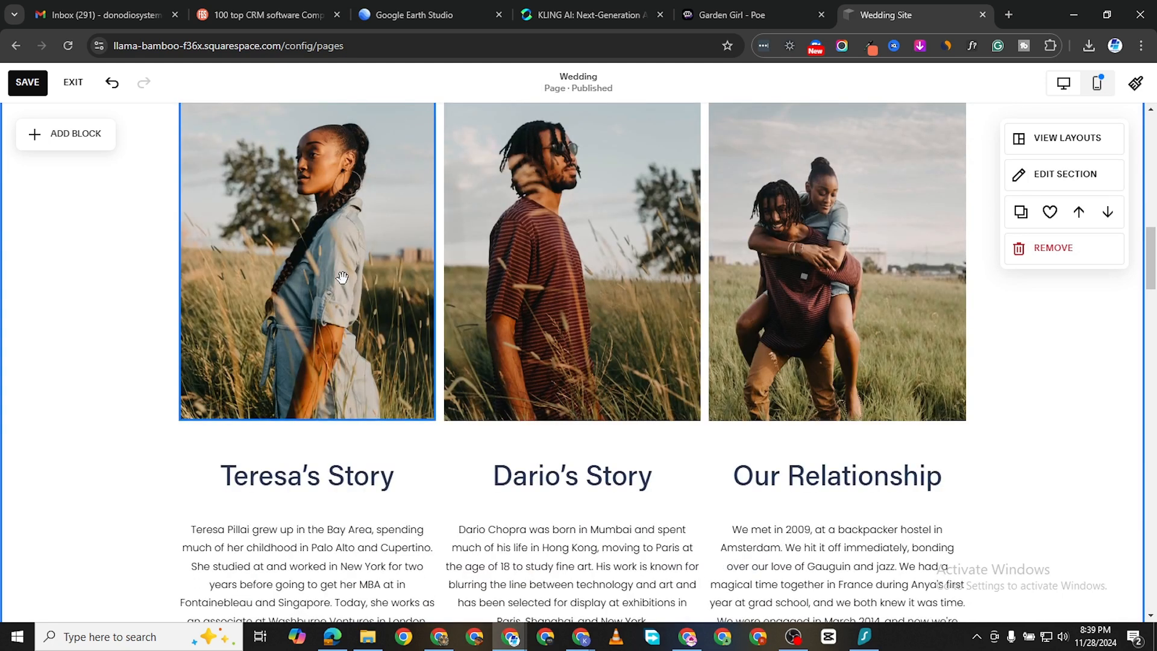
click(341, 277)
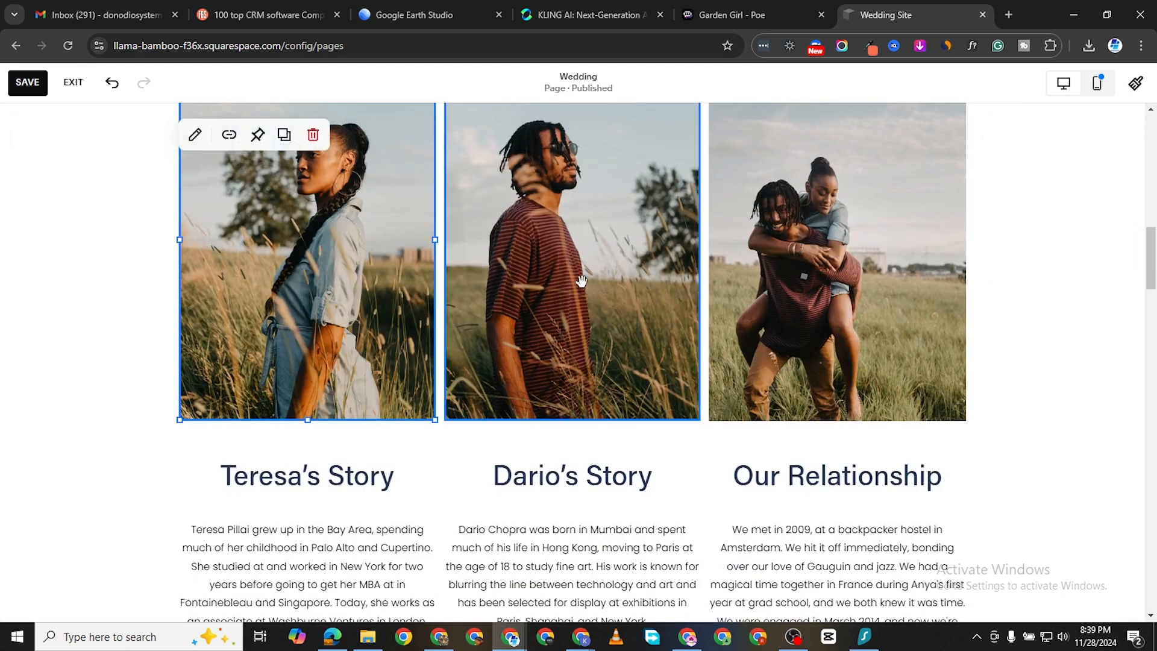
click(581, 281)
scroll(761, 441, up, 3)
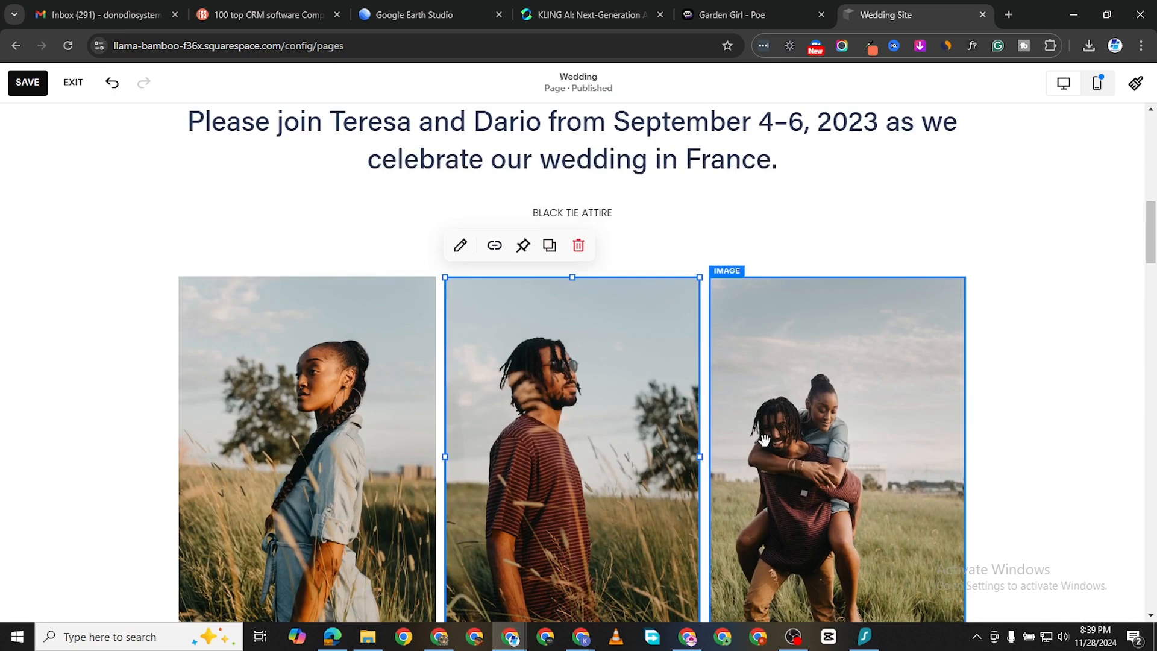
click(764, 440)
Examine the rest of the Wedding page, from the story texts to the Second Day schedule, and return to the hero section
scroll(608, 422, down, 9)
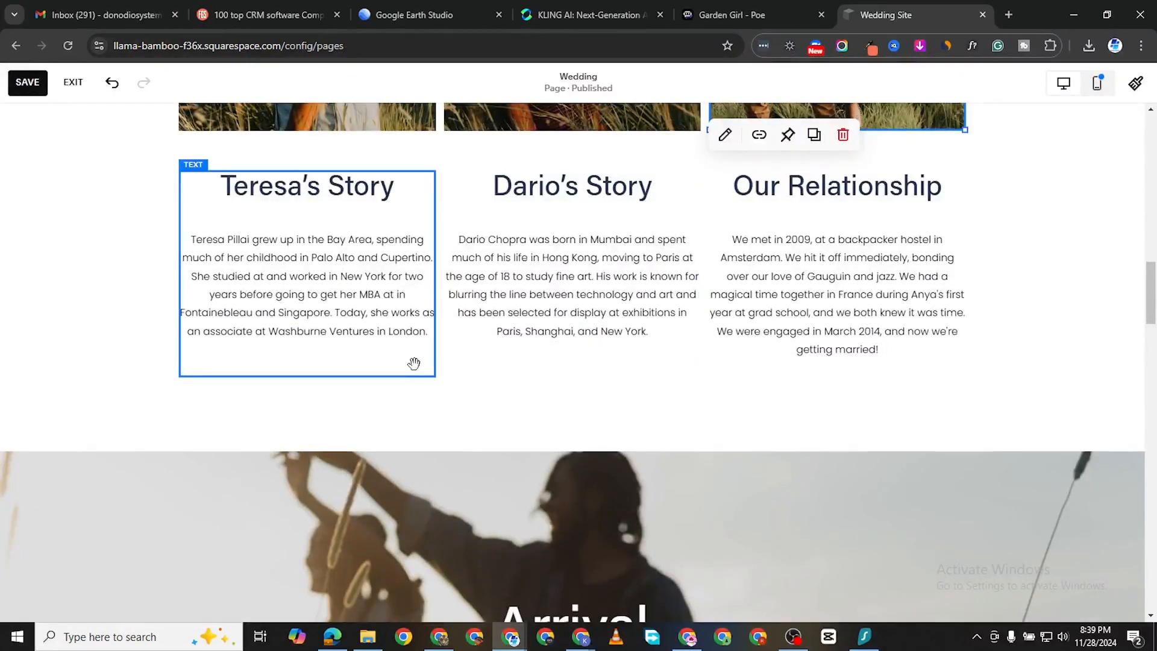
scroll(414, 364, down, 15)
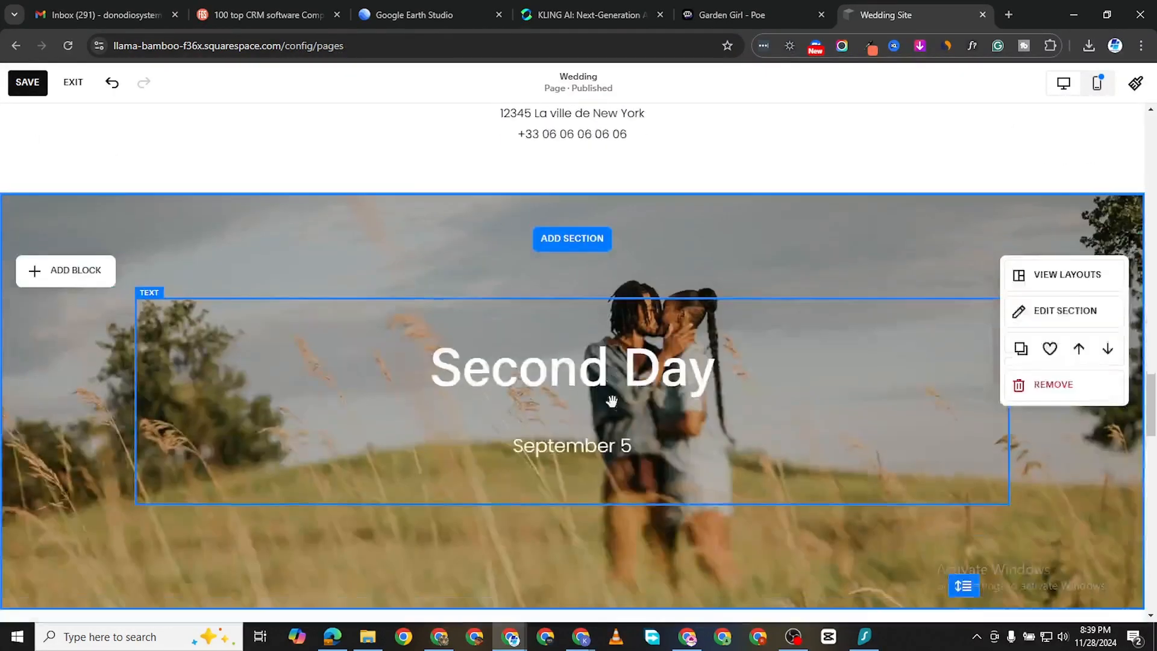
scroll(612, 400, down, 8)
scroll(259, 302, up, 5)
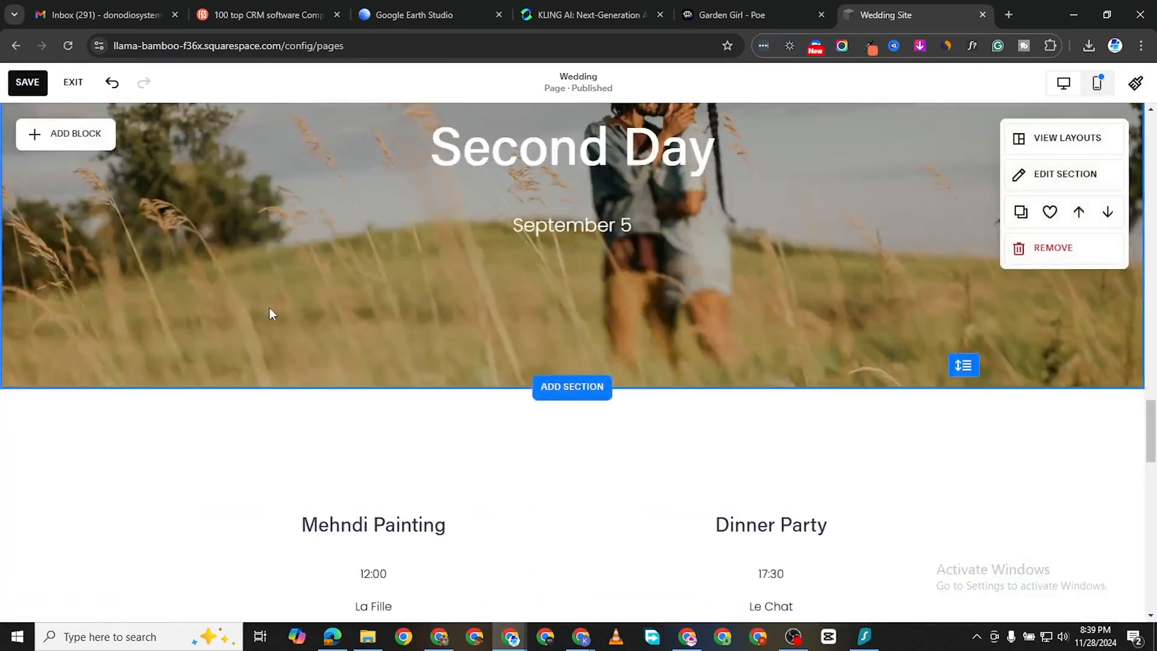
scroll(181, 349, down, 3)
scroll(99, 241, up, 15)
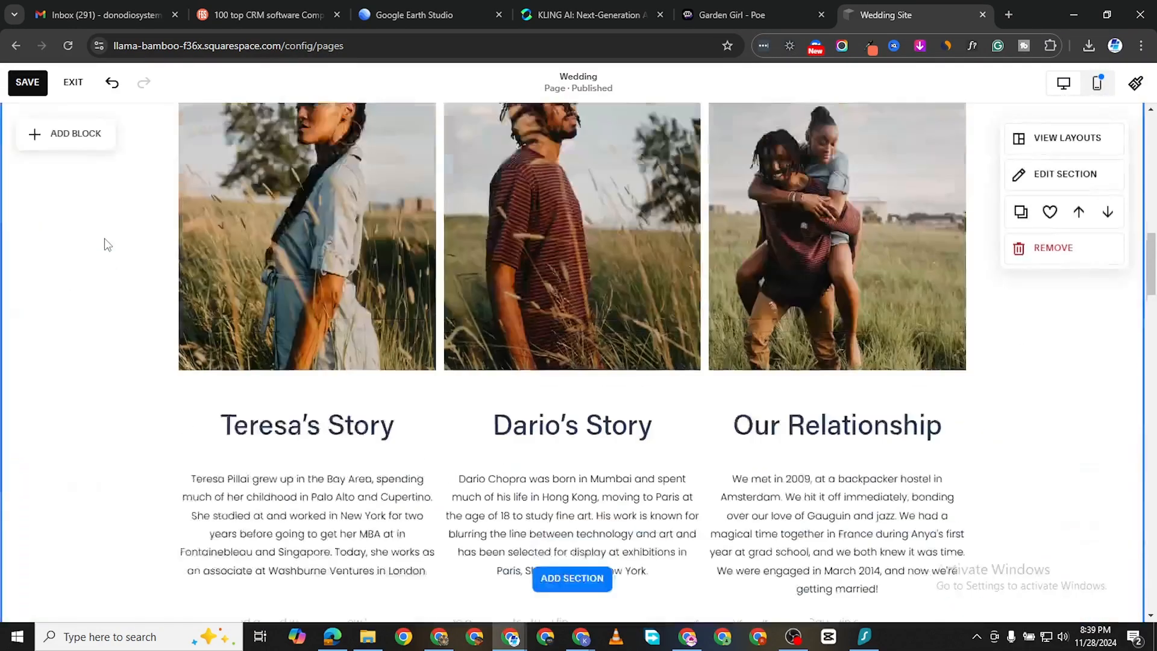
scroll(108, 247, up, 10)
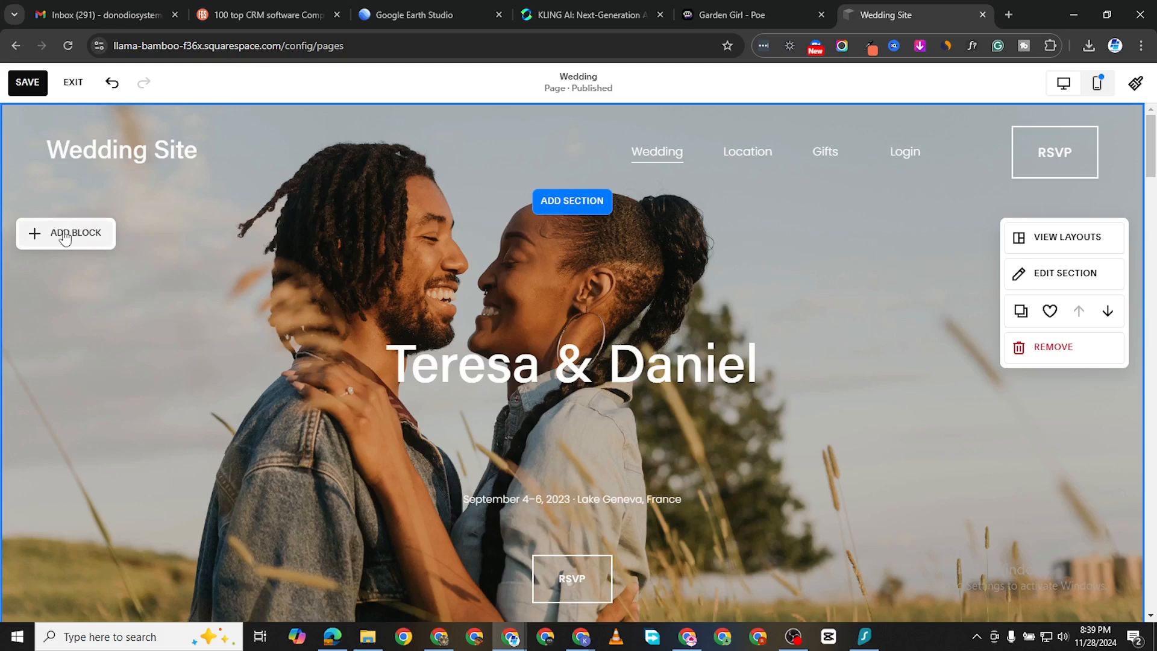
Try out a calendar block in the hero section and delete it again
click(65, 233)
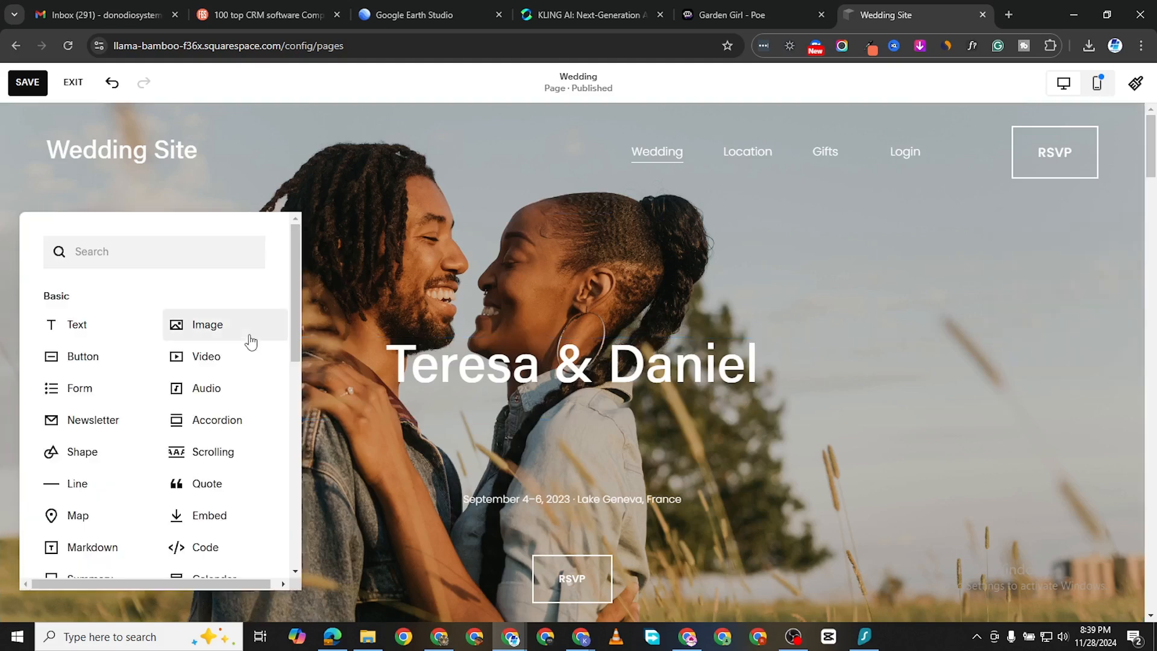
scroll(175, 400, down, 4)
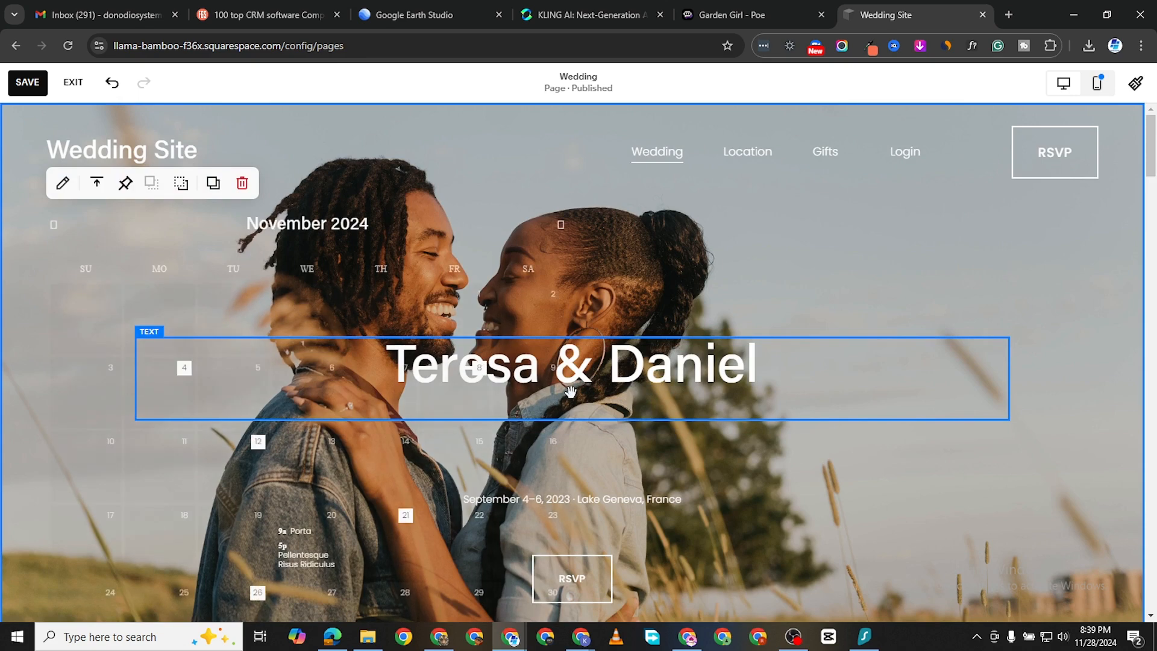
scroll(608, 422, down, 5)
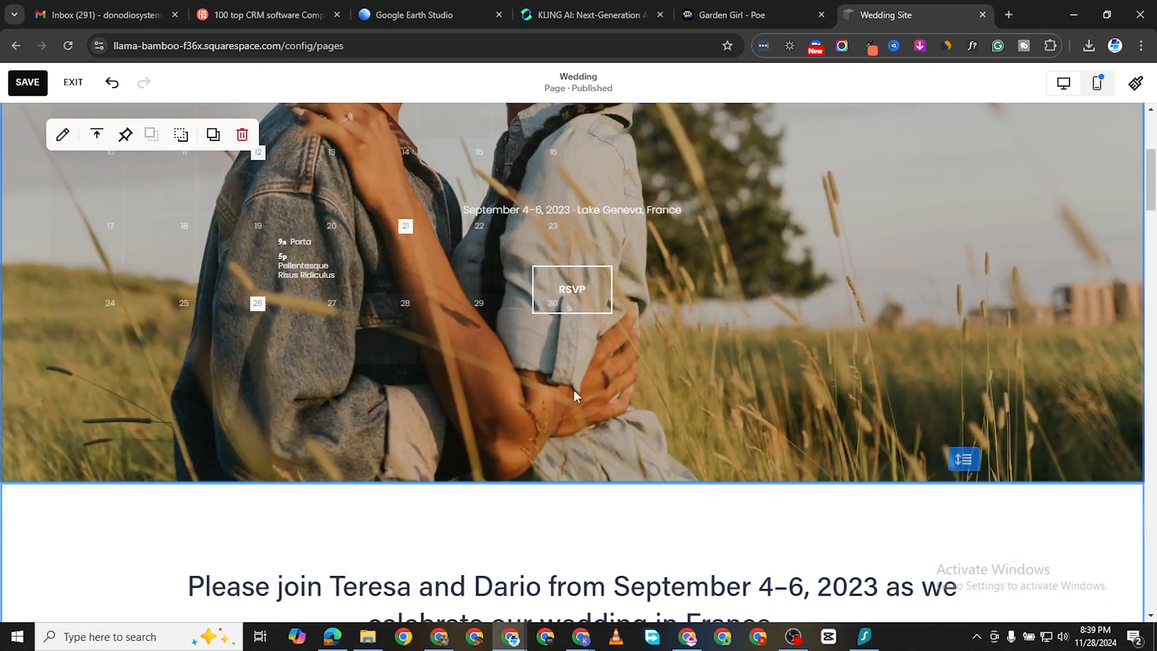
scroll(574, 389, down, 3)
scroll(449, 284, up, 5)
scroll(449, 284, up, 2)
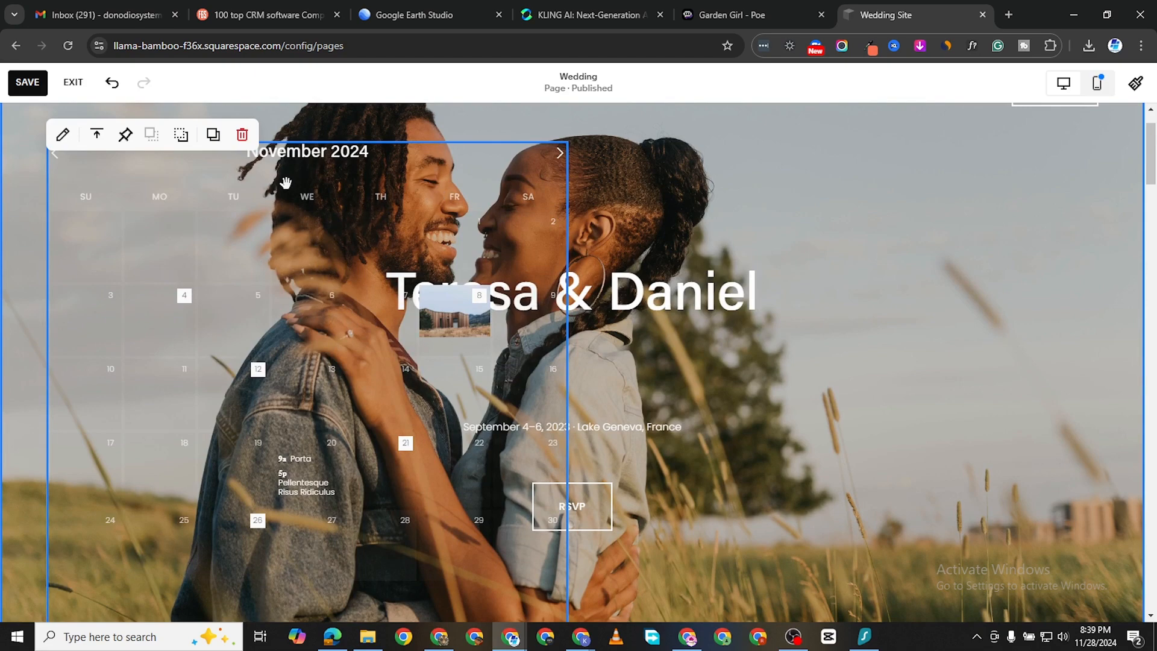
Browse the section categories and add a blank section between the couple's stories and the Arrival section
scroll(603, 444, down, 3)
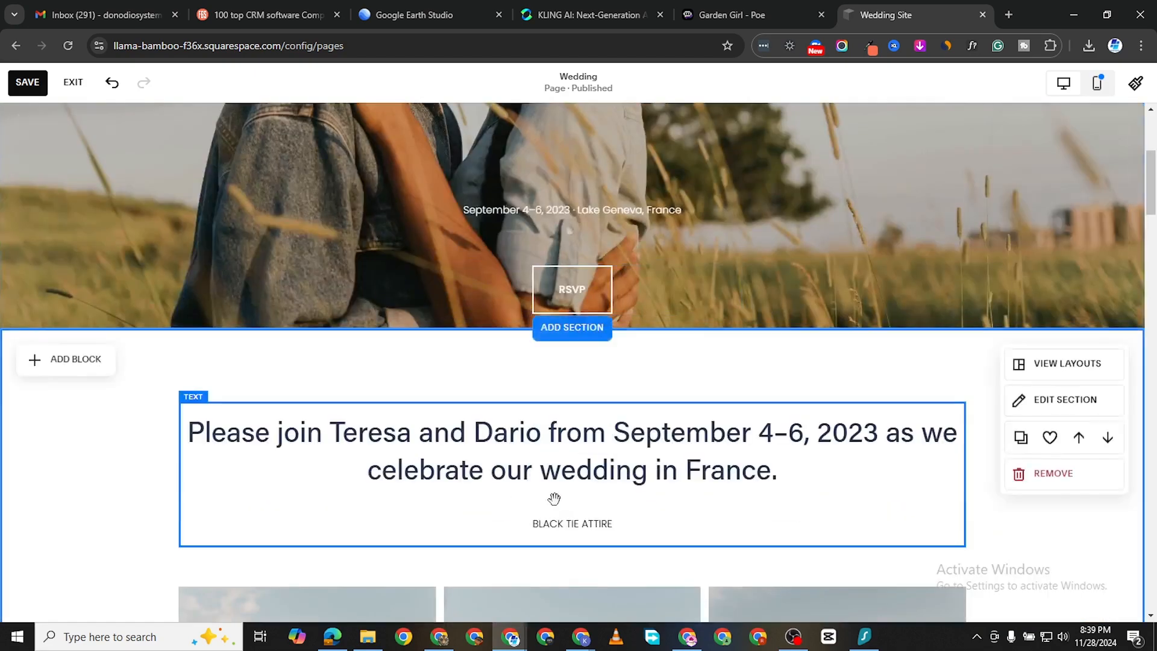
scroll(554, 498, down, 10)
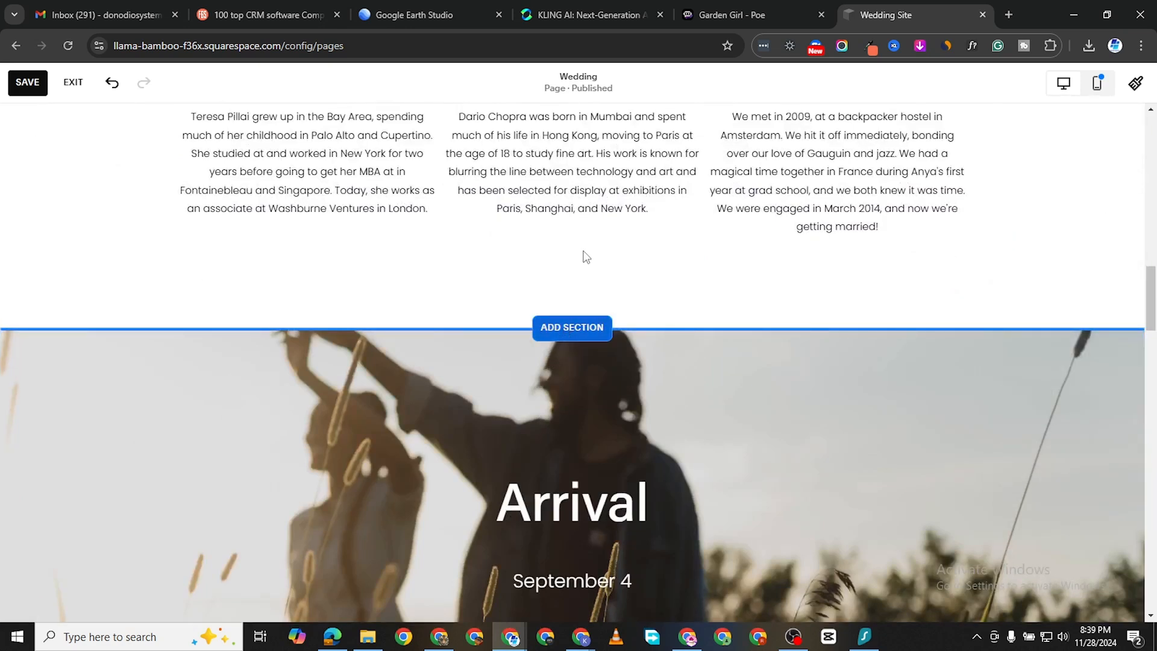
click(561, 330)
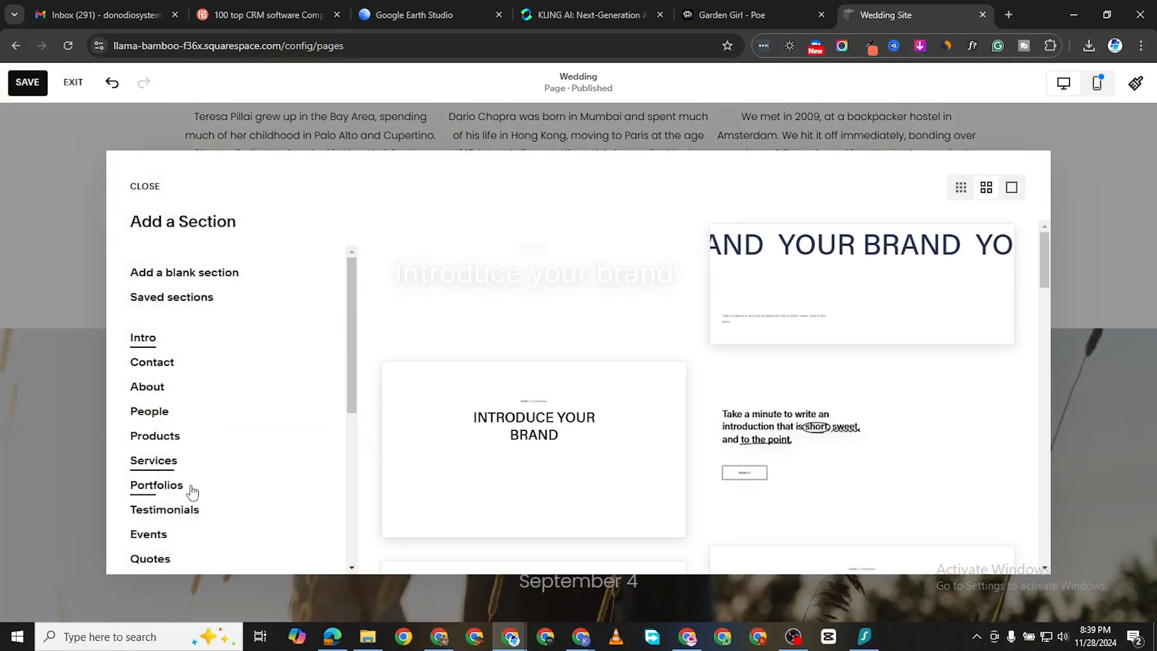
scroll(192, 506, down, 3)
scroll(190, 486, down, 2)
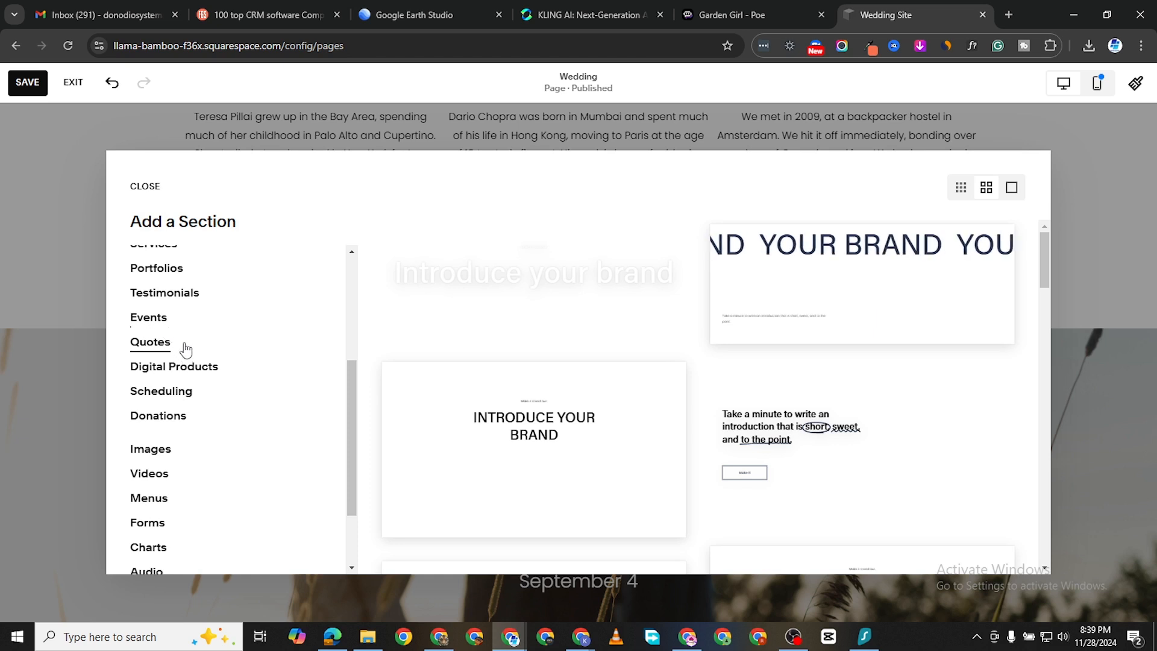
scroll(193, 422, down, 2)
scroll(183, 460, up, 6)
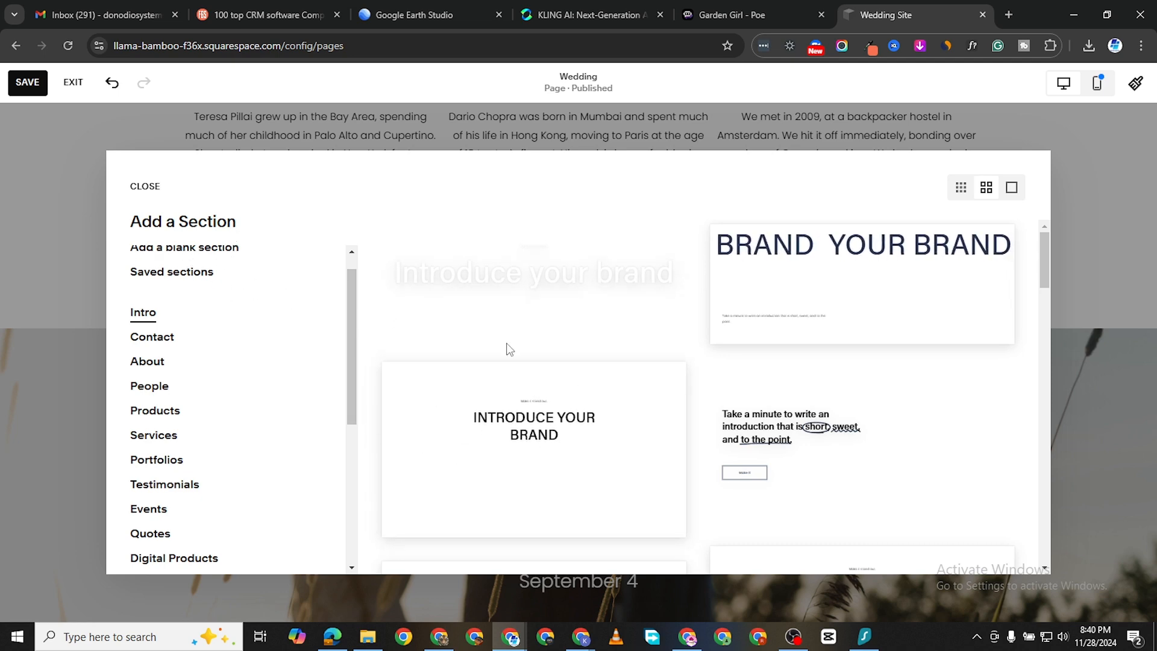
click(195, 247)
Add a calendar block to the blank section between the couple's stories and the Arrival section
scroll(628, 413, down, 2)
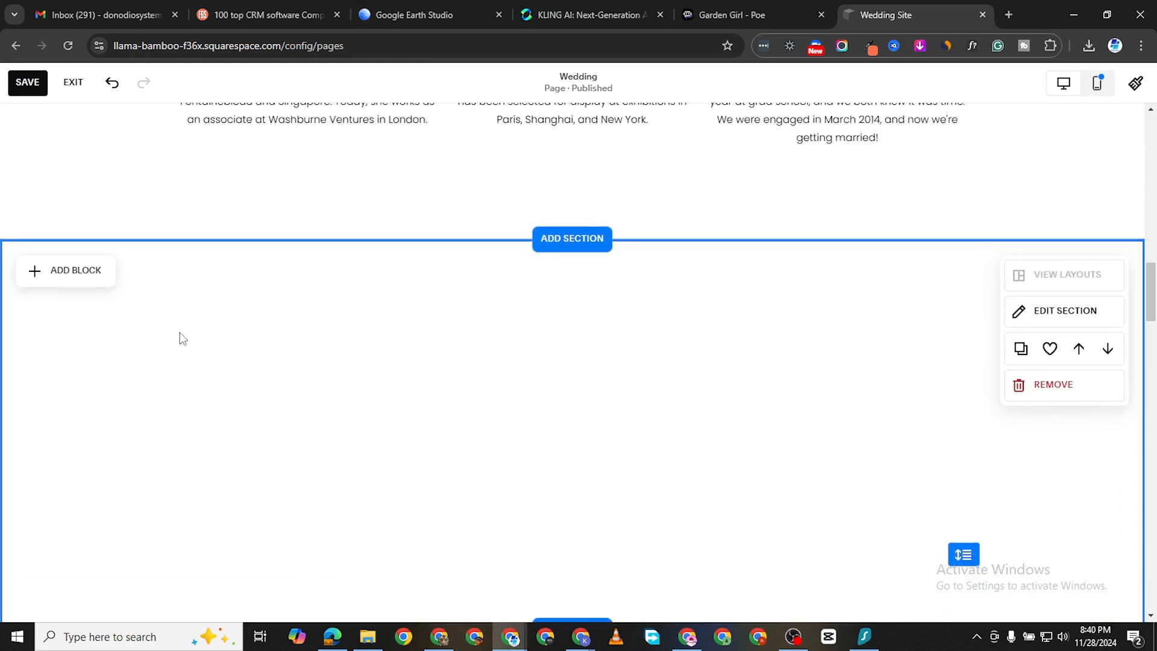
click(144, 354)
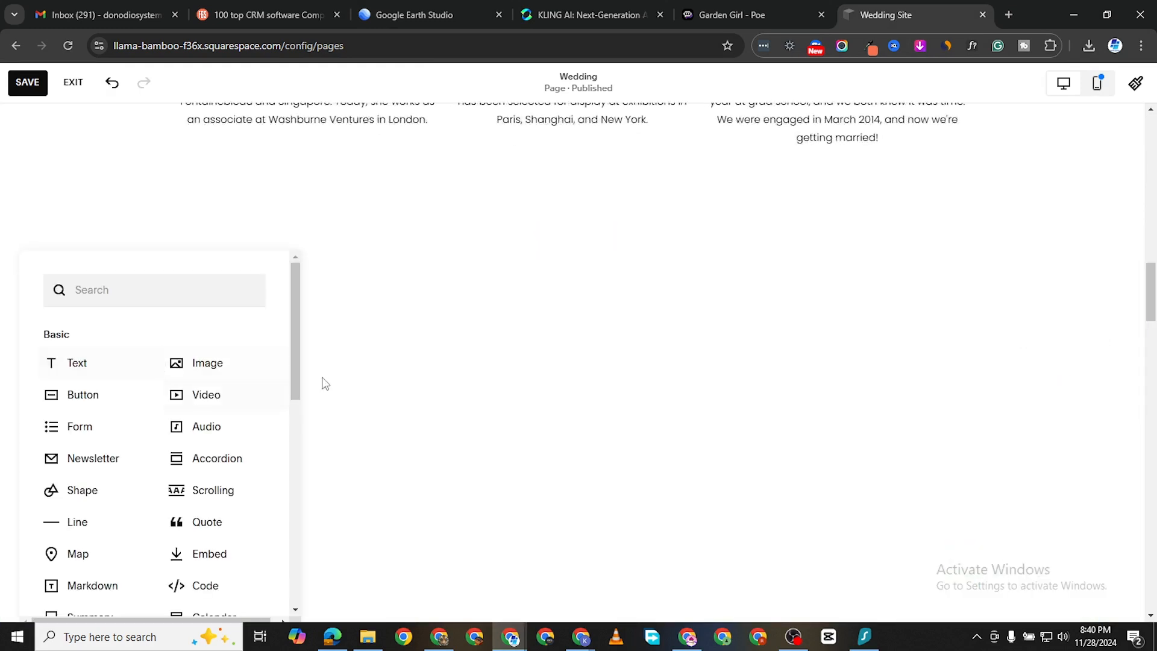
scroll(92, 441, down, 3)
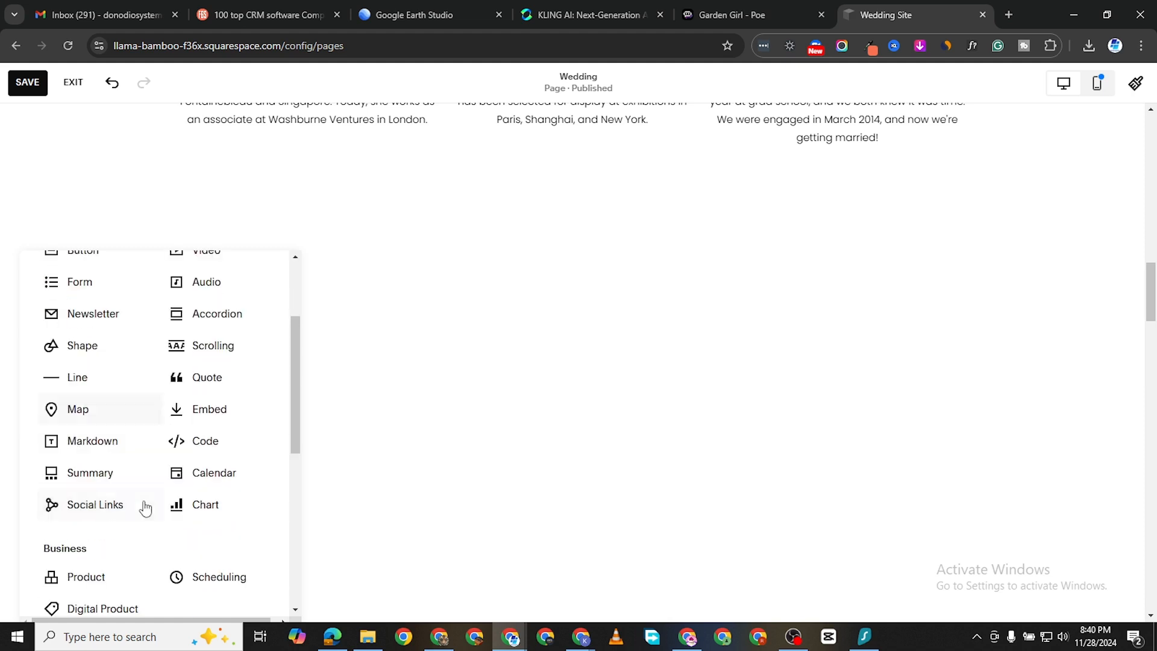
scroll(183, 467, down, 3)
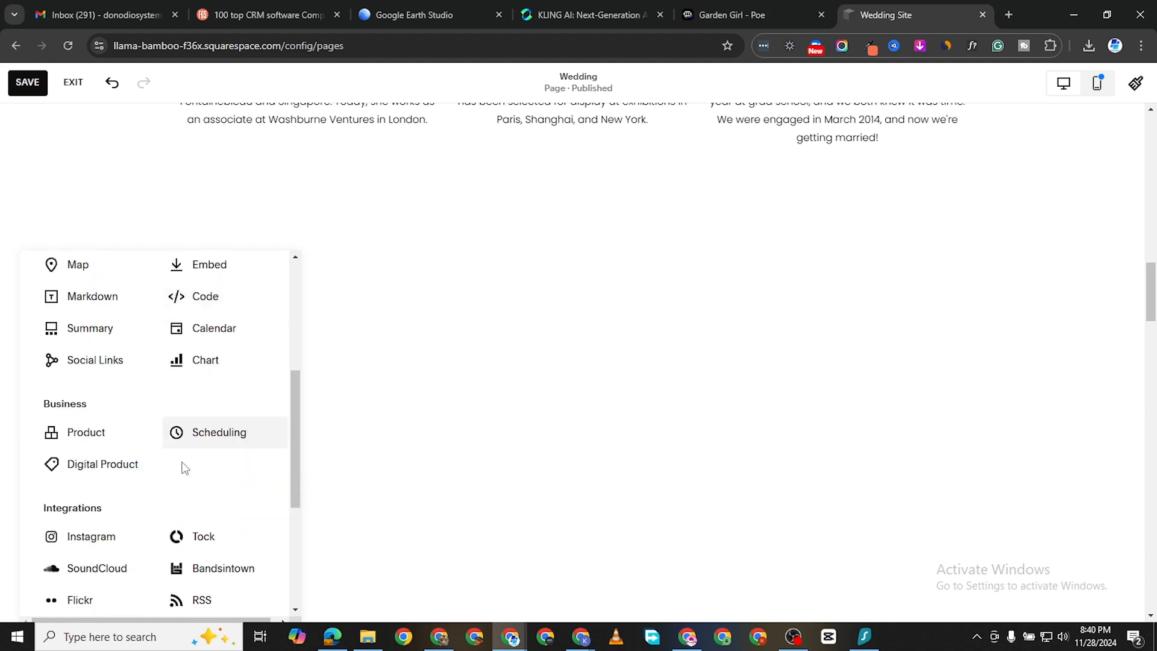
click(214, 328)
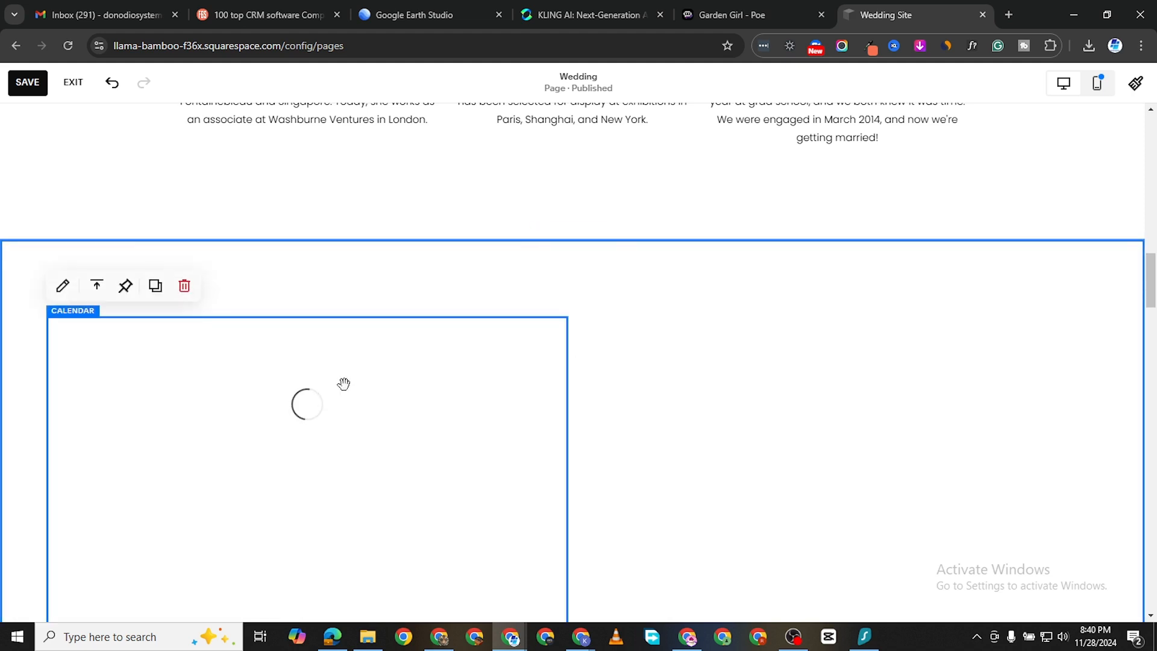
scroll(406, 442, down, 5)
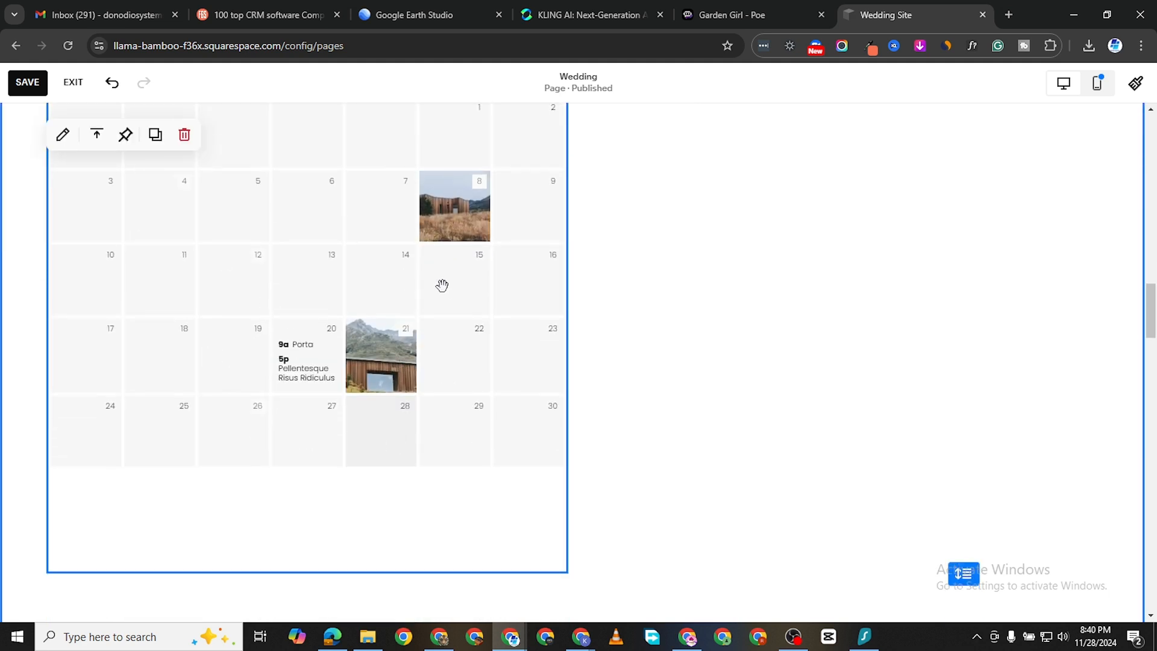
Move the calendar block sideways to roughly the middle of its section
scroll(442, 286, up, 4)
drag(421, 262, 653, 269)
scroll(661, 268, up, 4)
scroll(680, 226, down, 12)
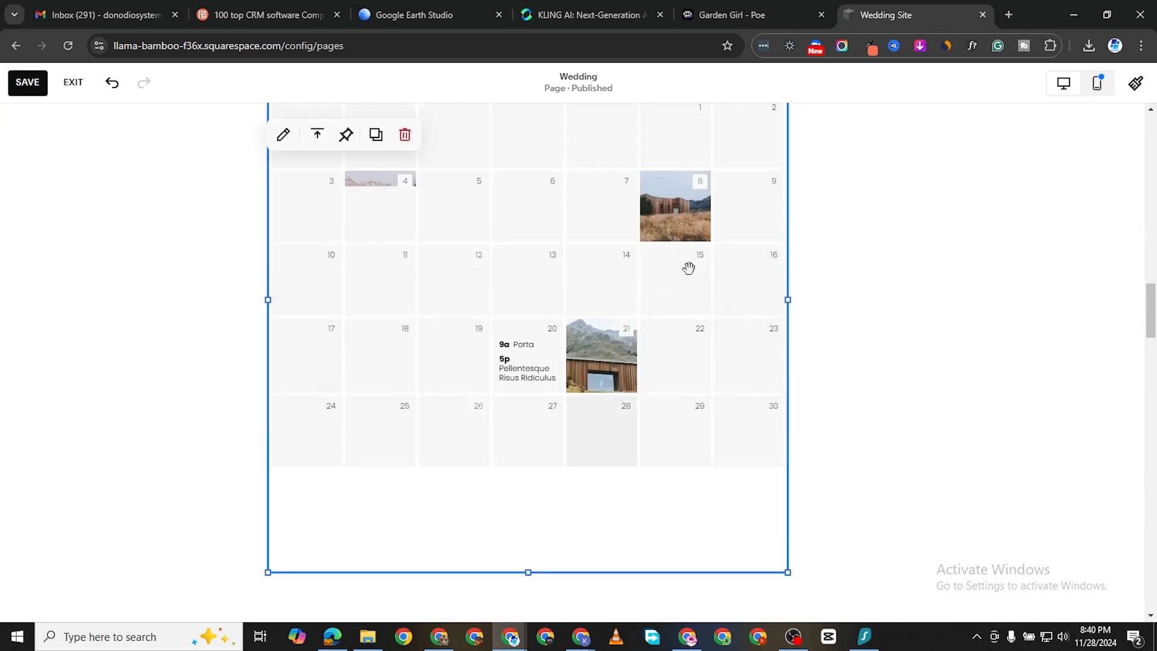
scroll(589, 328, up, 3)
Add the "Contact us." section with a contact form from the Contact category between the Welcome Dinner and Second Day sections
scroll(624, 396, down, 10)
scroll(624, 396, down, 5)
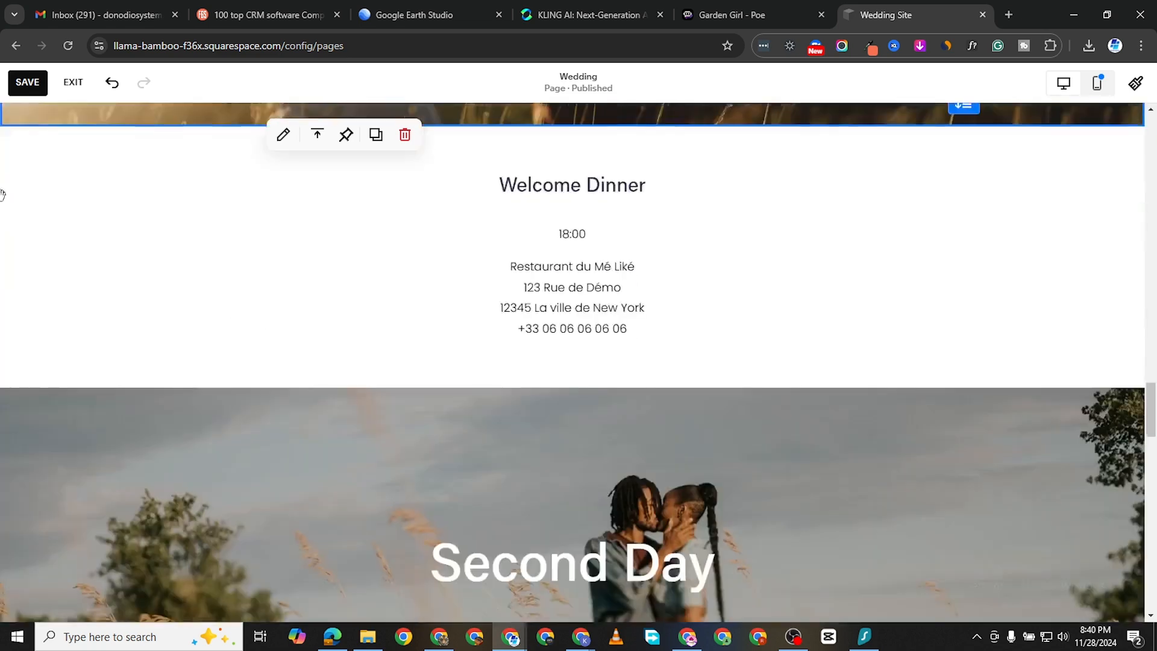
scroll(669, 441, up, 4)
scroll(554, 509, down, 4)
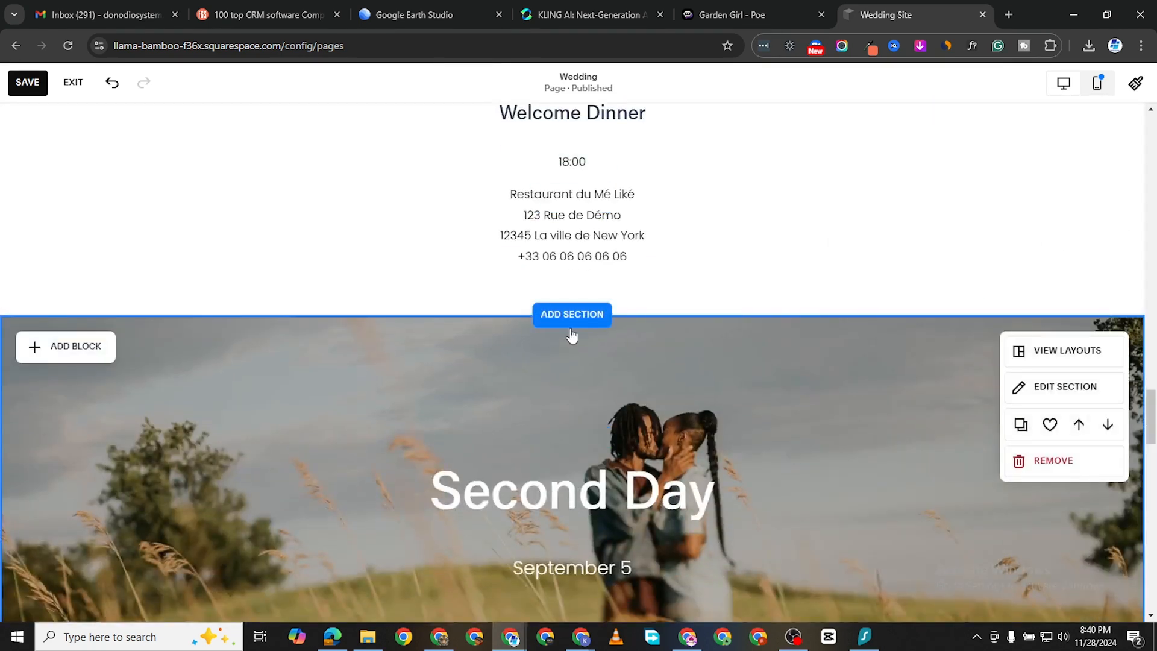
scroll(571, 343, down, 4)
scroll(589, 229, up, 1)
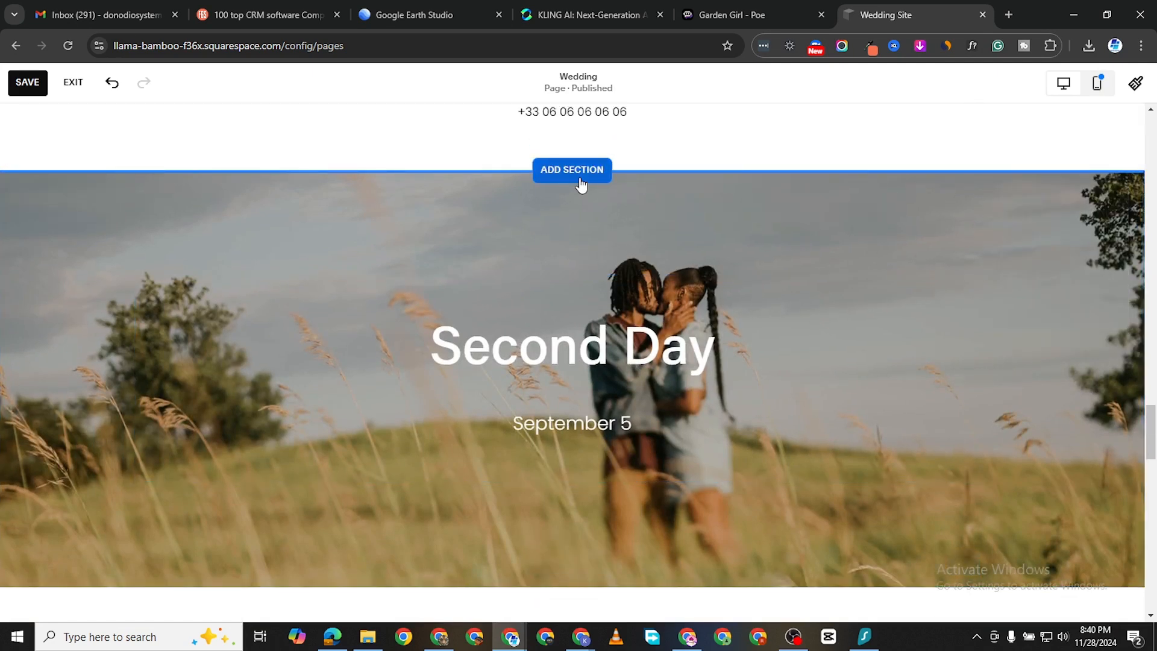
click(580, 179)
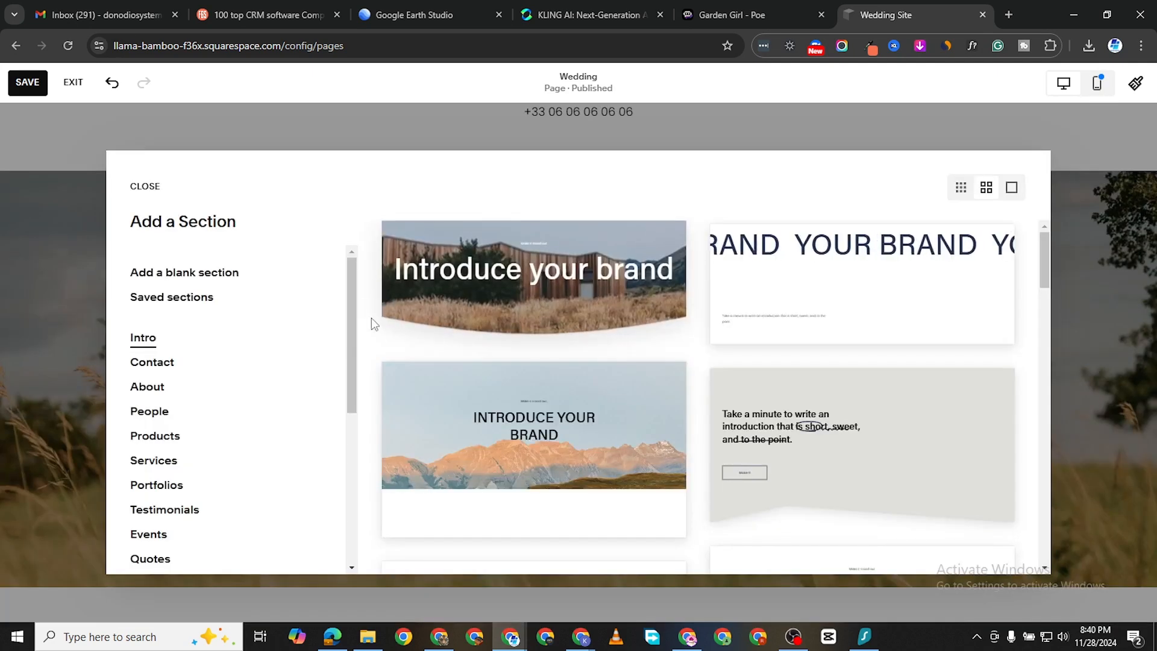
click(152, 363)
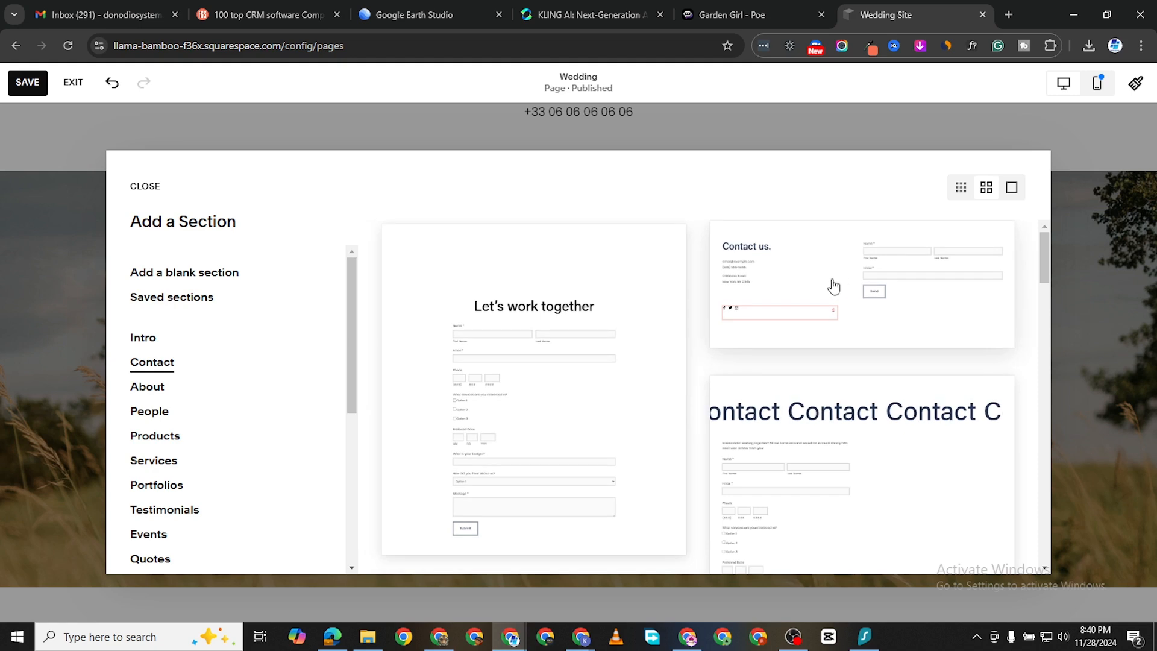
click(893, 323)
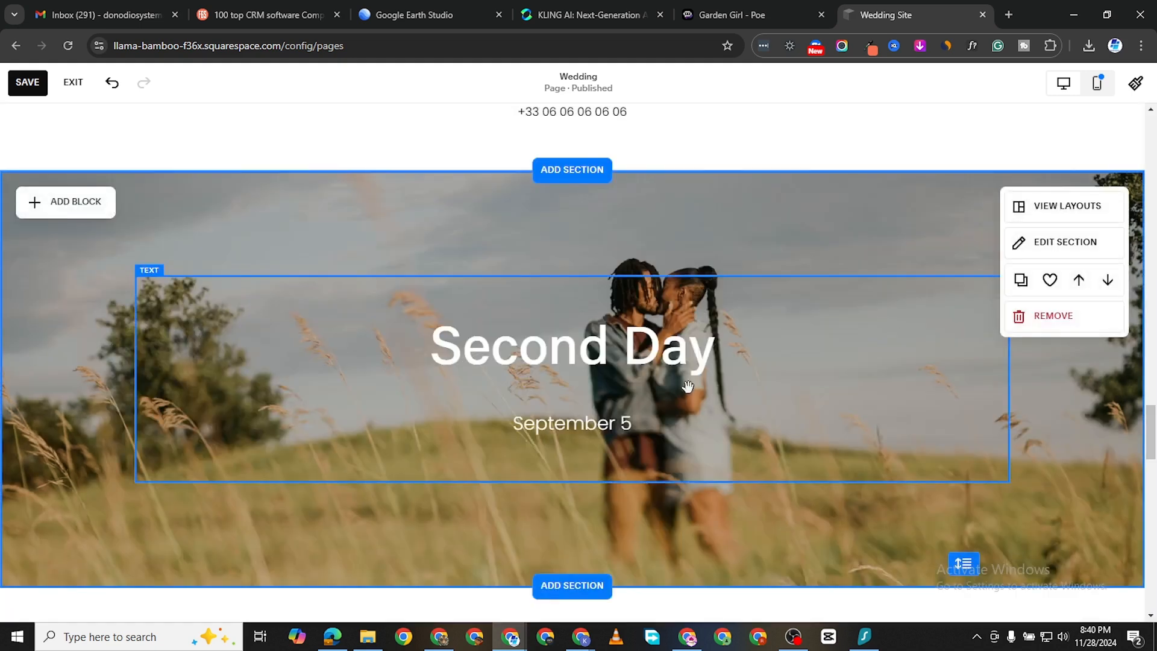
Check the new contact section, save the Wedding page and leave edit mode
scroll(640, 434, down, 3)
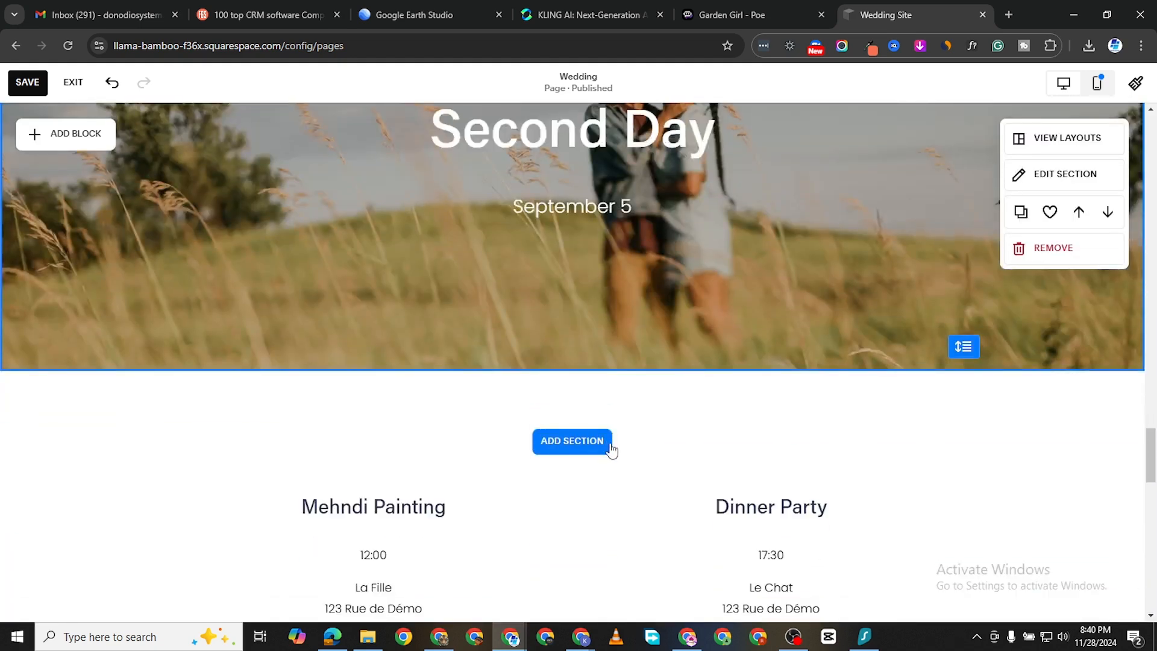
scroll(632, 313, up, 10)
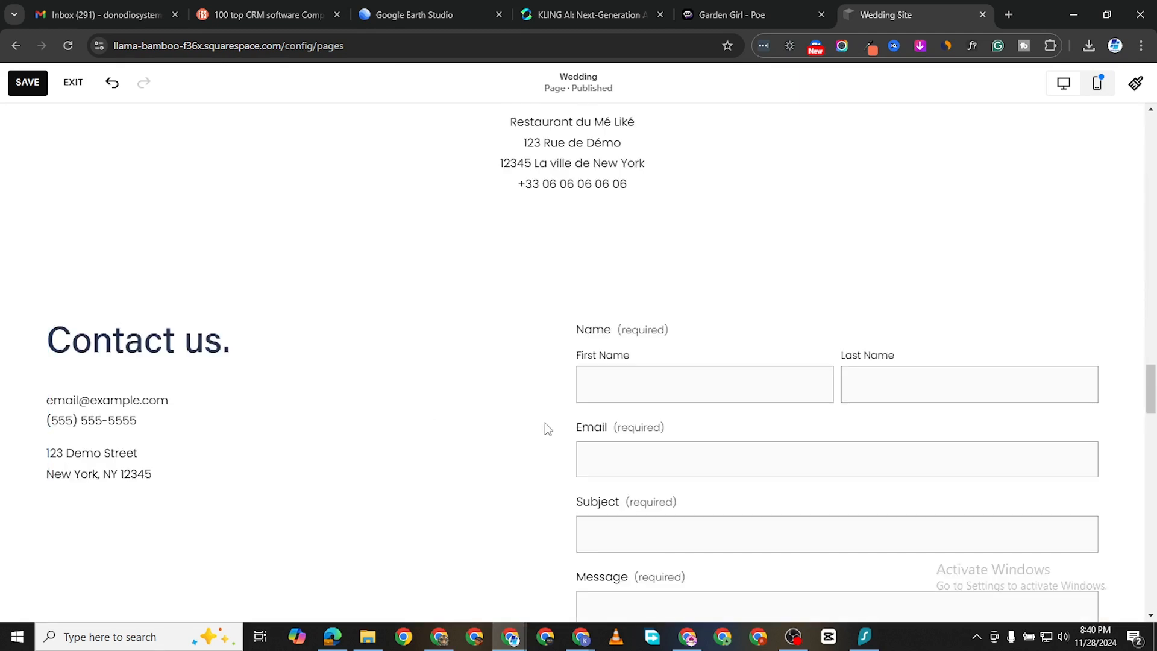
scroll(735, 392, down, 3)
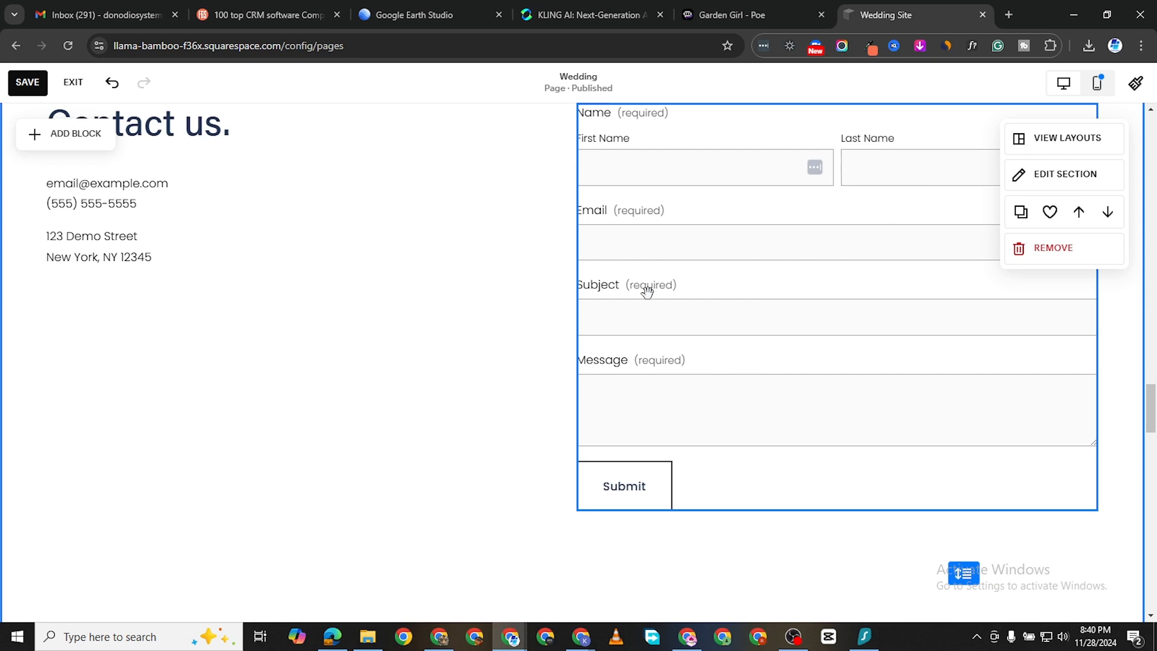
scroll(647, 292, up, 2)
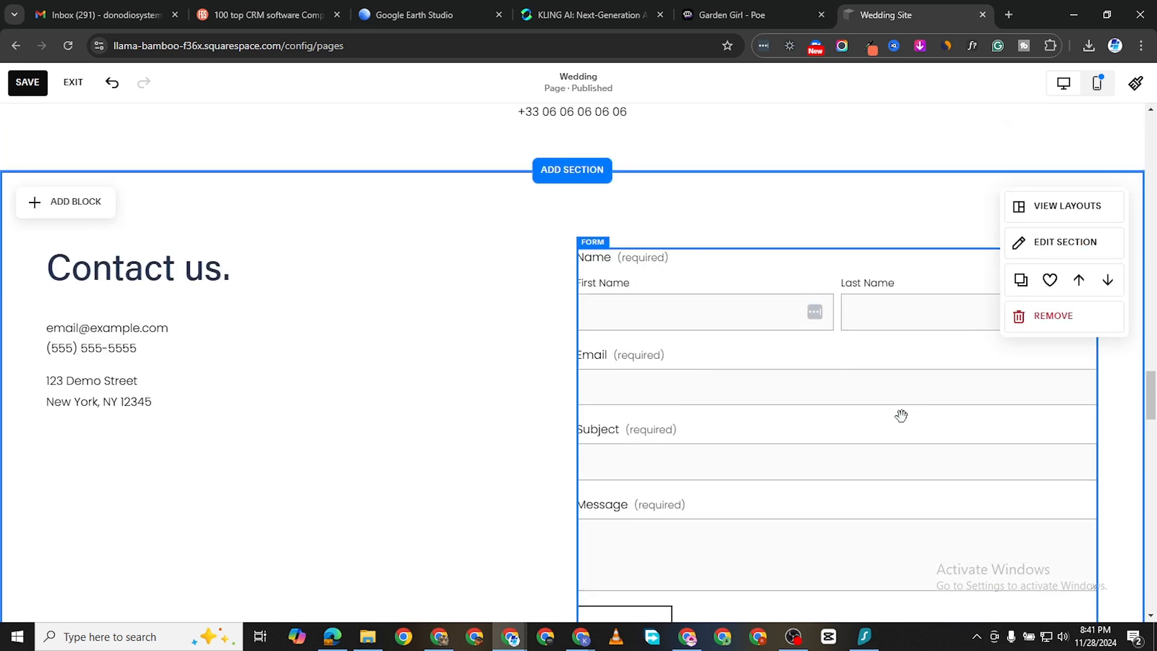
click(27, 84)
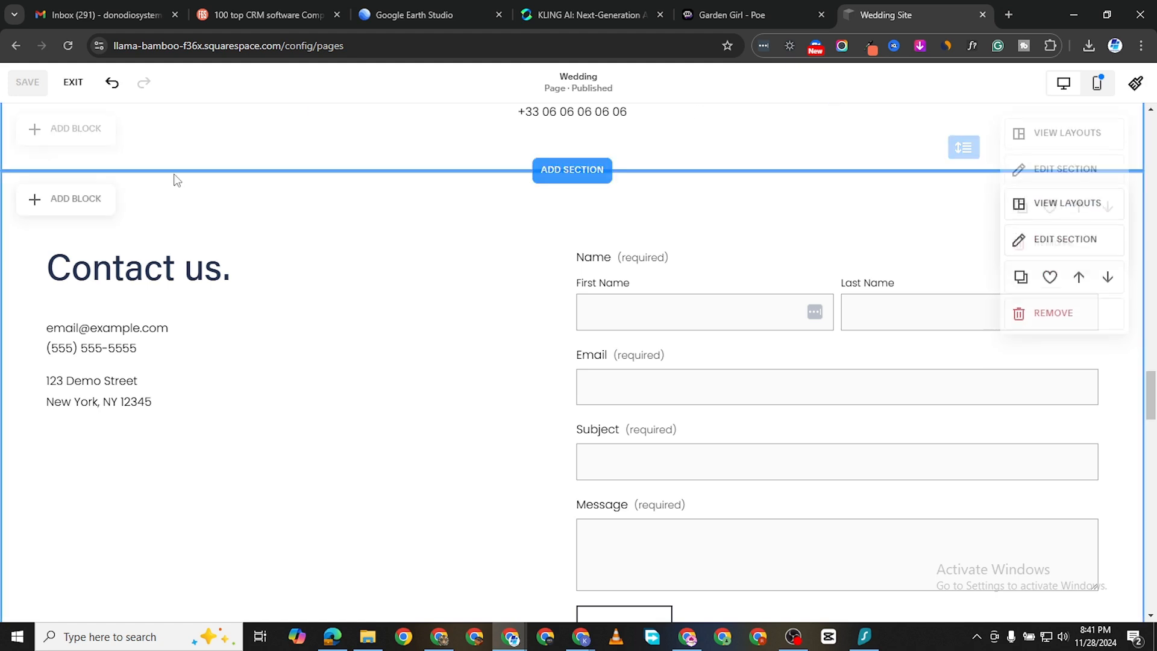
click(79, 85)
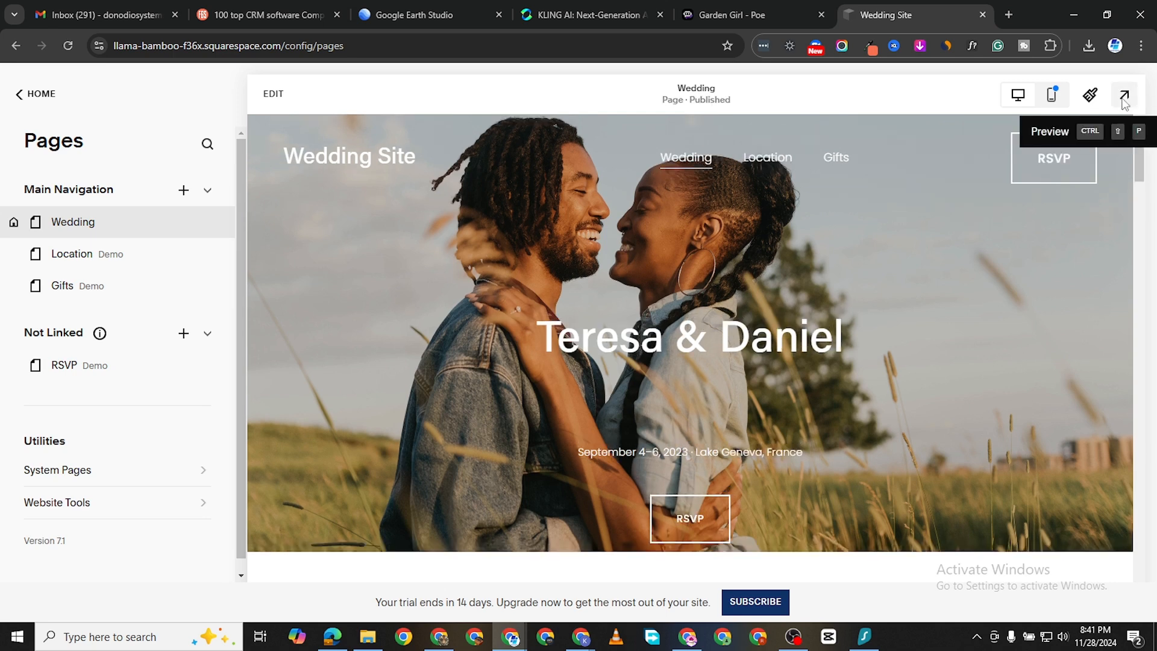
Preview the site at full size and review the Wedding page, including the calendar and contact sections, ending at the hero section
click(1124, 100)
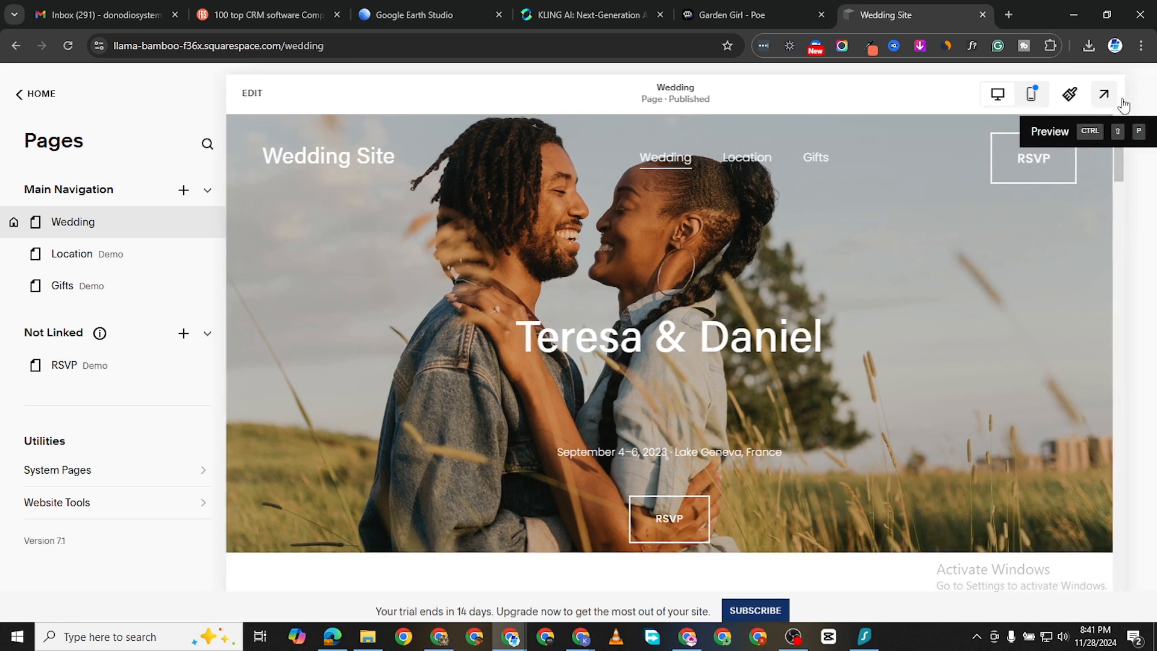
scroll(669, 399, down, 20)
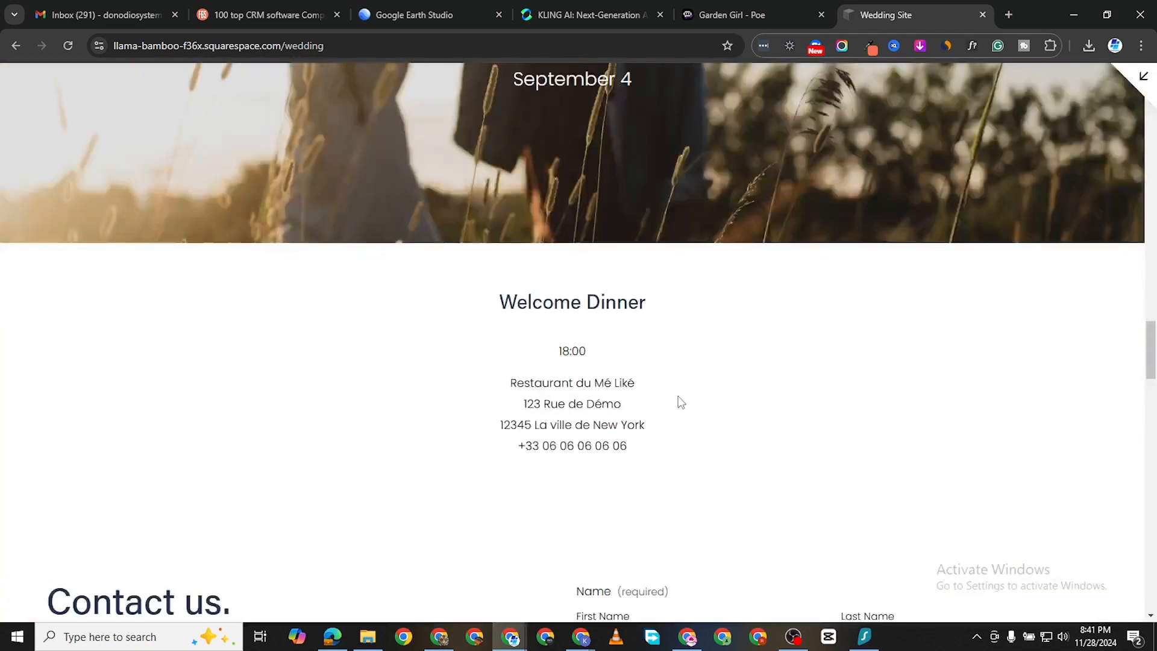
scroll(679, 400, up, 15)
scroll(638, 351, down, 20)
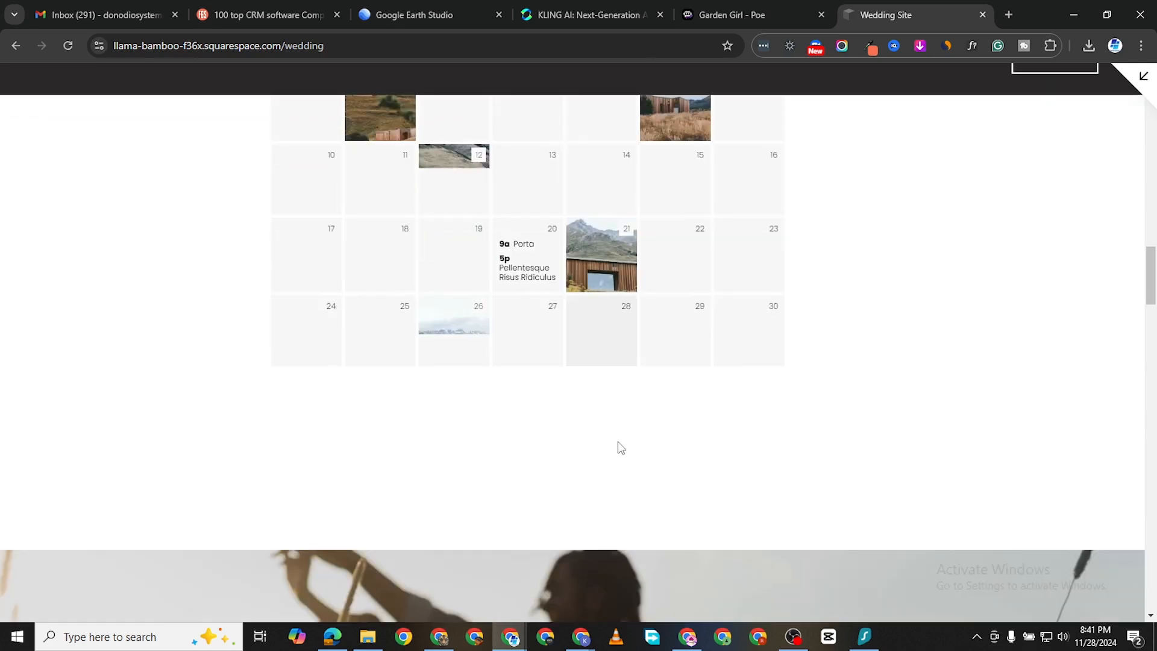
scroll(508, 338, up, 10)
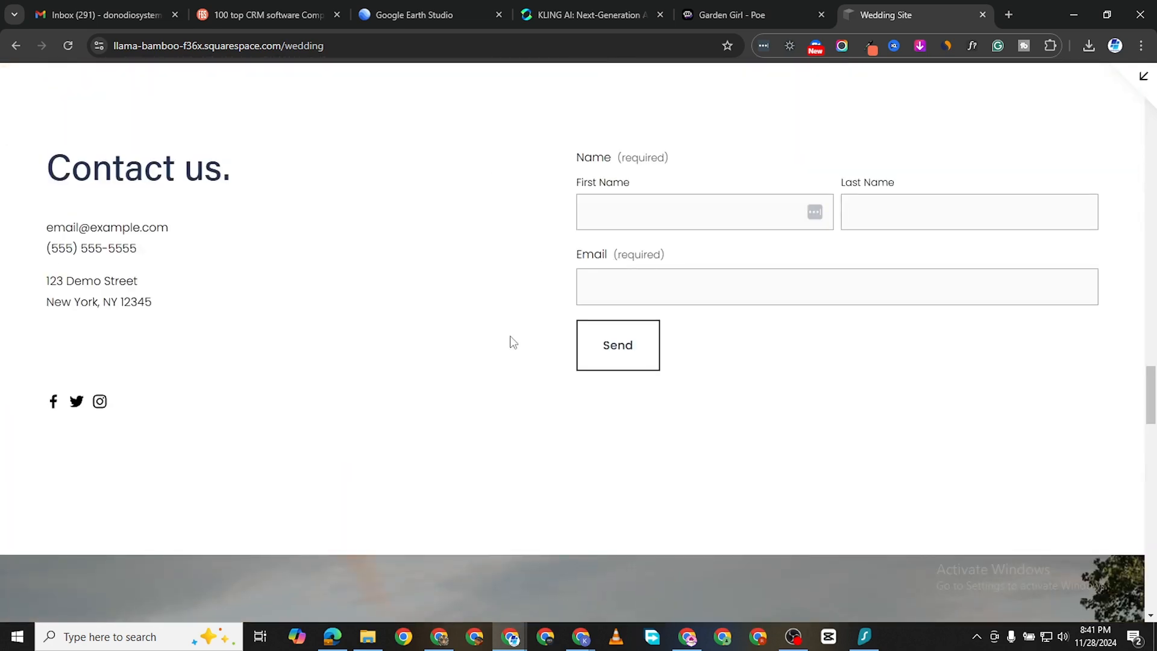
scroll(655, 341, up, 4)
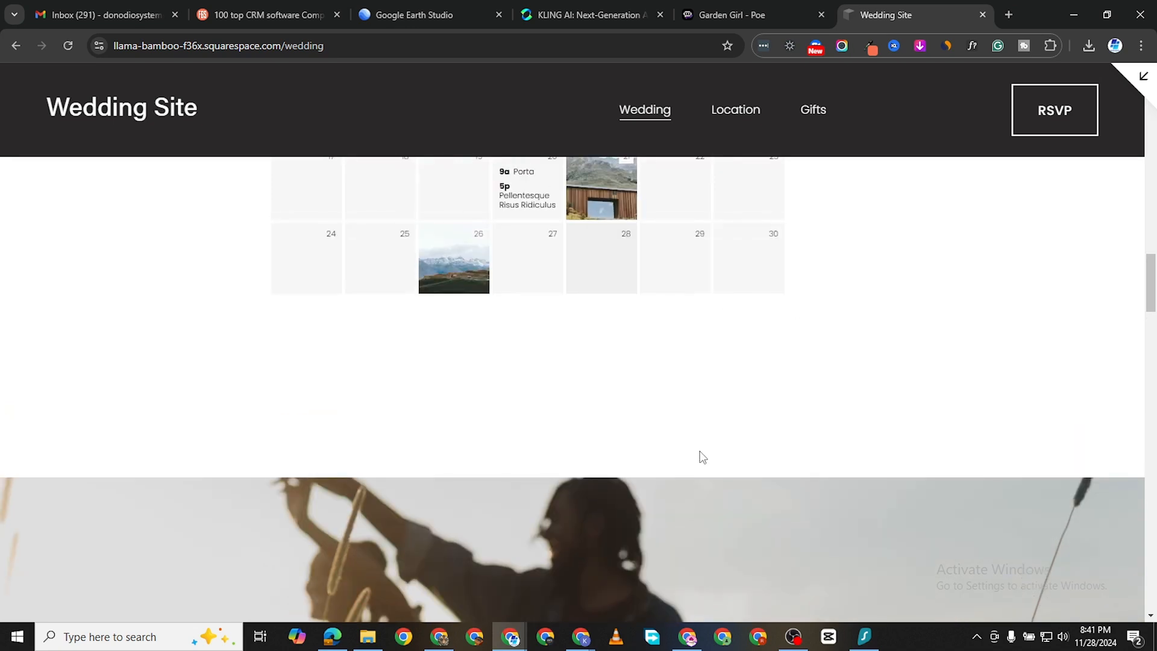
scroll(708, 304, up, 10)
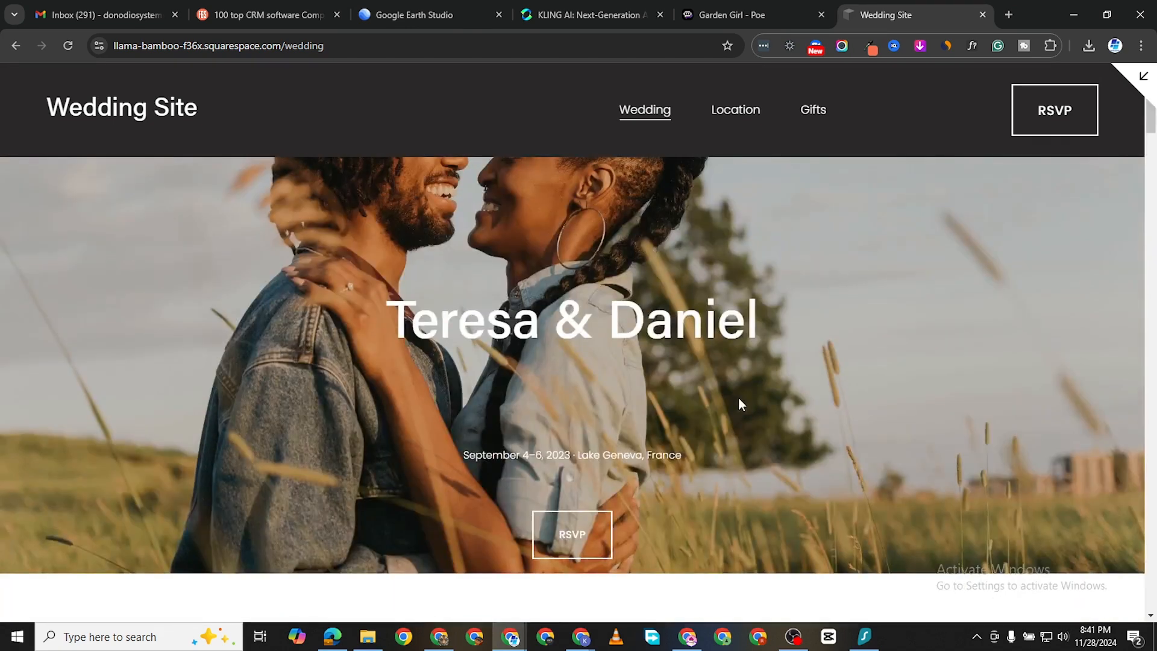
scroll(761, 410, up, 1)
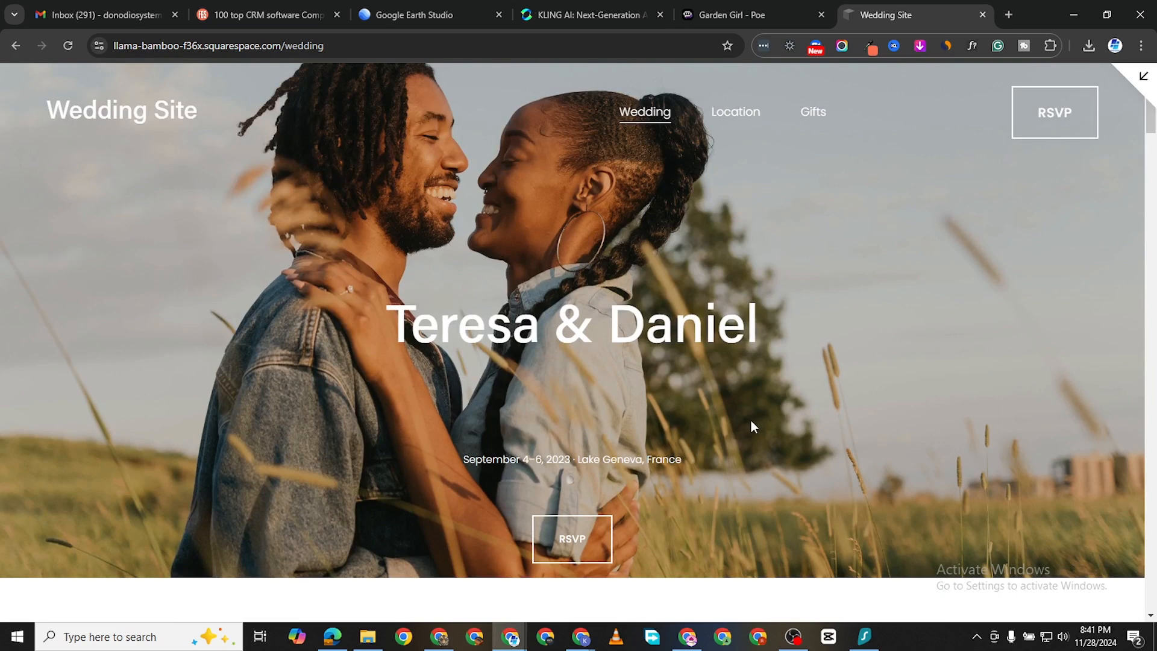